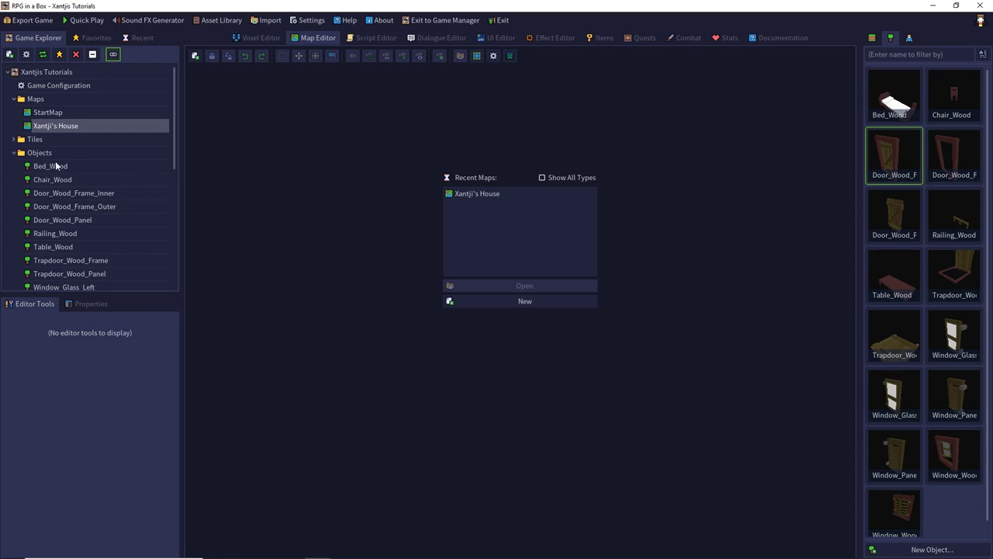
- Collapse the Objects and Maps folders and bring up the Scripts folder's context menu
{"action": "double_click", "coordinate": [48, 153]}
{"action": "double_click", "coordinate": [54, 99]}
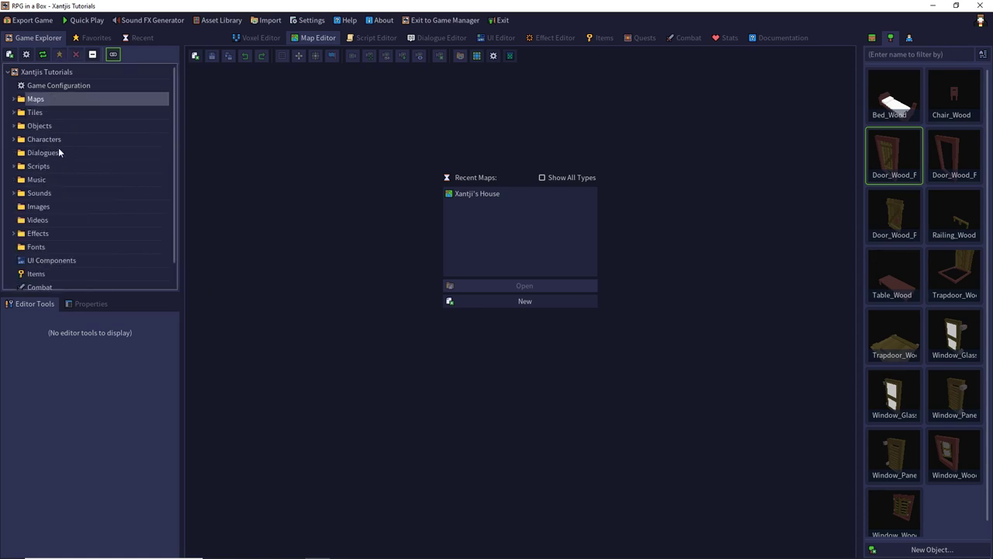
{"action": "right_click", "coordinate": [44, 167]}
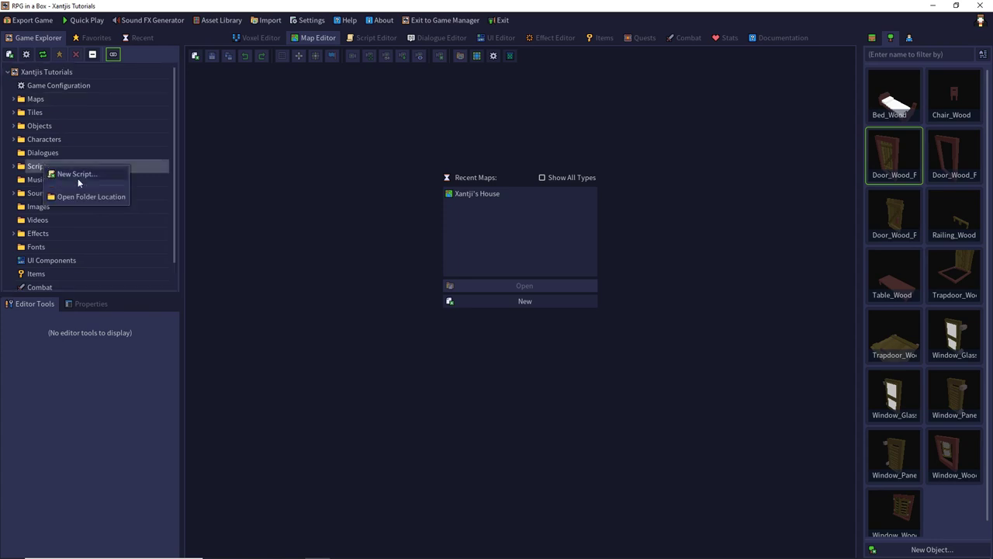
{"action": "left_click", "coordinate": [76, 196]}
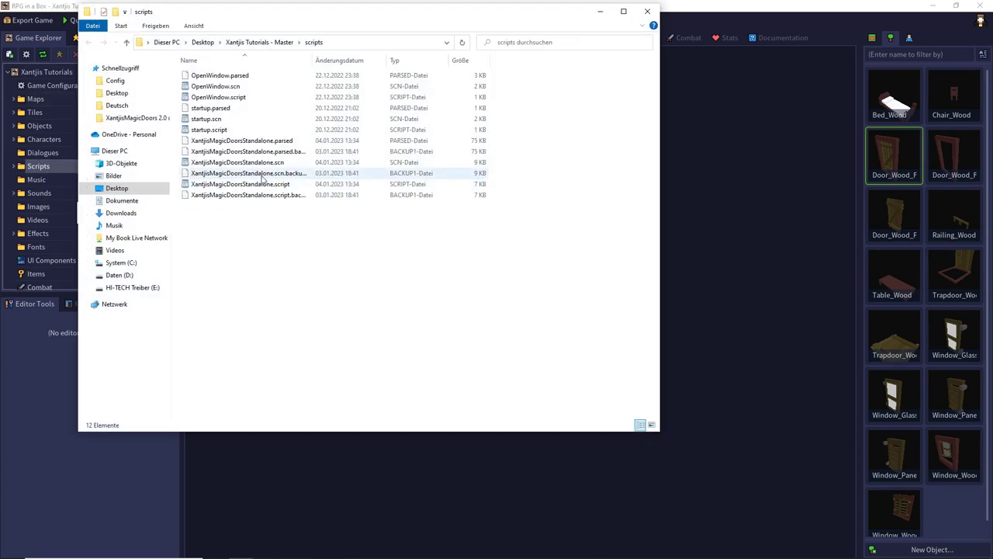
{"action": "left_click", "coordinate": [285, 142]}
{"action": "left_click", "coordinate": [264, 162], "text": "ctrl"}
{"action": "left_click", "coordinate": [264, 184], "text": "ctrl"}
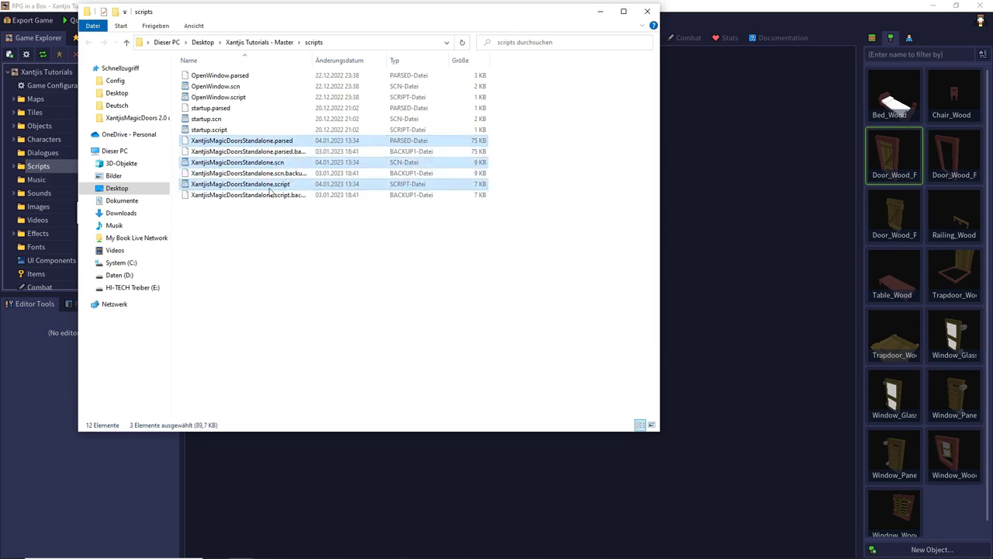
{"action": "left_click", "coordinate": [647, 10]}
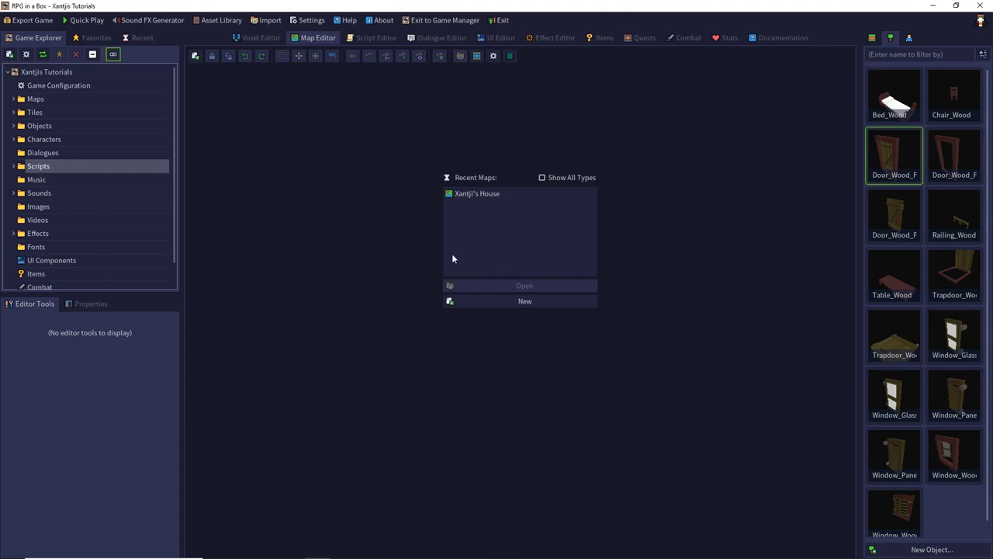
- Set XantjisMagicDoorsStandalone as the default script of Door_Wood_Frame_Inner
{"action": "double_click", "coordinate": [888, 164]}
{"action": "left_click", "coordinate": [107, 305]}
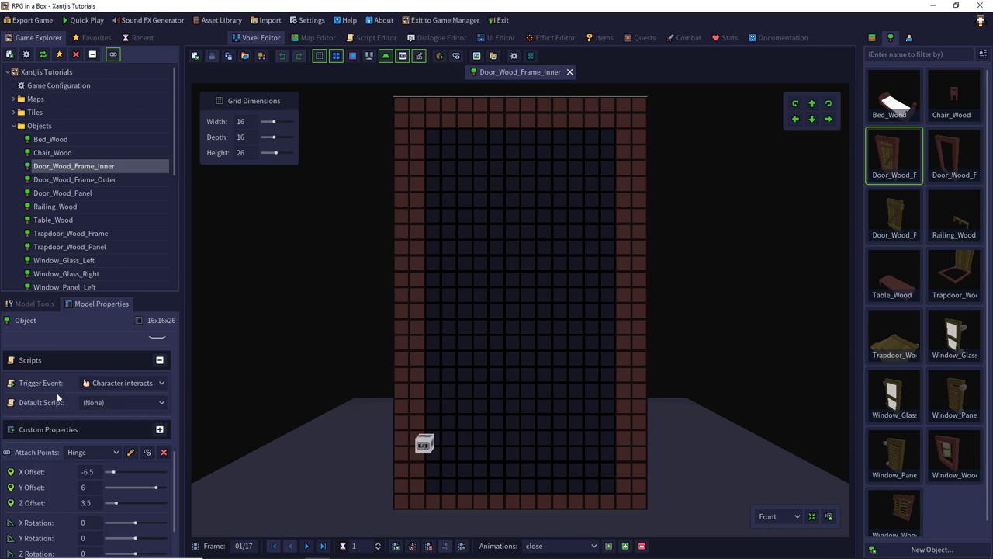
{"action": "left_click", "coordinate": [92, 402]}
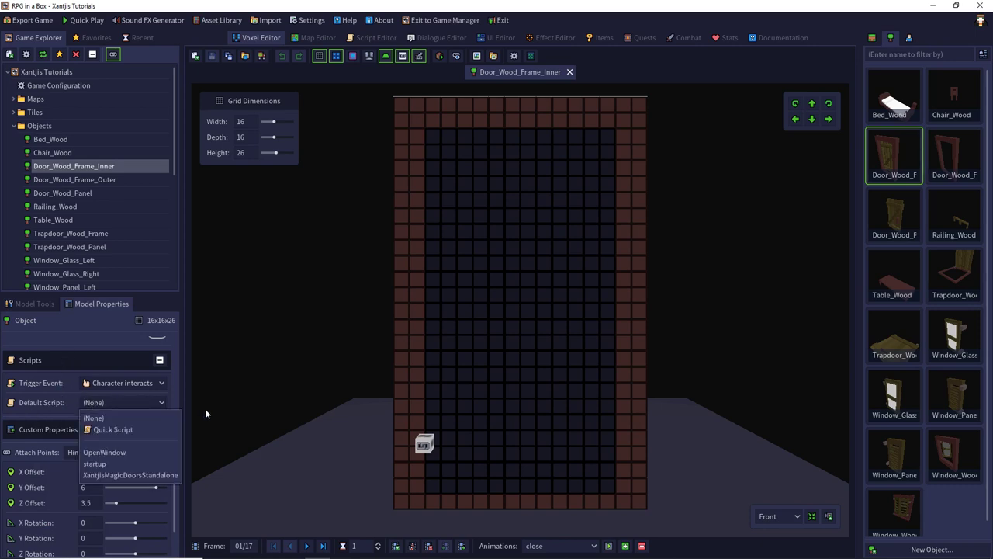
{"action": "left_click", "coordinate": [95, 475]}
{"action": "scroll", "coordinate": [90, 424], "scroll_direction": "down", "scroll_amount": 3}
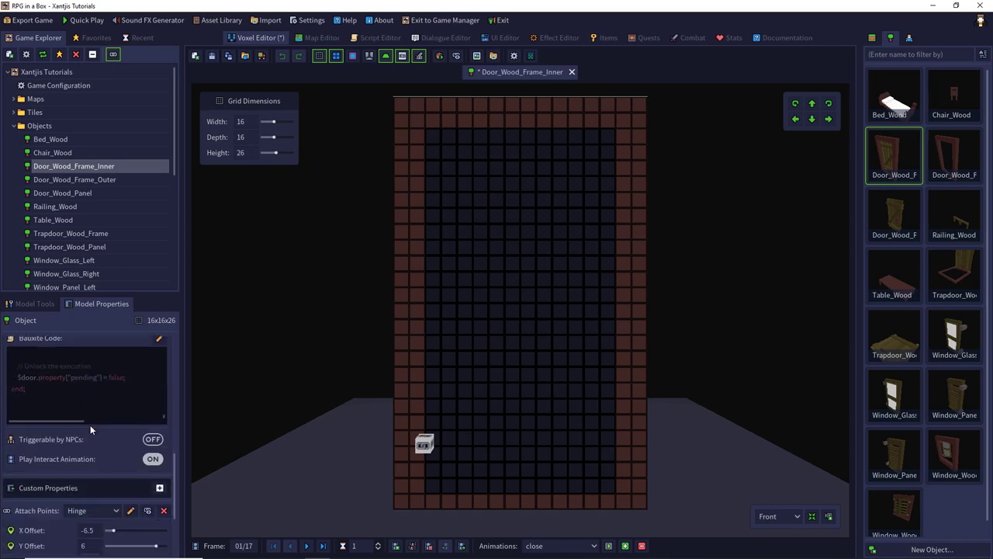
- Save the door model and go back to the Map Editor
{"action": "left_click", "coordinate": [143, 433]}
{"action": "left_click", "coordinate": [143, 433]}
{"action": "left_click", "coordinate": [212, 58]}
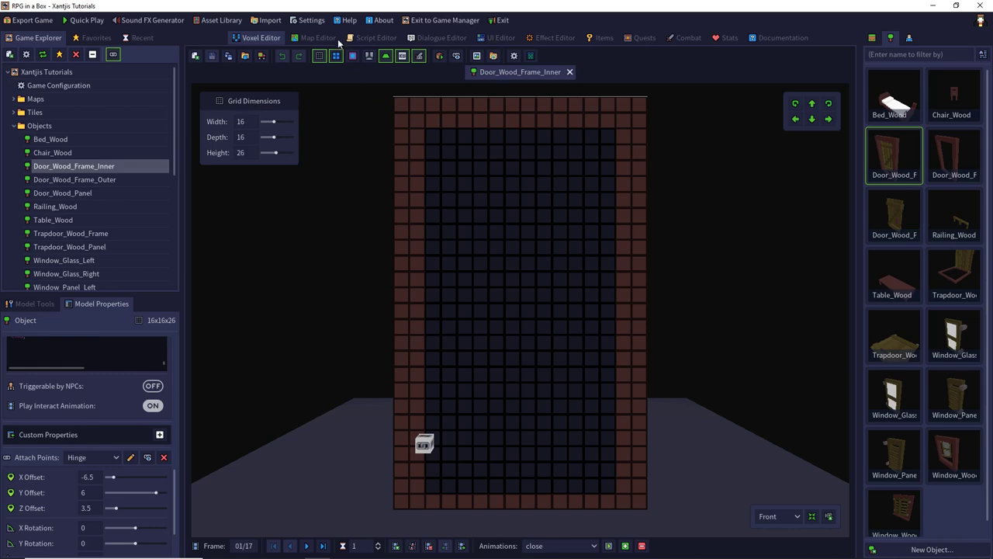
{"action": "left_click", "coordinate": [332, 39]}
- Open Xantji's House from Recent Maps and place the wooden door frame on the grass
{"action": "left_click", "coordinate": [466, 193]}
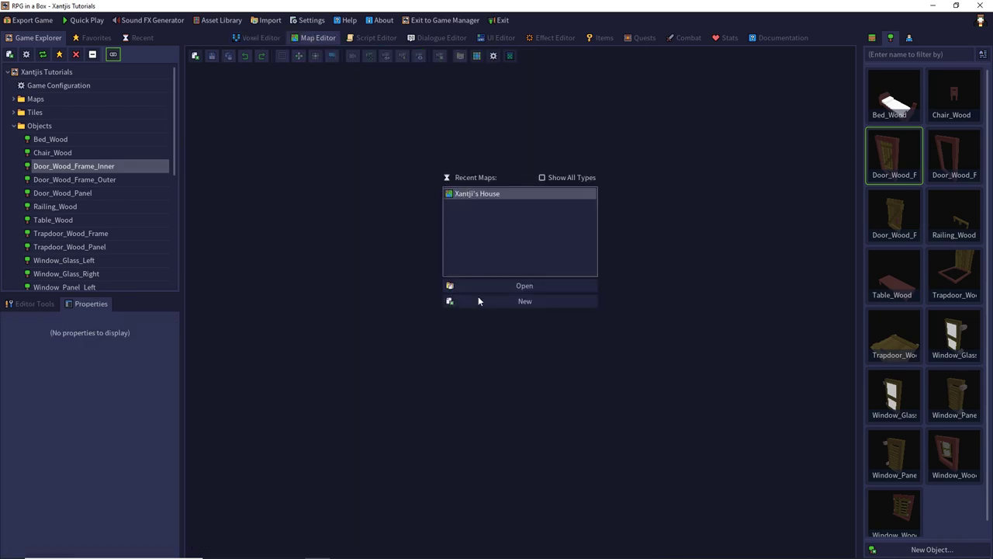
{"action": "left_click", "coordinate": [517, 284]}
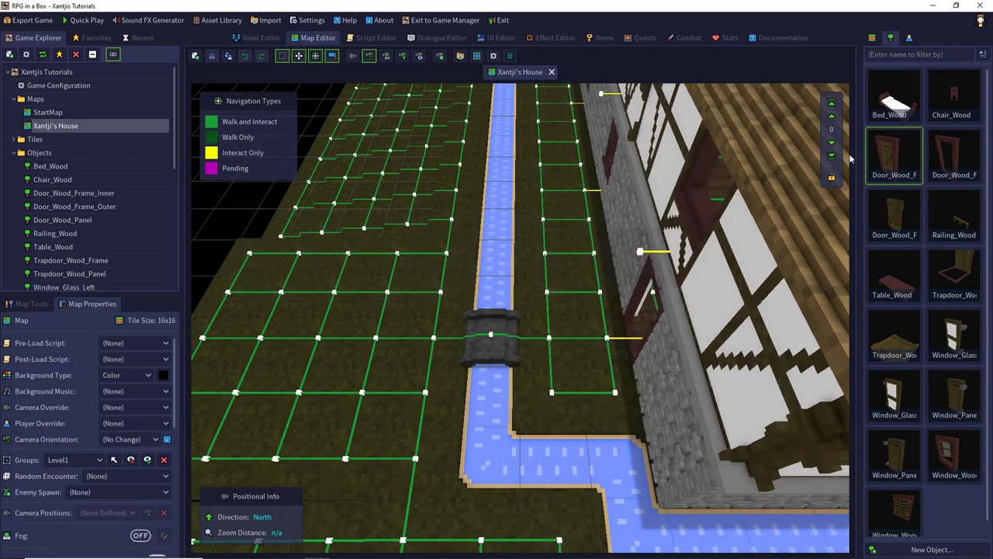
{"action": "left_click", "coordinate": [310, 325]}
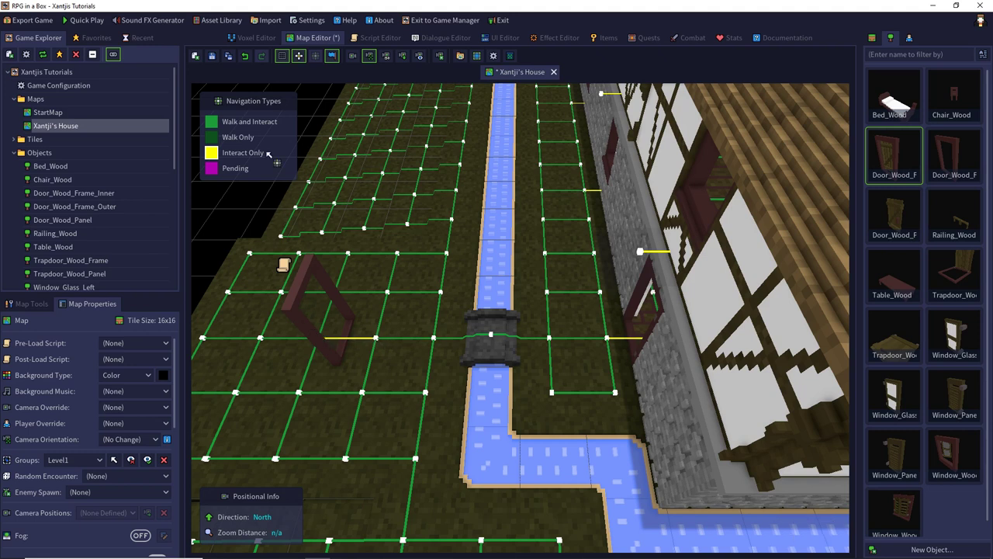
- Start a Quick Play test and walk the character over to the door
{"action": "left_click", "coordinate": [81, 20]}
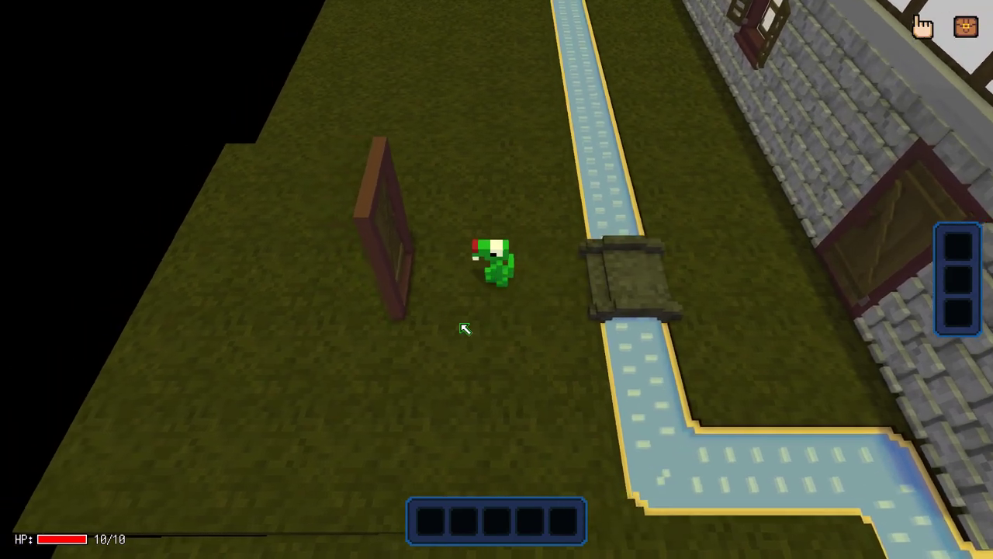
{"action": "left_click", "coordinate": [452, 306]}
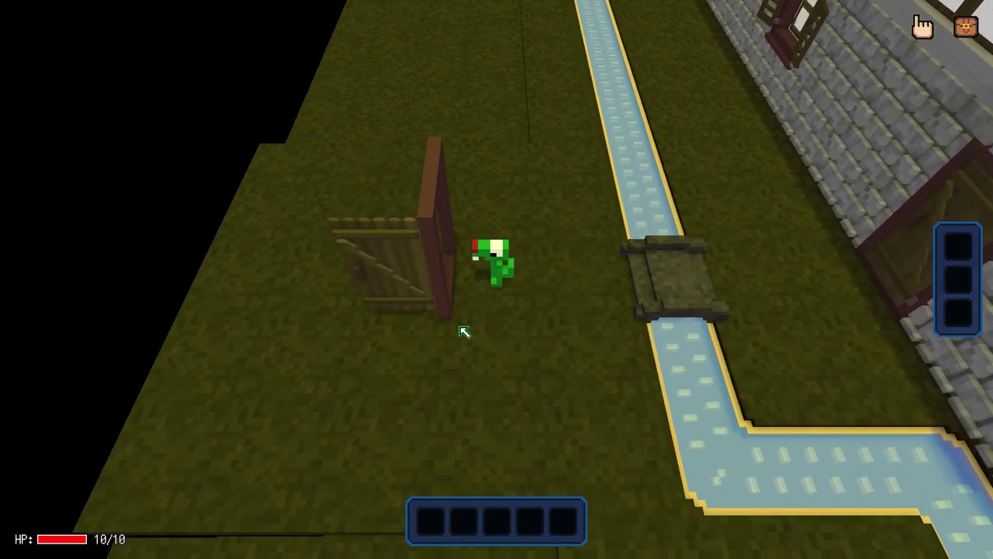
{"action": "key", "text": "Left"}
{"action": "key", "text": "Left"}
{"action": "key", "text": "Right"}
{"action": "key", "text": "Left"}
{"action": "left_click", "coordinate": [545, 294]}
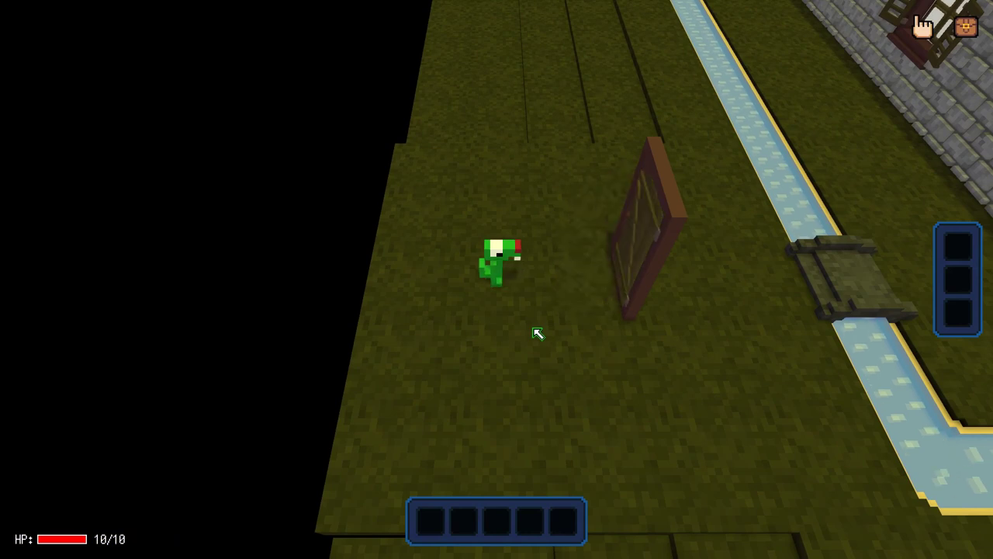
- Open the door, walk toward the bridge and back, then close it
{"action": "left_click", "coordinate": [543, 305]}
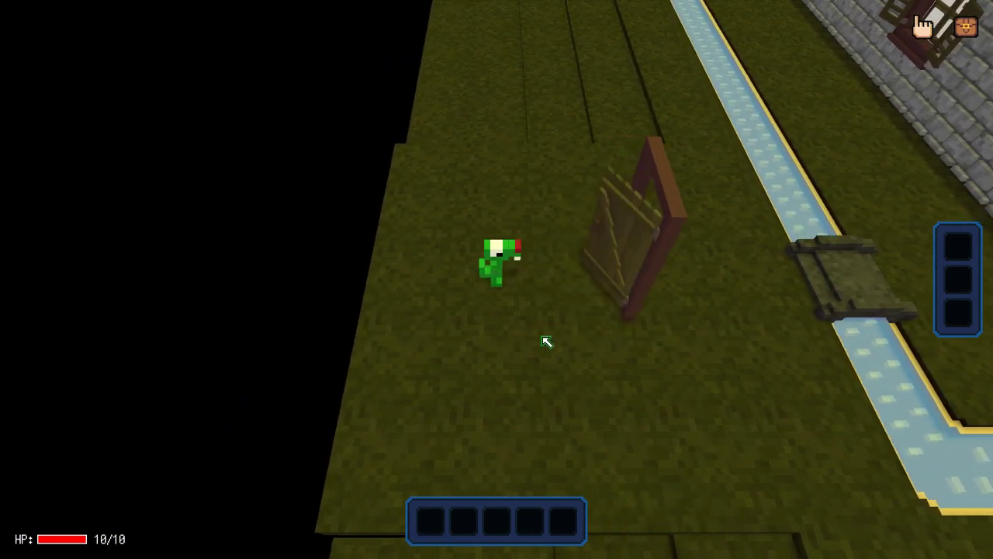
{"action": "key", "text": "Right"}
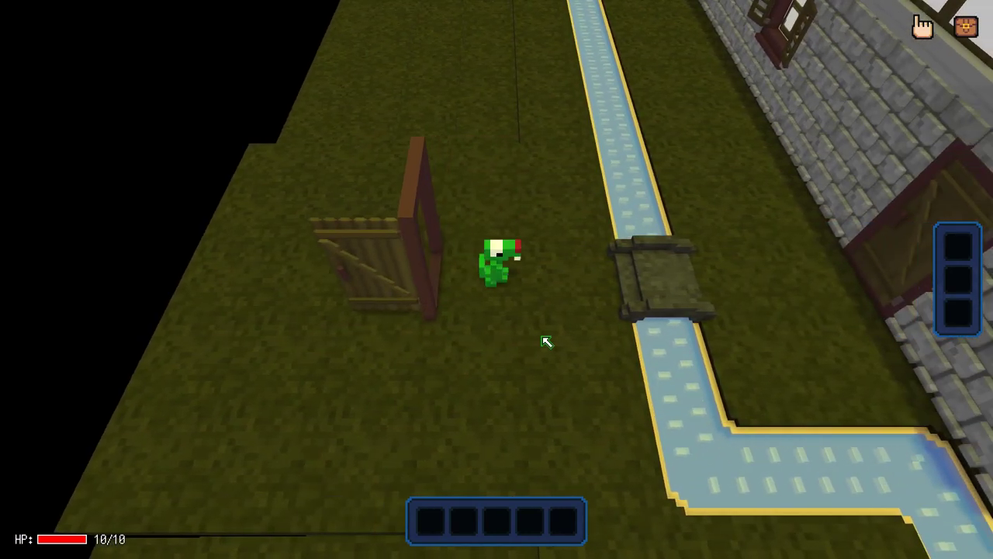
{"action": "key", "text": "Left"}
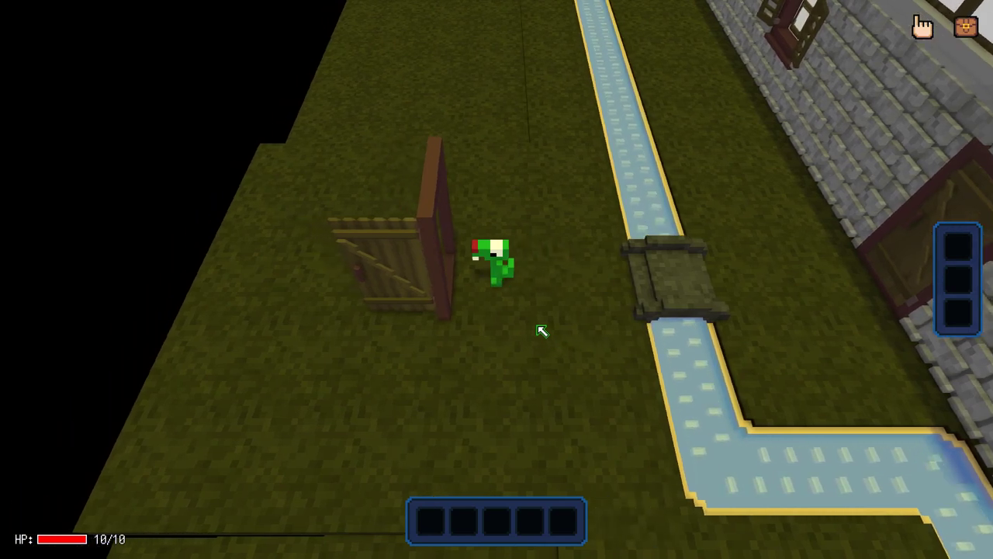
{"action": "left_click", "coordinate": [443, 288]}
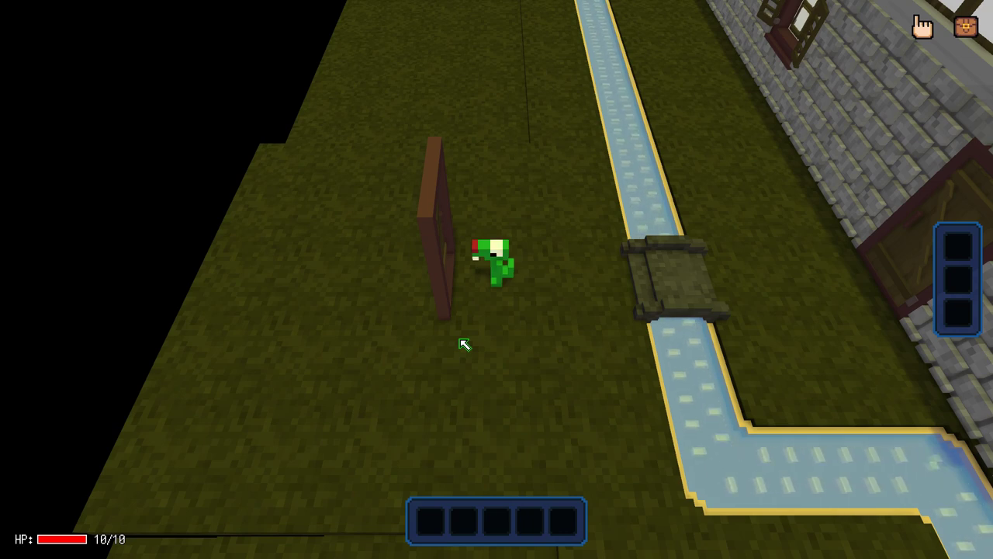
- Pause the game and quit the play-test
{"action": "key", "text": "Escape"}
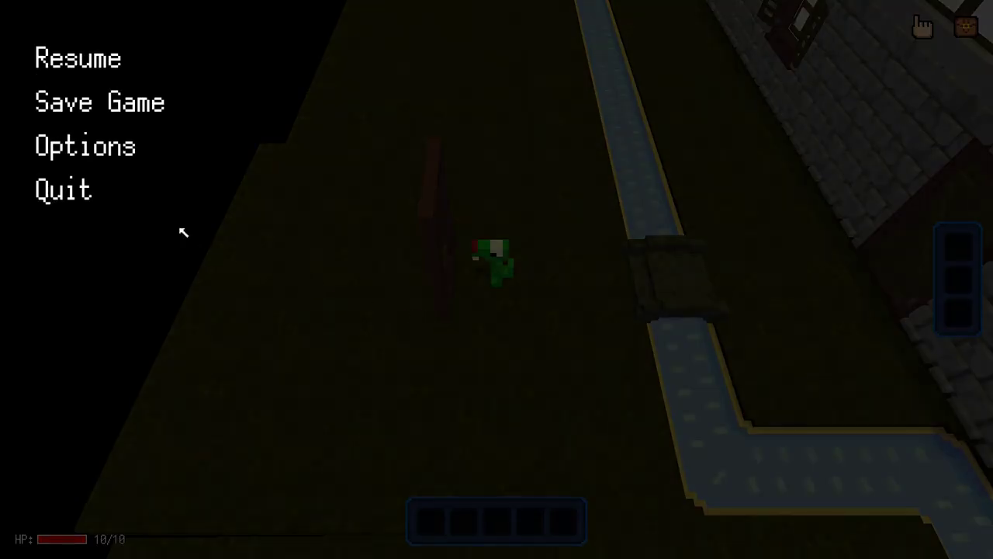
{"action": "left_click", "coordinate": [103, 194]}
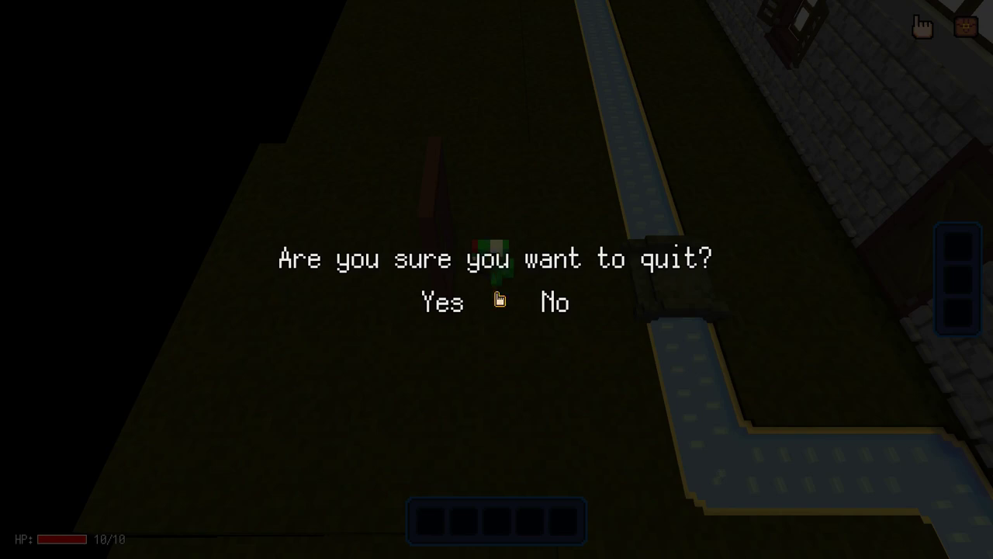
{"action": "left_click", "coordinate": [456, 305]}
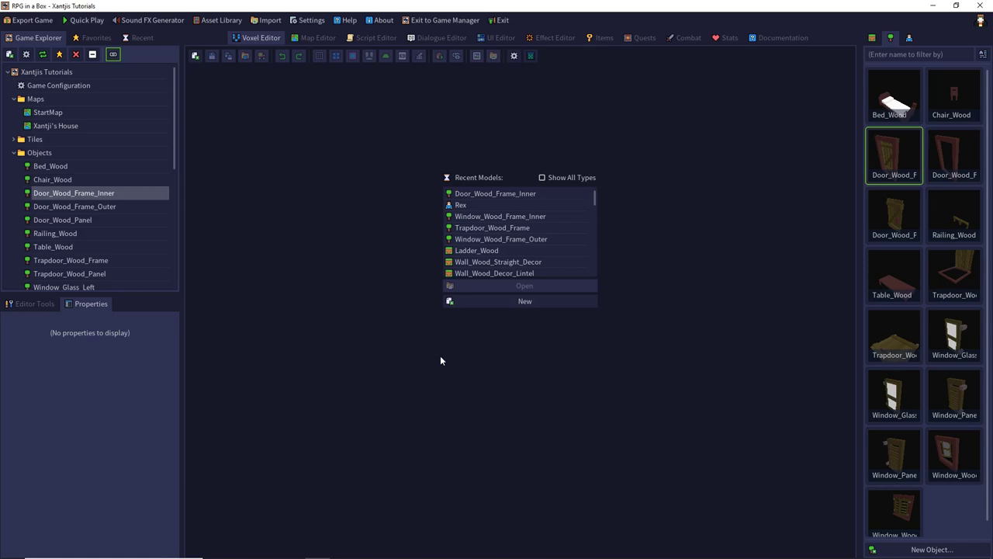
- Open Door_Wood_Frame_Inner in the Voxel Editor and expand its custom properties
{"action": "double_click", "coordinate": [900, 155]}
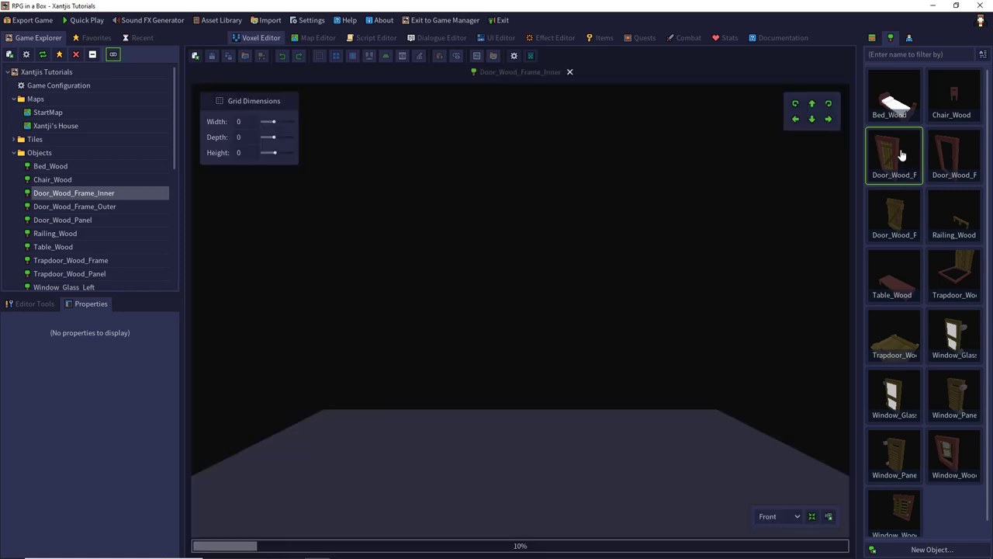
{"action": "right_click_drag", "start_coordinate": [727, 272], "coordinate": [655, 321]}
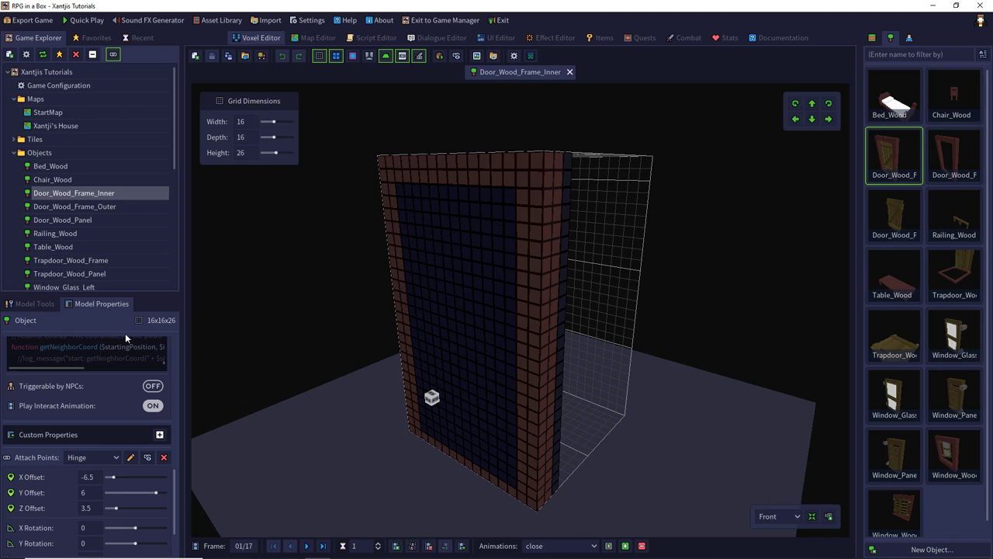
{"action": "scroll", "coordinate": [97, 399], "scroll_direction": "down", "scroll_amount": 2}
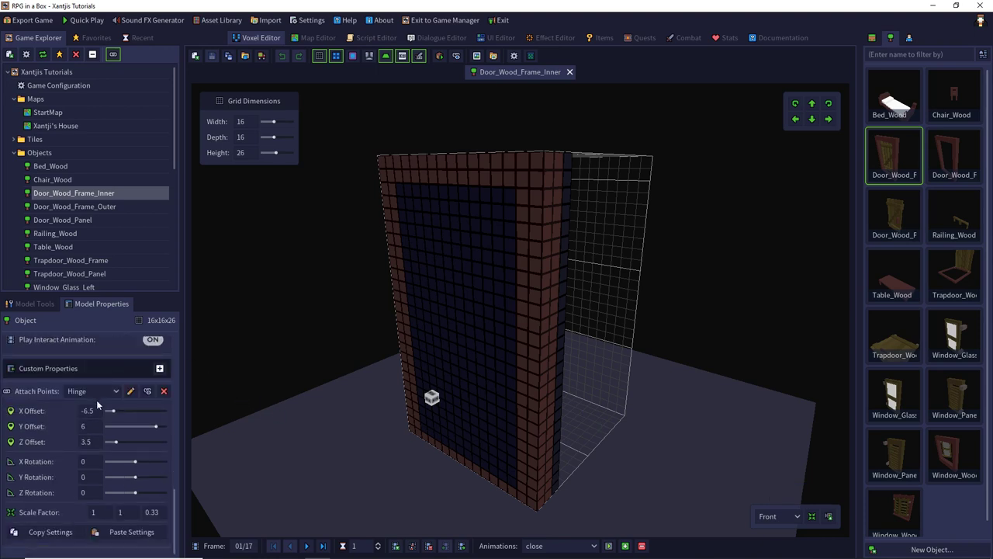
{"action": "left_click", "coordinate": [78, 370]}
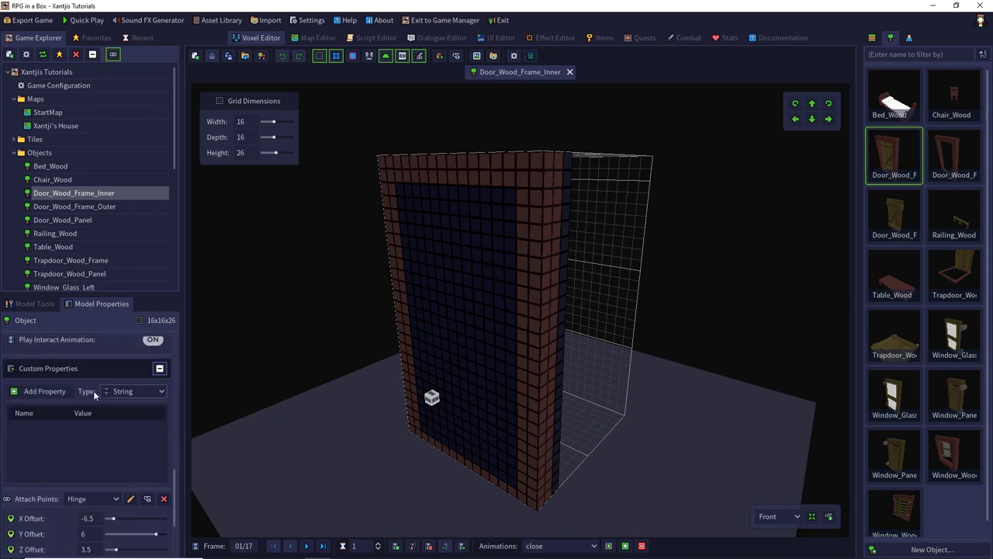
- Add a boolean custom property inverseDirection set to true and save the model
{"action": "left_click", "coordinate": [34, 391]}
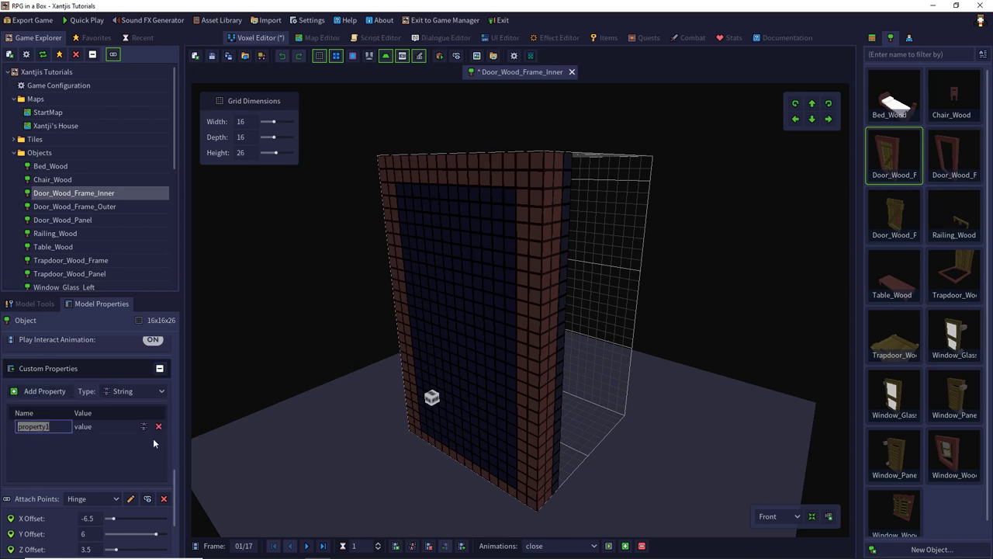
{"action": "type", "text": "inverseDirection"}
{"action": "left_click", "coordinate": [141, 427]}
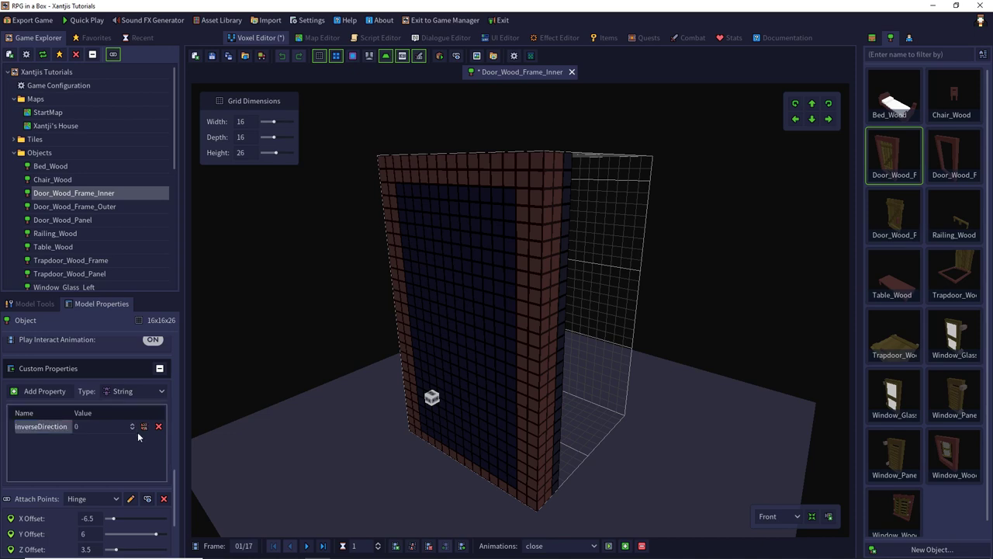
{"action": "left_click", "coordinate": [146, 427]}
{"action": "left_click", "coordinate": [113, 427]}
{"action": "left_click", "coordinate": [115, 447]}
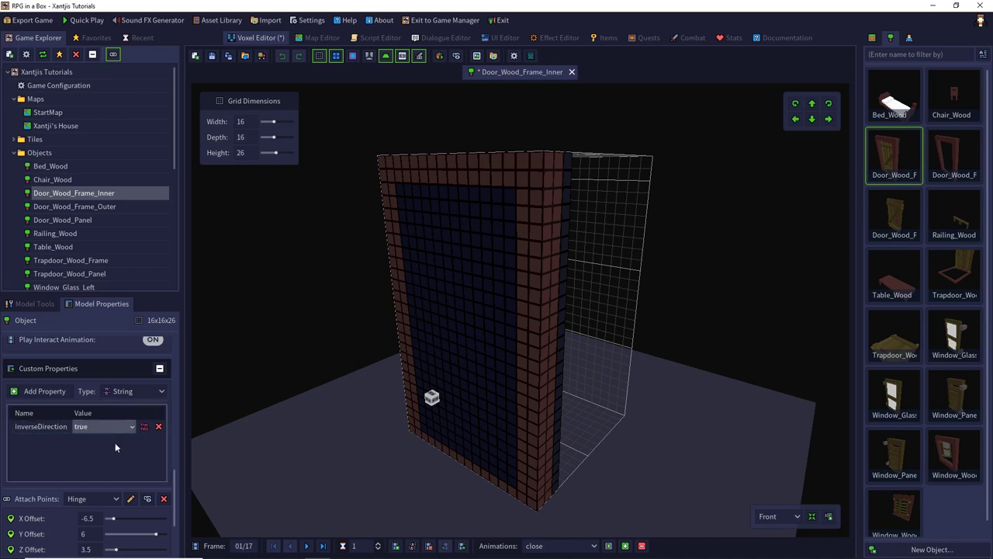
{"action": "left_click", "coordinate": [211, 58]}
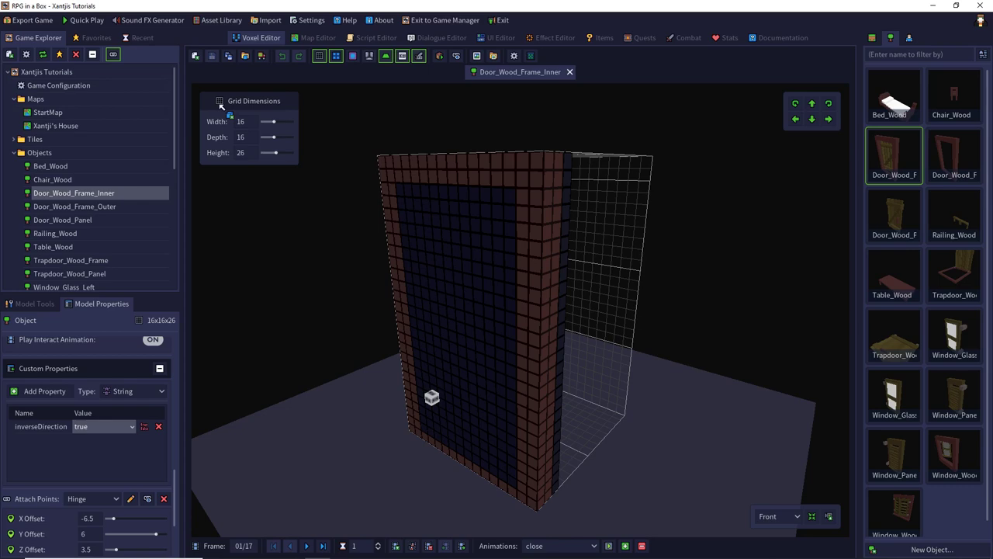
{"action": "left_click", "coordinate": [318, 38]}
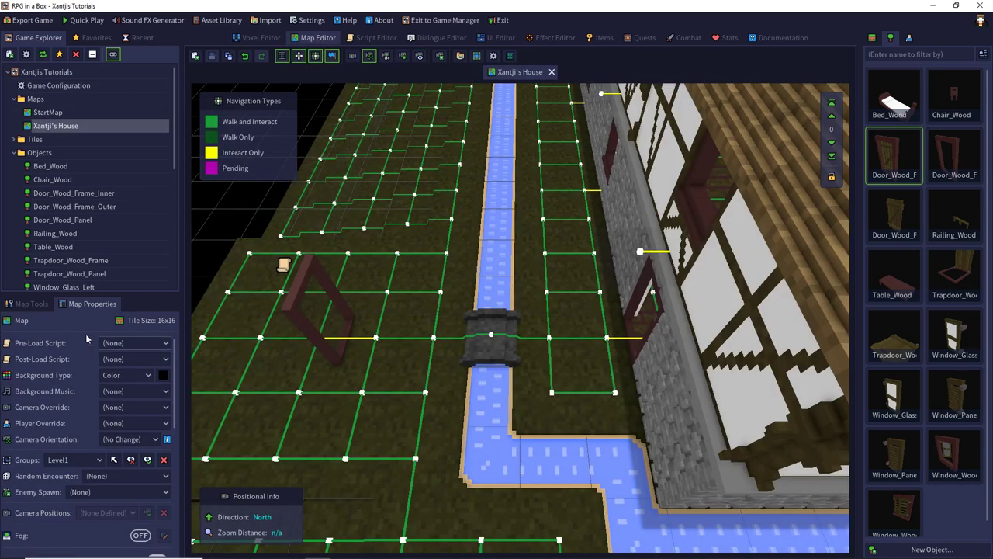
- Select the door frame on the map and delete it
{"action": "left_click", "coordinate": [37, 304]}
{"action": "left_click", "coordinate": [38, 323]}
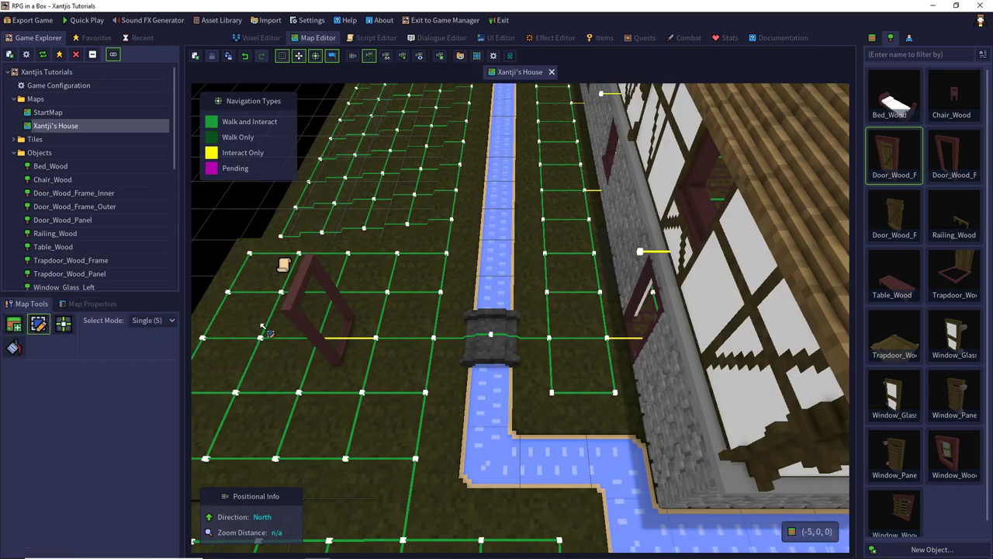
{"action": "left_click", "coordinate": [283, 318]}
{"action": "key", "text": "Delete"}
- Re-place the door frame left of the stream bridge, rotating the view around it
{"action": "key", "text": "q"}
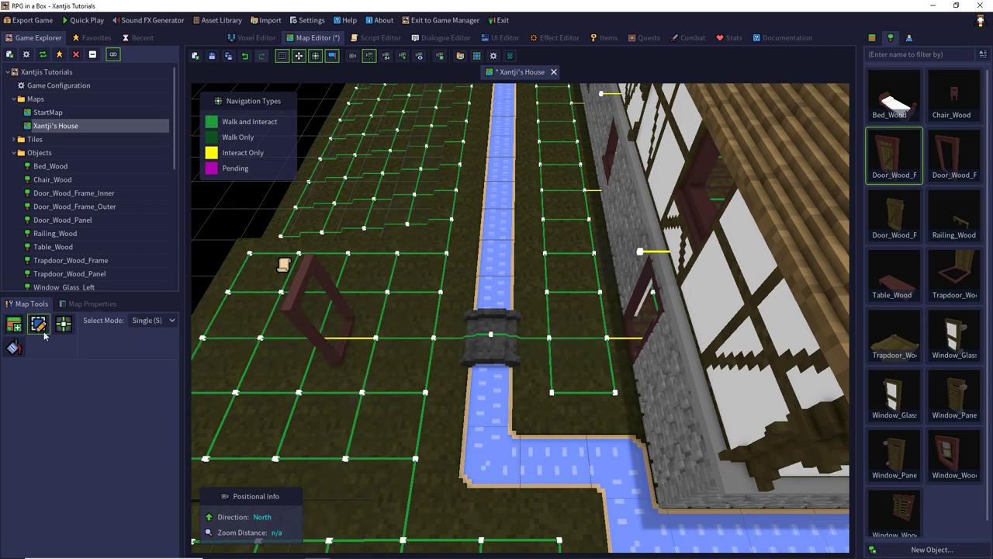
{"action": "middle_click_drag", "start_coordinate": [244, 337], "coordinate": [450, 345]}
{"action": "left_click", "coordinate": [462, 346]}
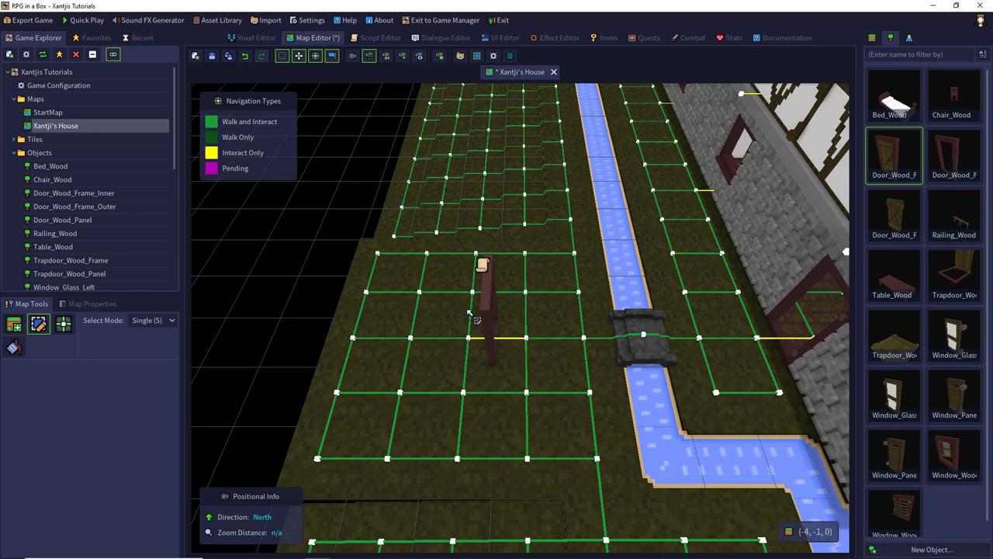
{"action": "right_click_drag", "start_coordinate": [455, 328], "coordinate": [497, 331]}
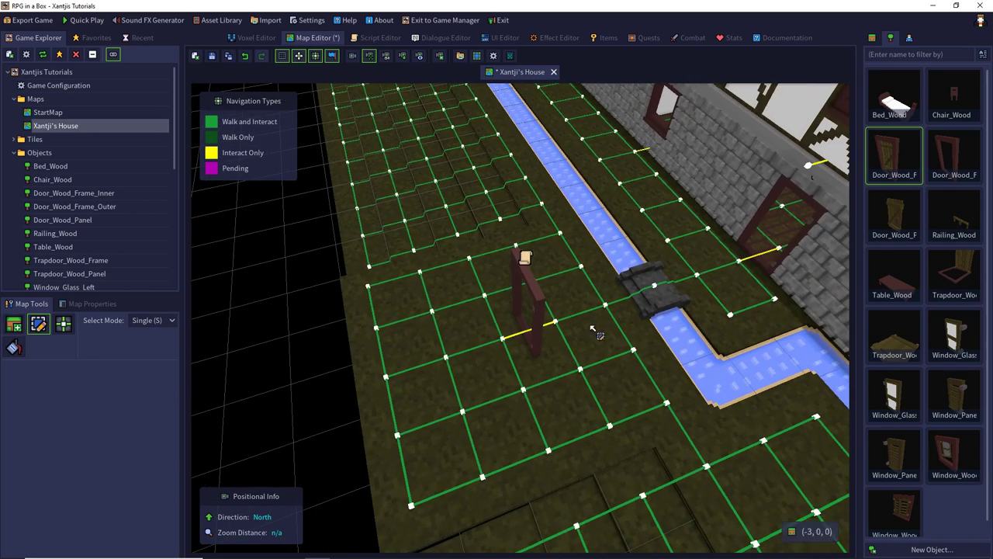
- Check the Door_Wood_Frame_Inner model's custom properties in the Voxel Editor
{"action": "key", "text": "ctrl+e"}
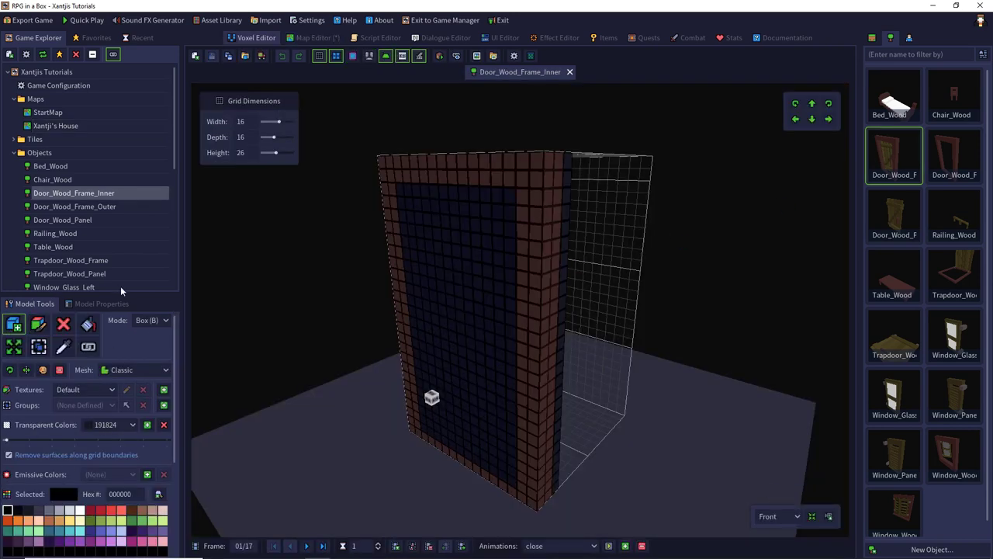
{"action": "left_click", "coordinate": [100, 302]}
{"action": "scroll", "coordinate": [54, 456], "scroll_direction": "down", "scroll_amount": 2}
{"action": "scroll", "coordinate": [56, 460], "scroll_direction": "up", "scroll_amount": 2}
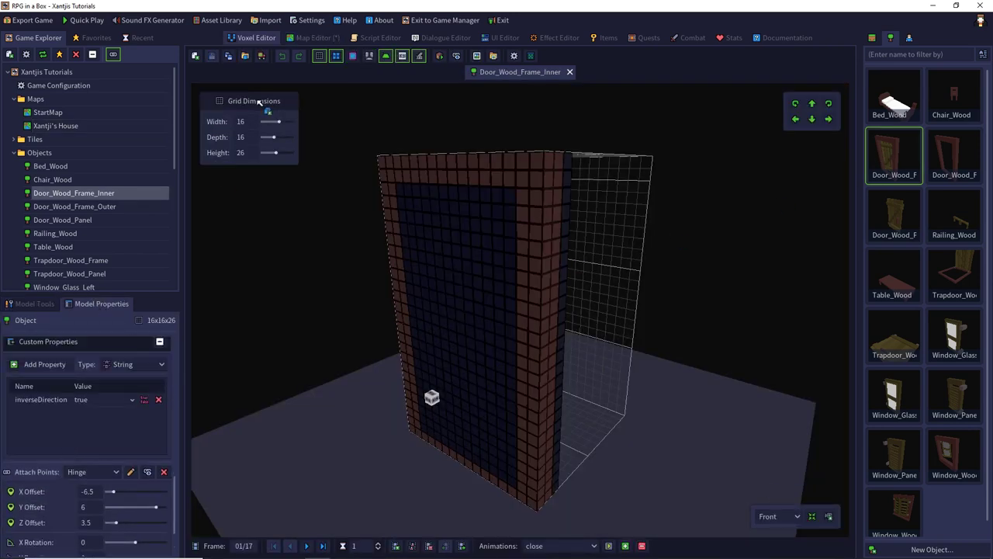
- Back on Xantji's House, select the placed door and show its entity properties
{"action": "left_click", "coordinate": [304, 40]}
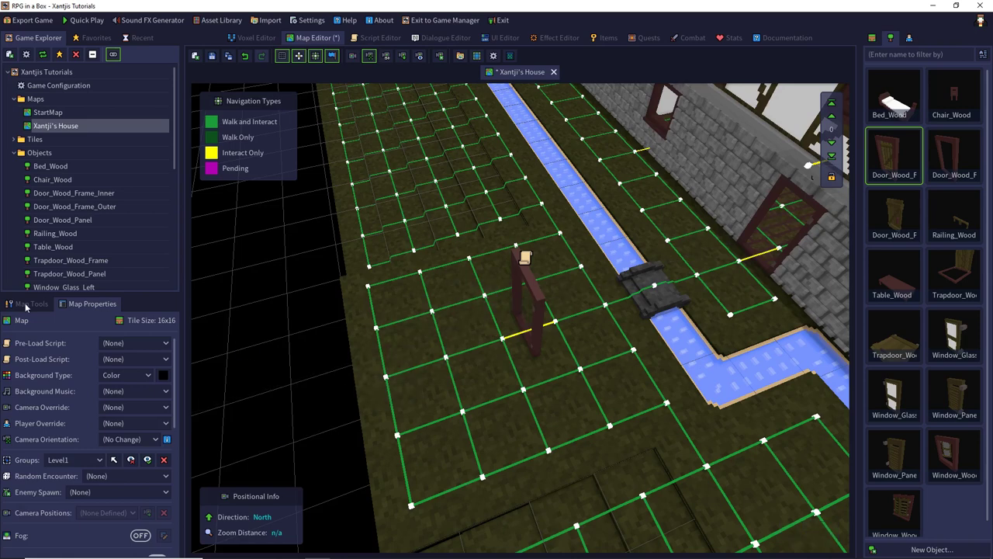
{"action": "left_click", "coordinate": [27, 303]}
{"action": "left_click", "coordinate": [543, 333]}
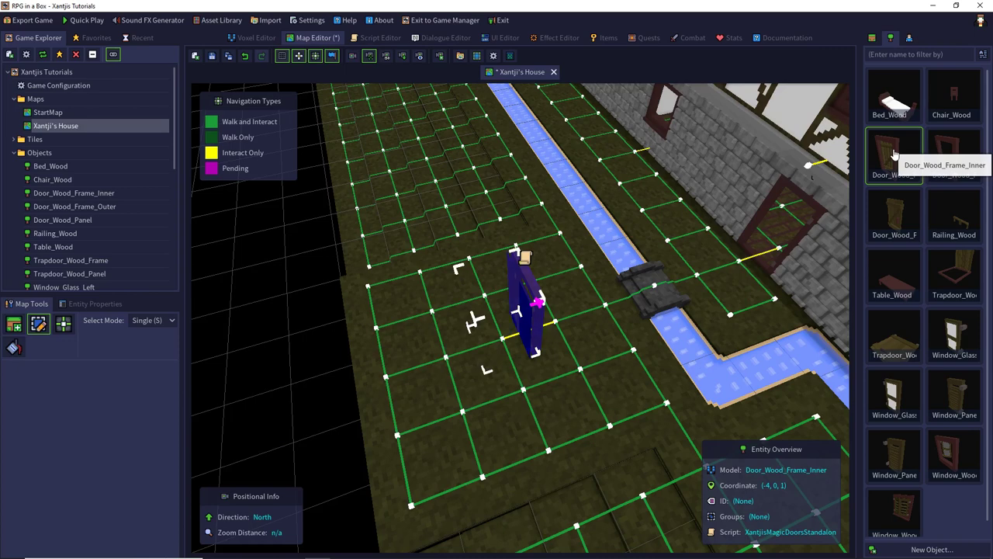
{"action": "left_click", "coordinate": [82, 307]}
{"action": "scroll", "coordinate": [100, 434], "scroll_direction": "down", "scroll_amount": 2}
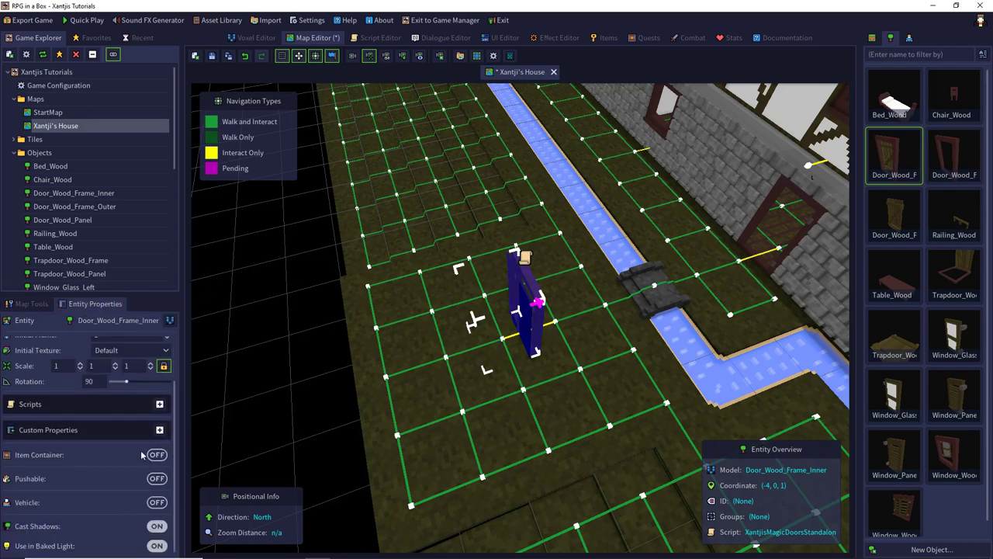
- Remove the door's inverseDirection property and add a new one named autoMoveCharacter
{"action": "left_click", "coordinate": [159, 430]}
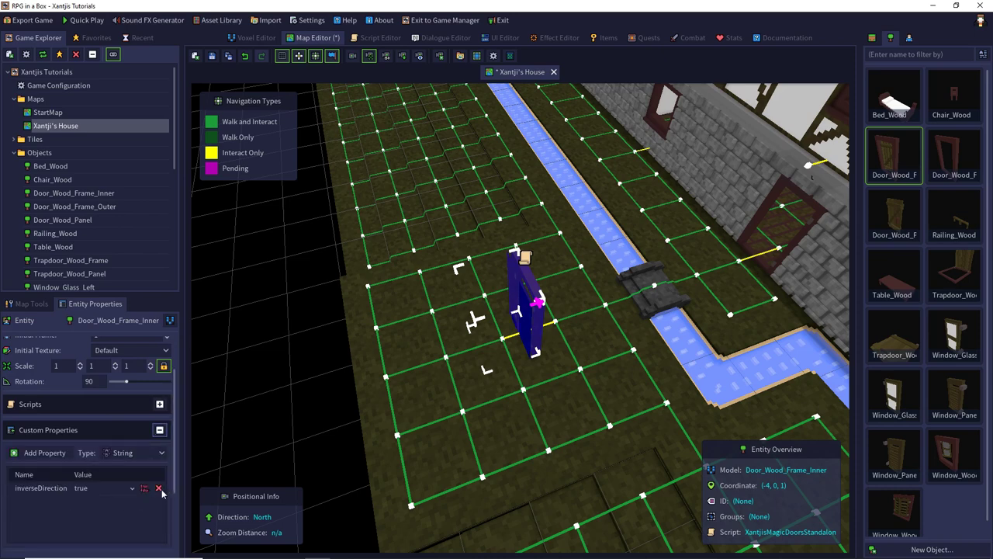
{"action": "left_click", "coordinate": [158, 488]}
{"action": "left_click", "coordinate": [39, 453]}
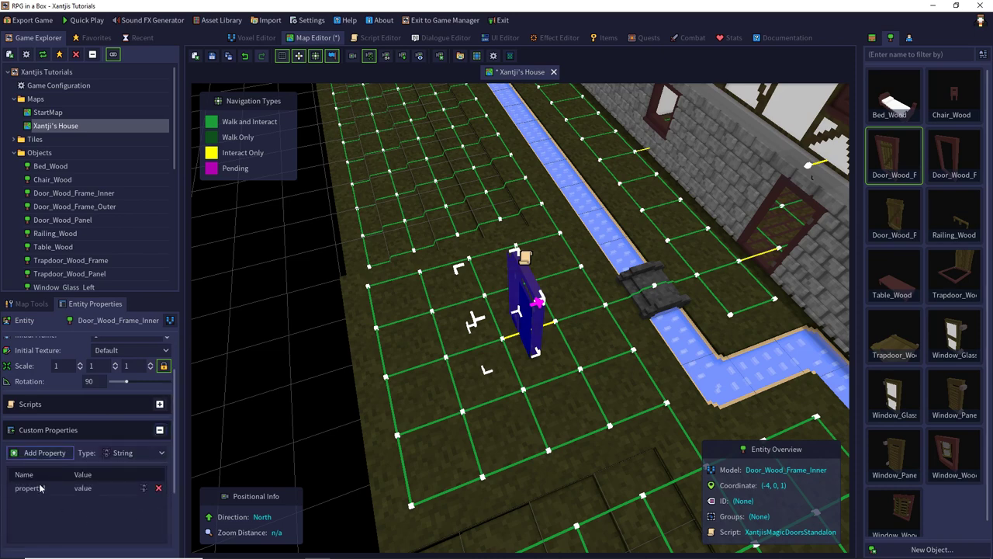
{"action": "left_click", "coordinate": [73, 489]}
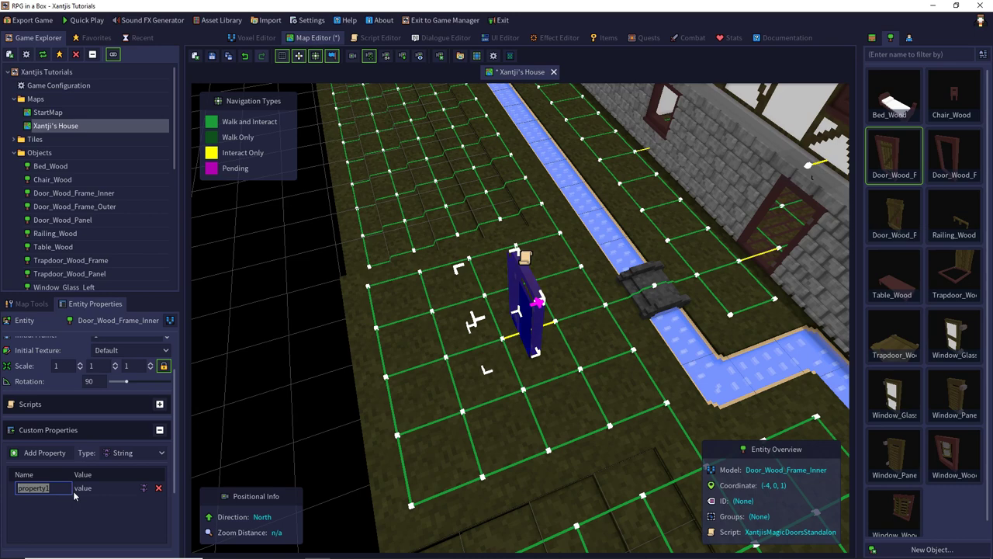
{"action": "type", "text": "autoMov"}
{"action": "type", "text": "eCh"}
{"action": "type", "text": "aracter"}
- Make autoMoveCharacter a boolean set to false and launch Quick Play
{"action": "key", "text": "Return"}
{"action": "left_click", "coordinate": [144, 488]}
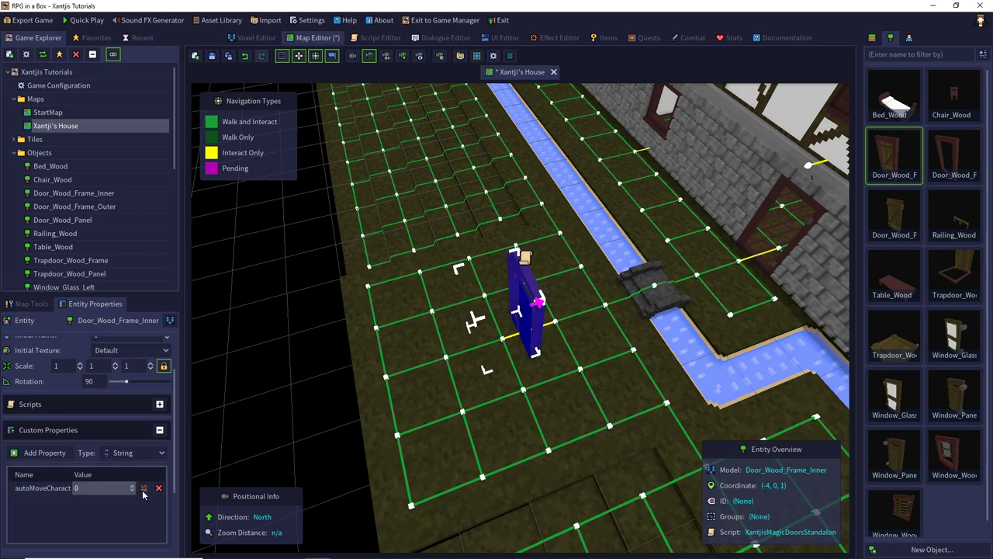
{"action": "left_click", "coordinate": [143, 489]}
{"action": "left_click", "coordinate": [90, 21]}
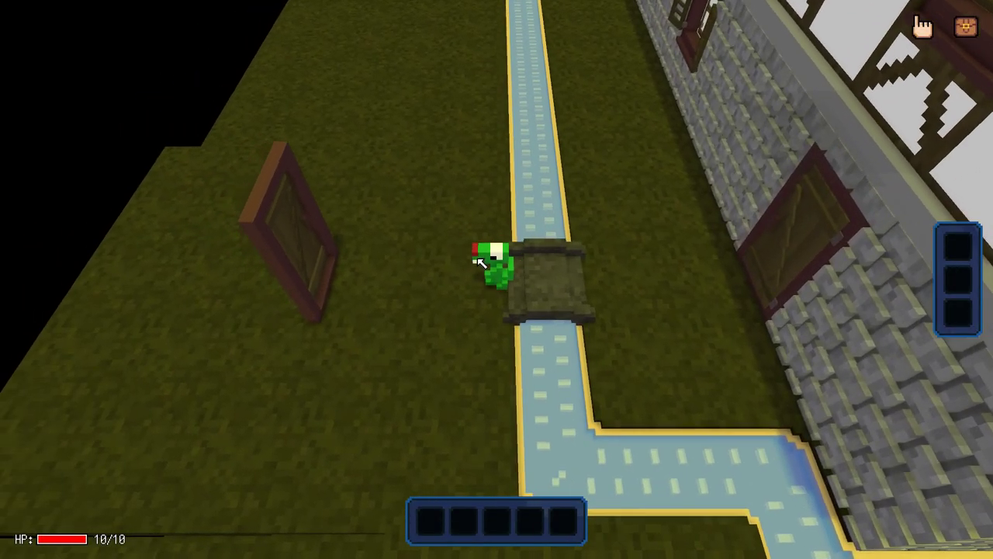
- Walk the character to the door, open and close it twice, then walk east past it
{"action": "key", "text": "Left"}
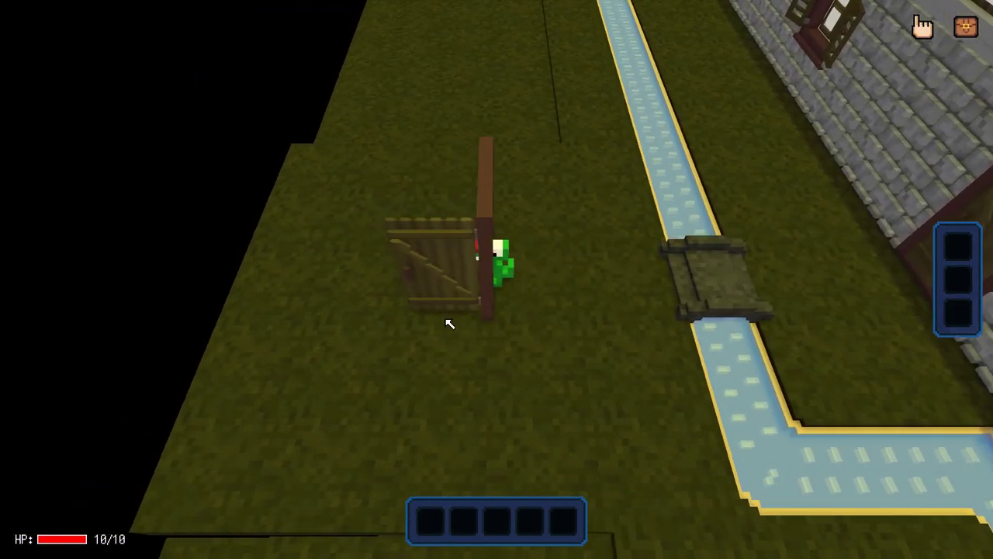
{"action": "key", "text": "Left"}
{"action": "left_click", "coordinate": [539, 284]}
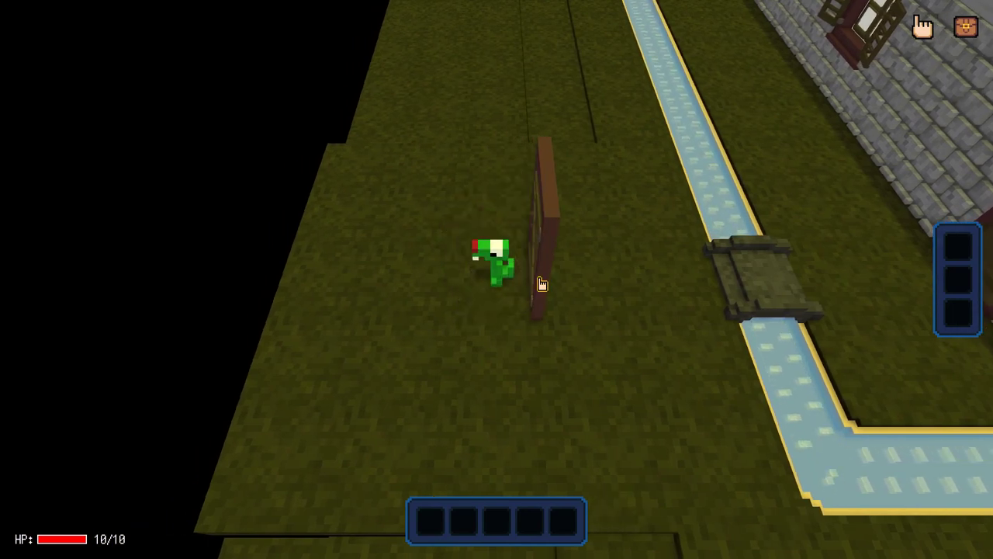
{"action": "left_click", "coordinate": [541, 284]}
{"action": "left_click", "coordinate": [541, 283]}
{"action": "key", "text": "Right"}
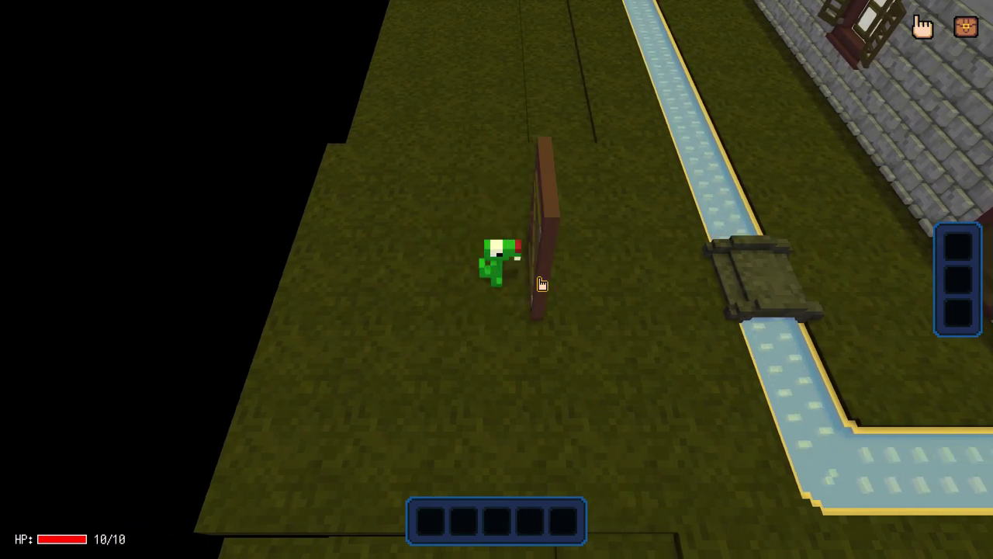
{"action": "left_click", "coordinate": [541, 283]}
{"action": "key", "text": "Right"}
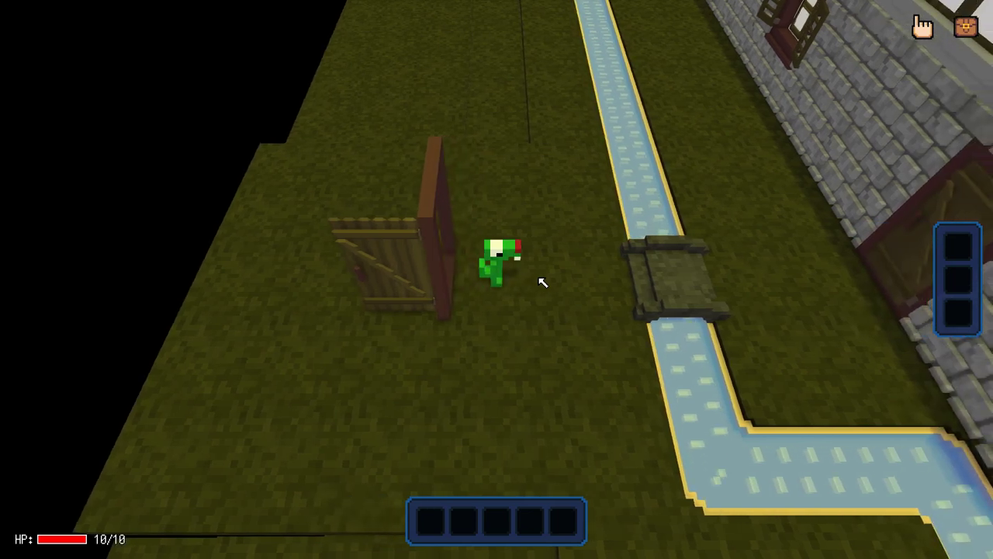
- Pause the game and quit the play-test
{"action": "key", "text": "Escape"}
{"action": "left_click", "coordinate": [97, 194]}
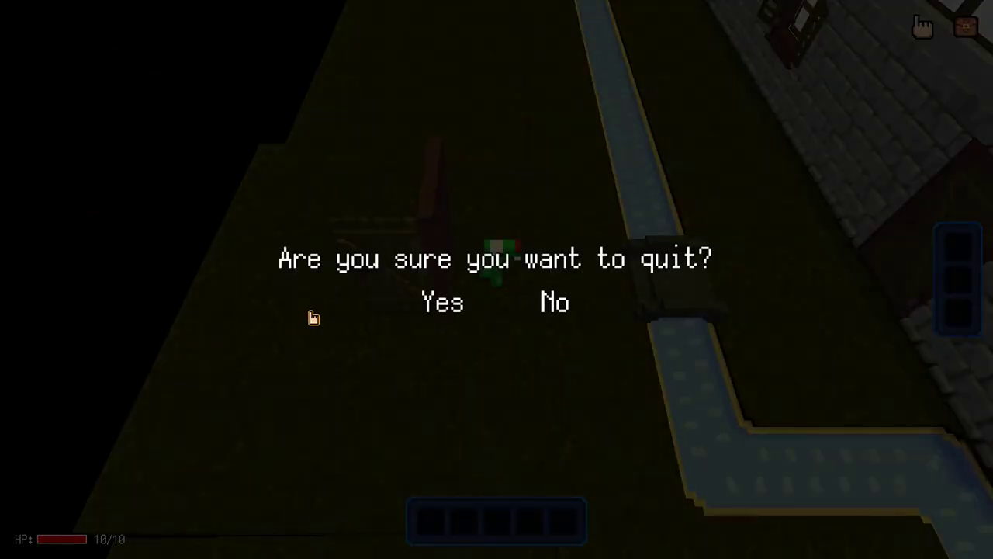
{"action": "left_click", "coordinate": [455, 306]}
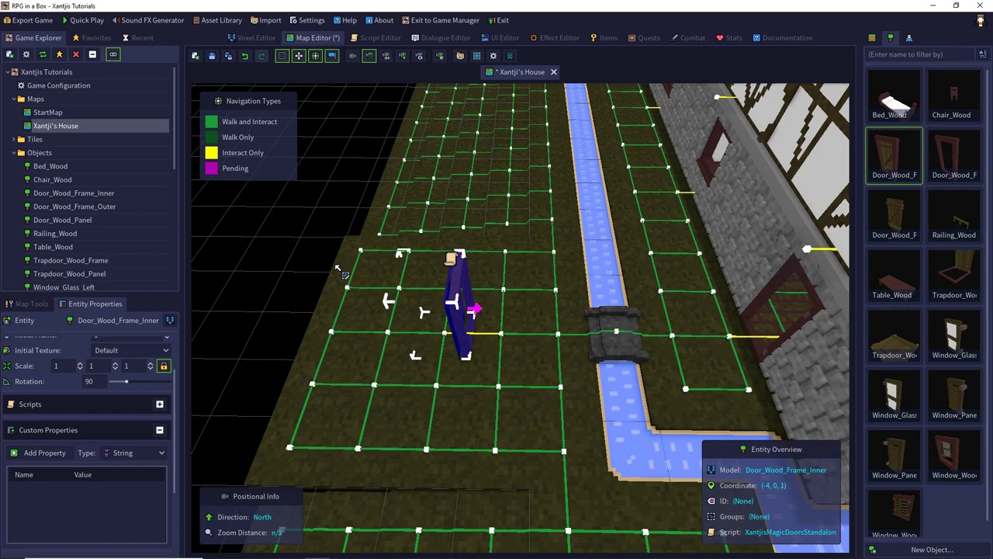
- Add a custom property interactAnimationOverride with the value climb to the placed door
{"action": "left_click", "coordinate": [29, 453]}
{"action": "double_click", "coordinate": [47, 488]}
{"action": "type", "text": "inter"}
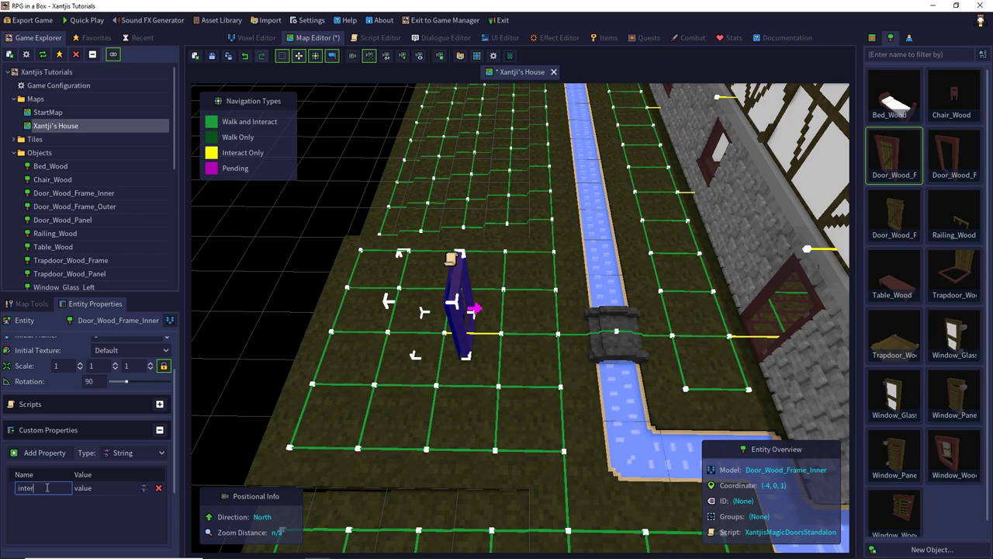
{"action": "type", "text": "actAnimationOverride"}
{"action": "left_click", "coordinate": [97, 487]}
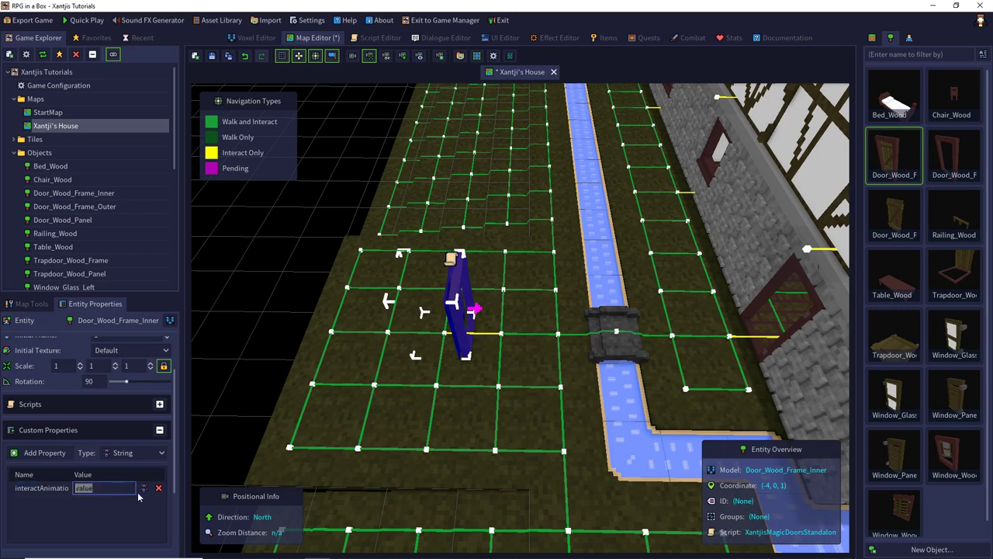
{"action": "type", "text": "climb"}
{"action": "key", "text": "Return"}
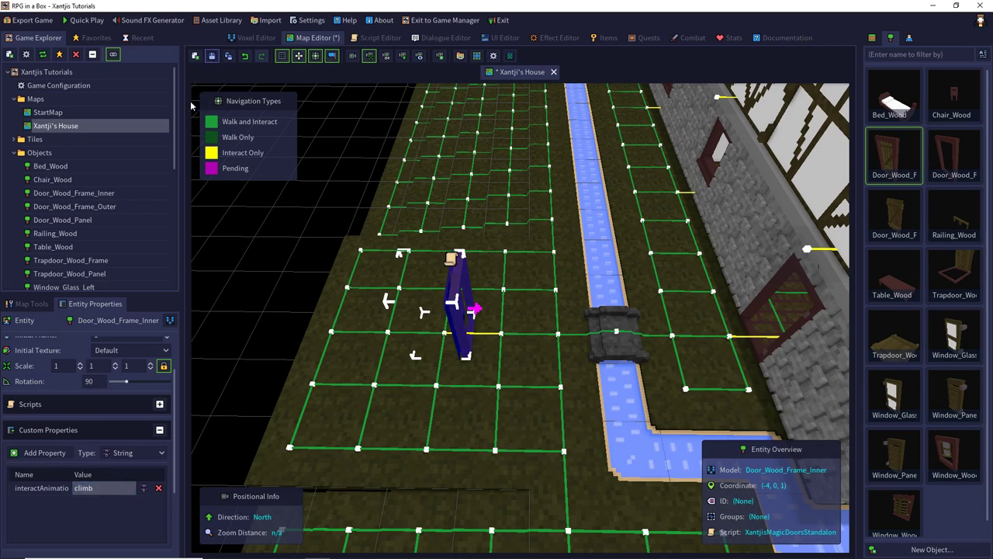
- Save and play-test the map again, starting a new game and opening the door
{"action": "left_click", "coordinate": [91, 20]}
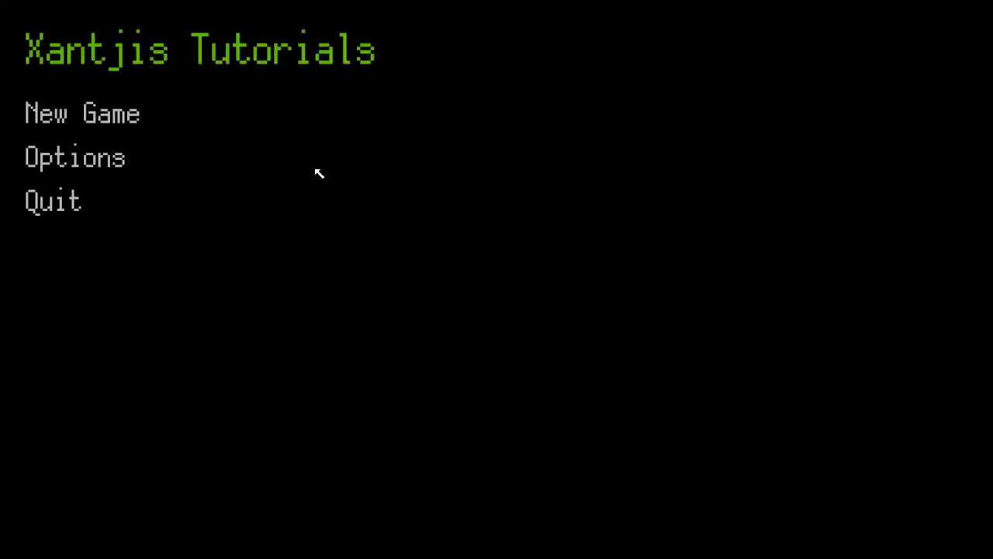
{"action": "left_click", "coordinate": [117, 120]}
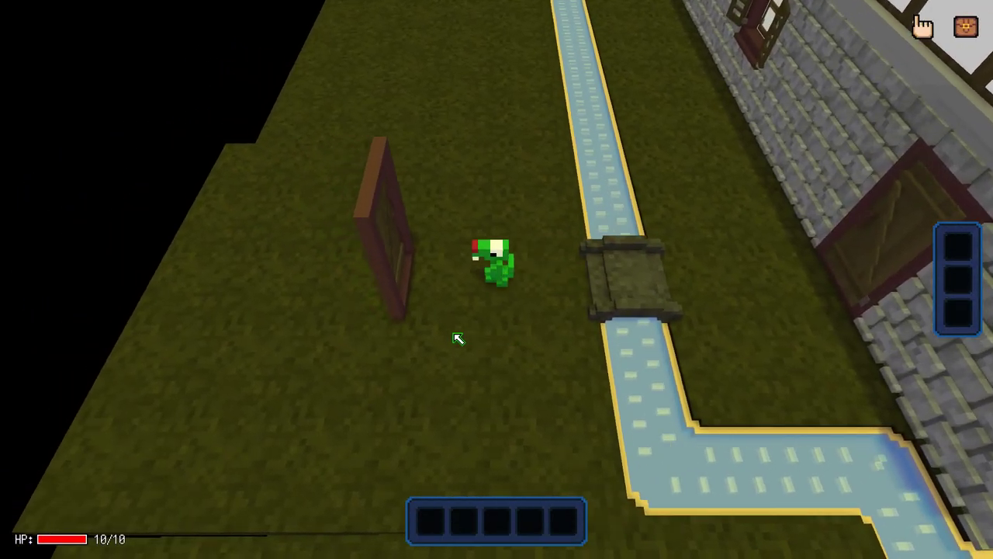
{"action": "left_click", "coordinate": [451, 299]}
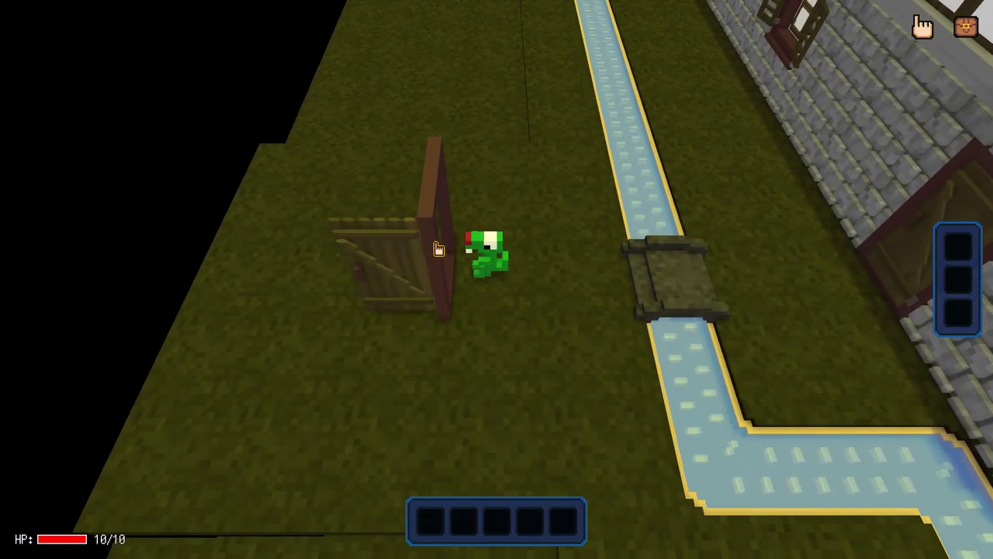
- Pause the game and quit back to the Xantji's House editor
{"action": "key", "text": "d"}
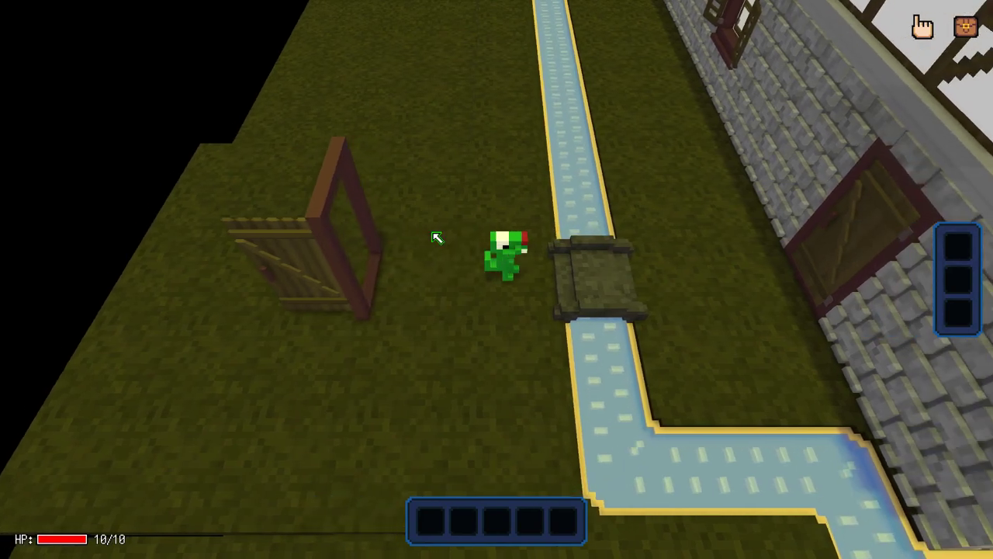
{"action": "key", "text": "Escape"}
{"action": "left_click", "coordinate": [107, 191]}
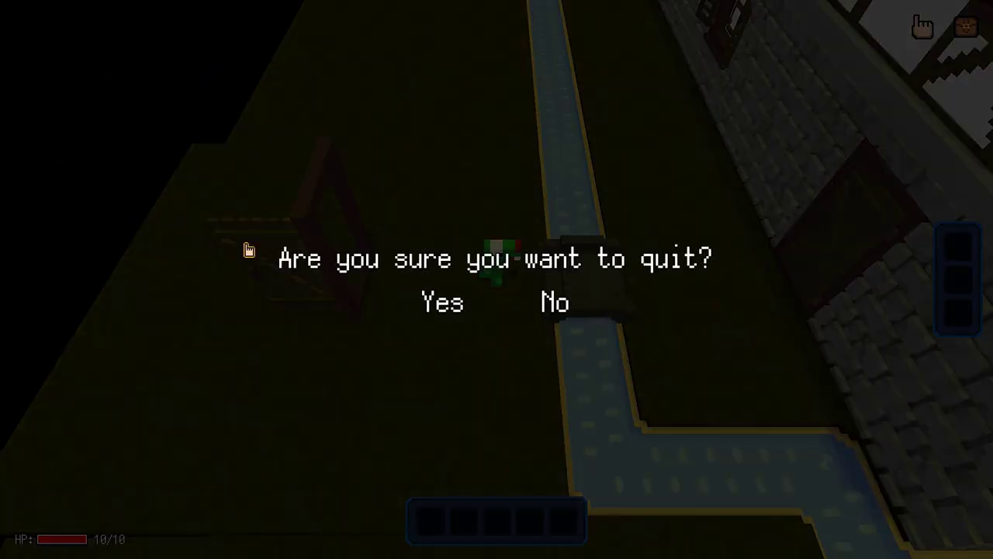
{"action": "left_click", "coordinate": [437, 303]}
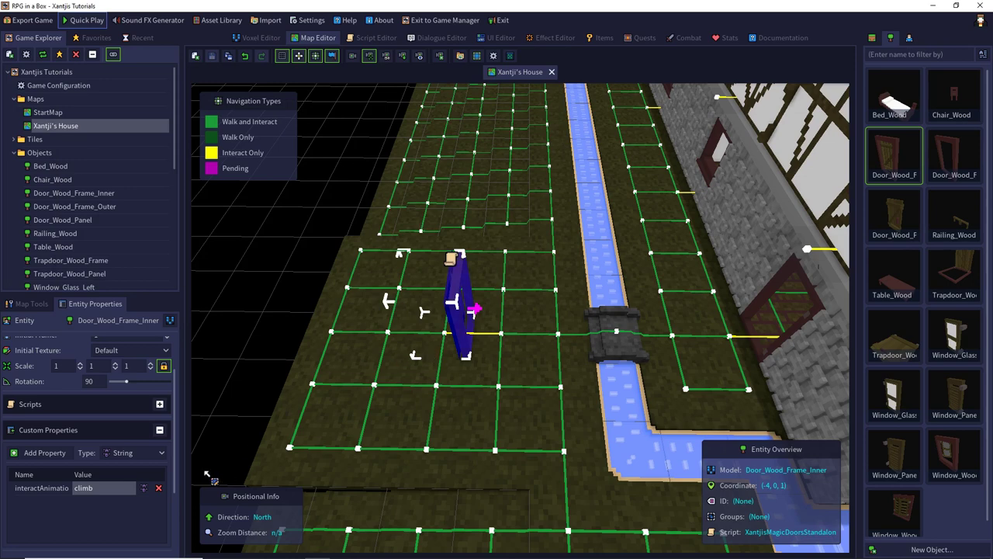
- Delete the interactAnimation custom property and raise the door's Initial Frame to 7
{"action": "left_click", "coordinate": [158, 488]}
{"action": "left_click", "coordinate": [31, 303]}
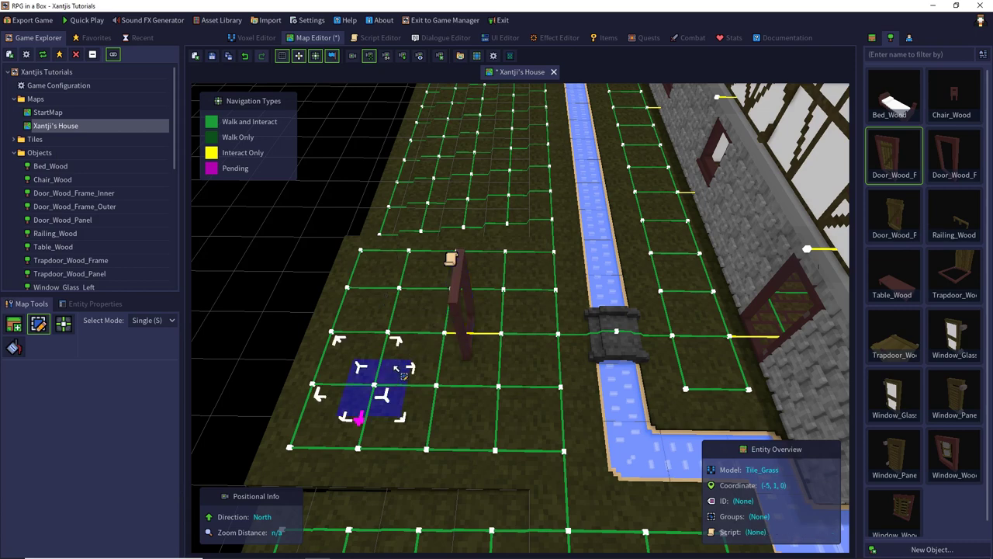
{"action": "left_click", "coordinate": [90, 303]}
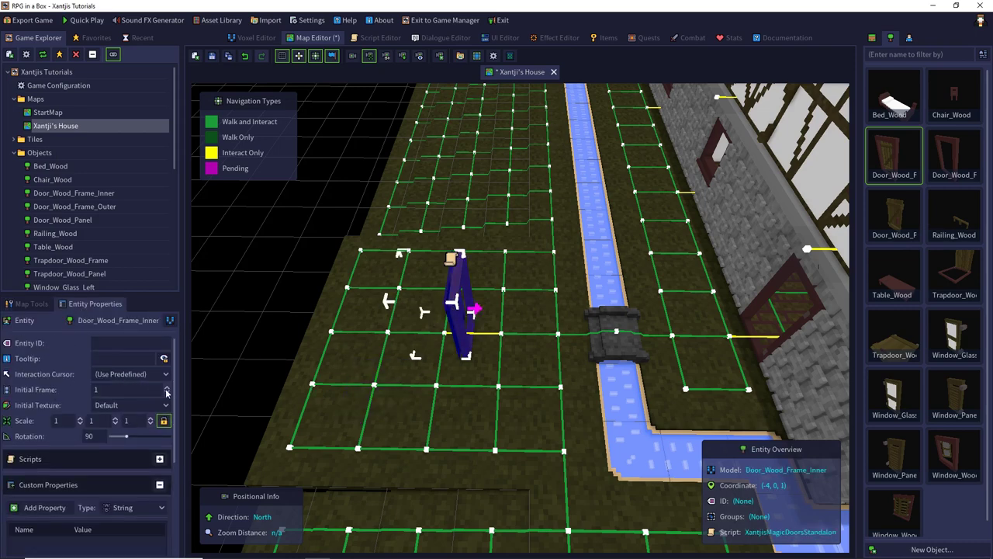
{"action": "left_click", "coordinate": [166, 390]}
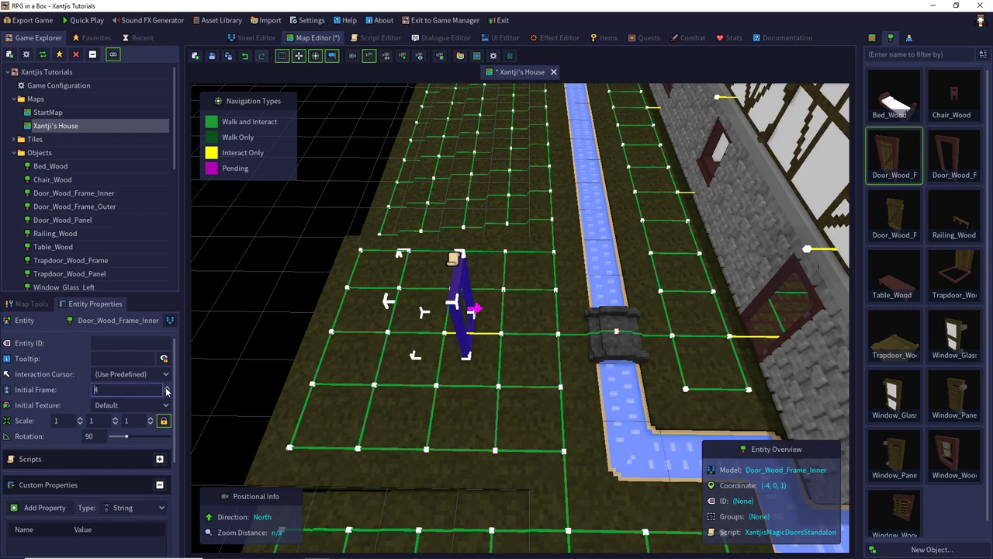
{"action": "left_click", "coordinate": [166, 389]}
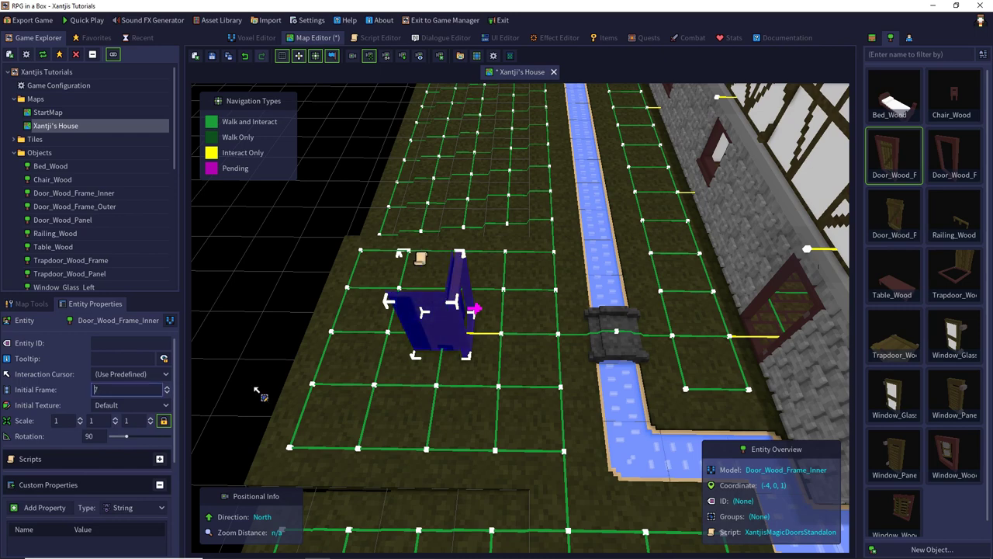
{"action": "scroll", "coordinate": [122, 438], "scroll_direction": "down", "scroll_amount": 1}
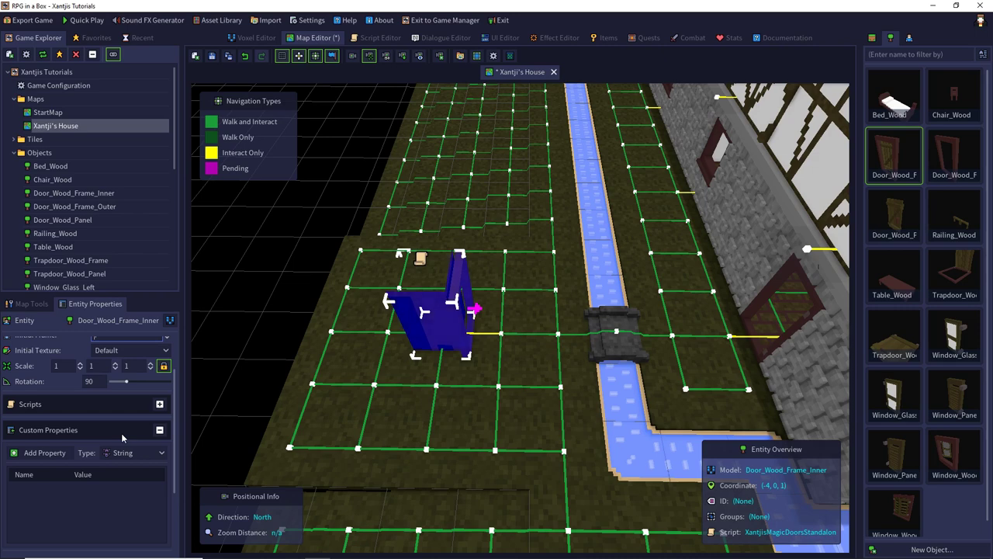
- Add a boolean custom property isOpened set to true on the door frame
{"action": "left_click", "coordinate": [59, 459]}
{"action": "left_click", "coordinate": [50, 488]}
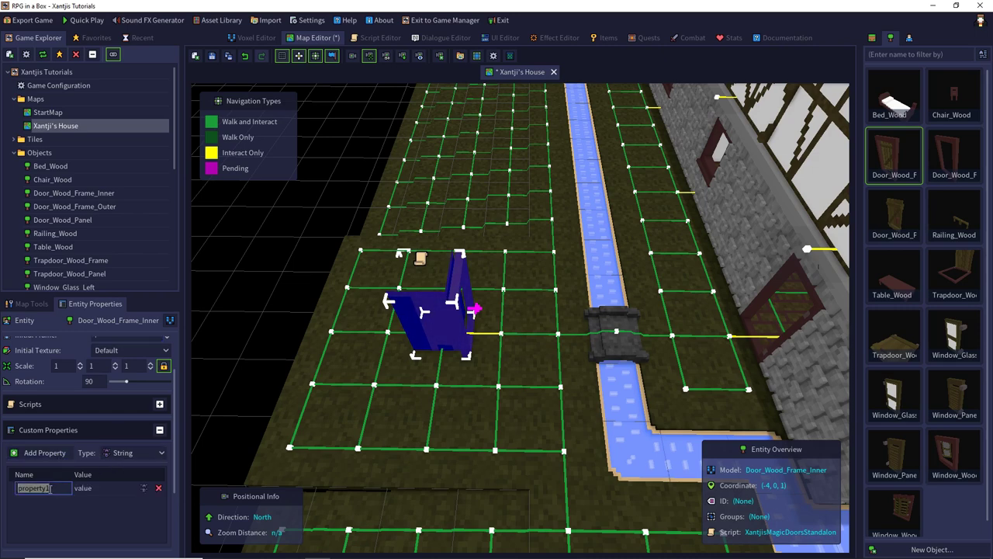
{"action": "type", "text": "isOpened"}
{"action": "left_click", "coordinate": [144, 488]}
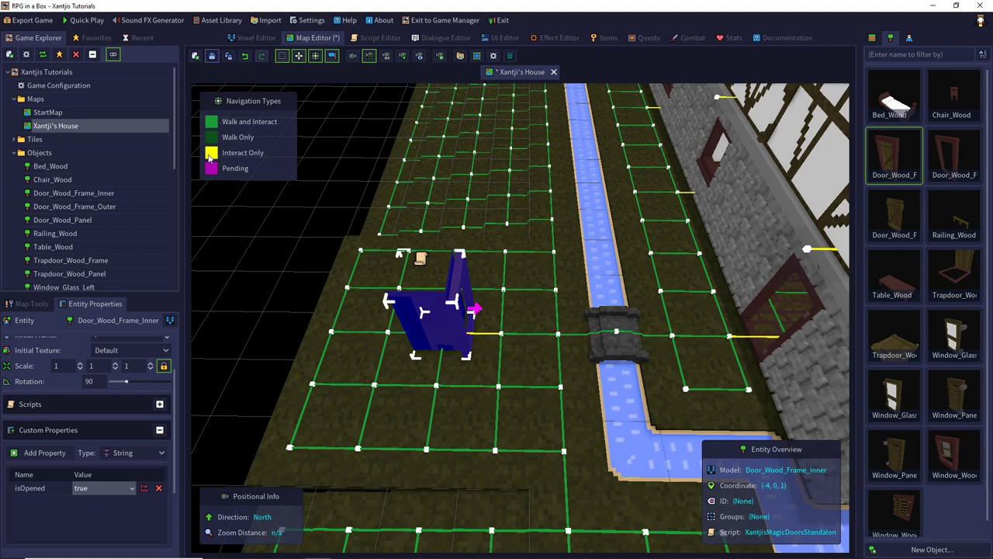
- Save, play-test and quit the map, then deselect the door and start Quick Play again
{"action": "key", "text": "ctrl+s"}
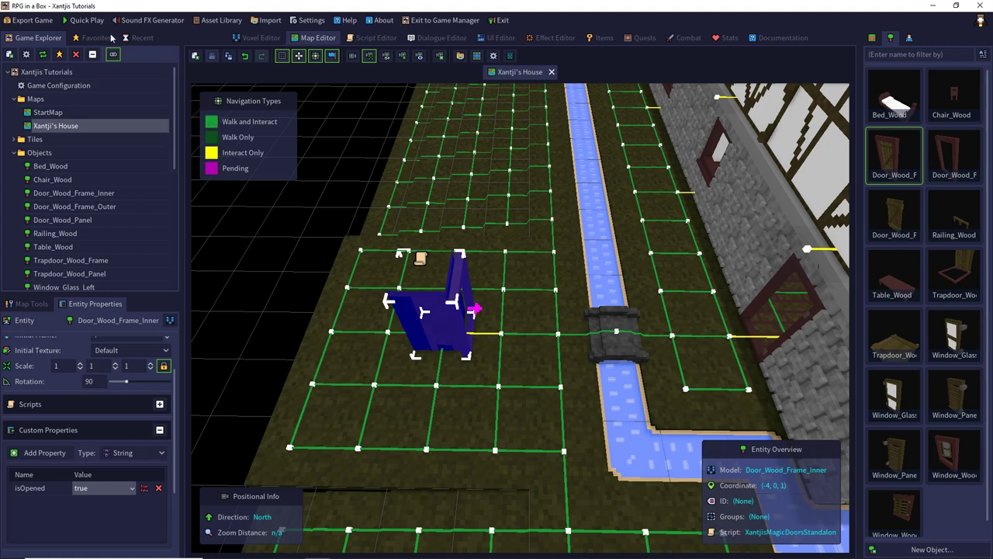
{"action": "key", "text": "F5"}
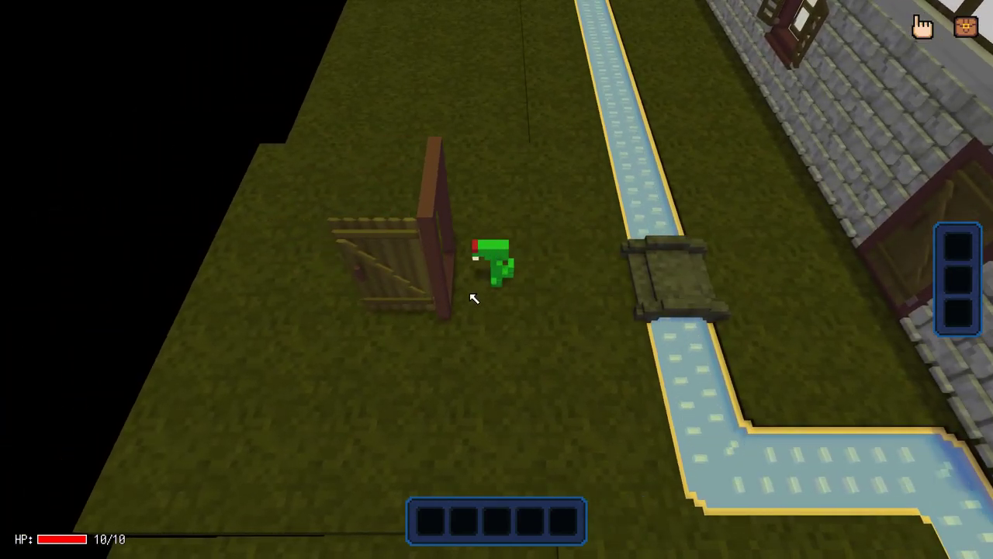
{"action": "key", "text": "Escape"}
{"action": "left_click", "coordinate": [74, 188]}
{"action": "left_click", "coordinate": [440, 304]}
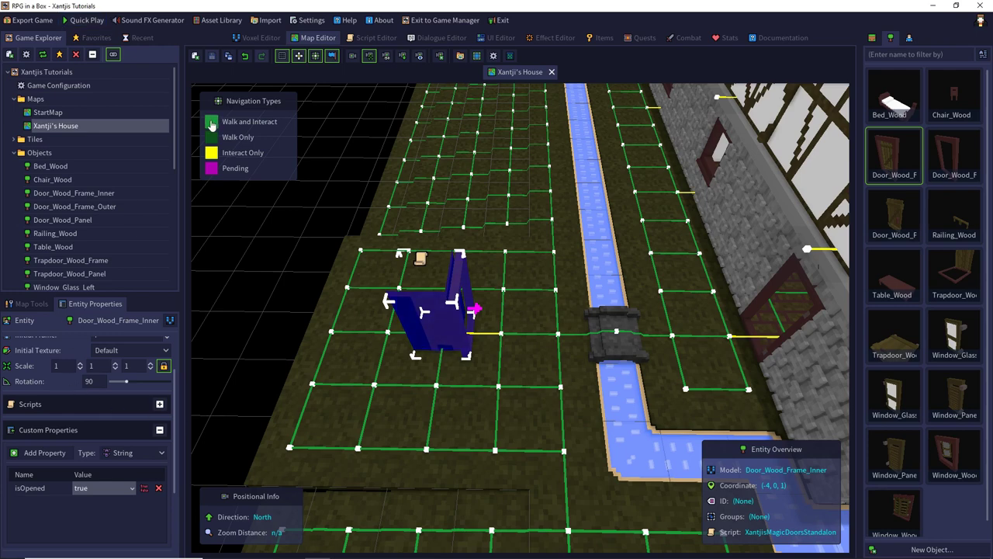
{"action": "key", "text": "Escape"}
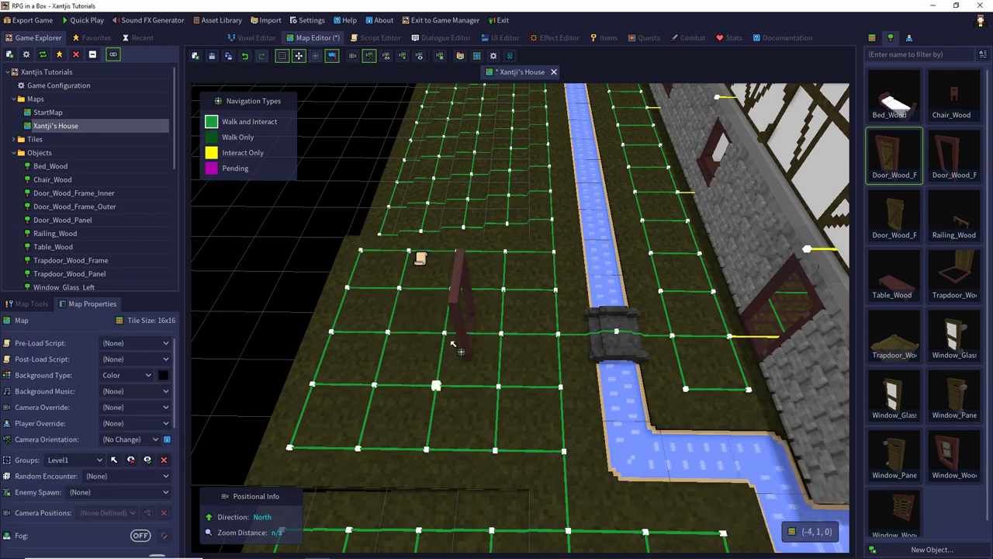
{"action": "left_click", "coordinate": [91, 21]}
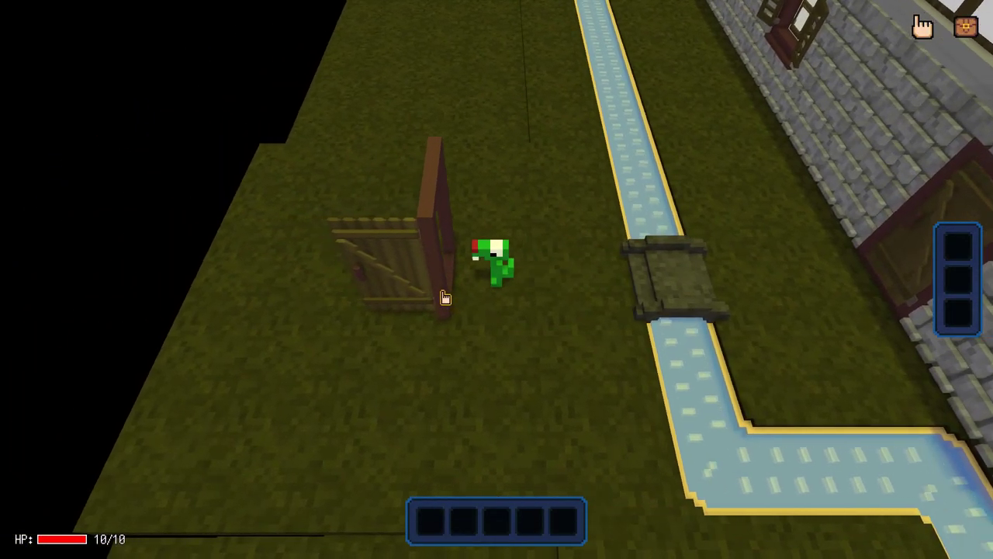
- Close the door, enable 'nav on' in the debug console, then open and close the door again
{"action": "left_click", "coordinate": [444, 305]}
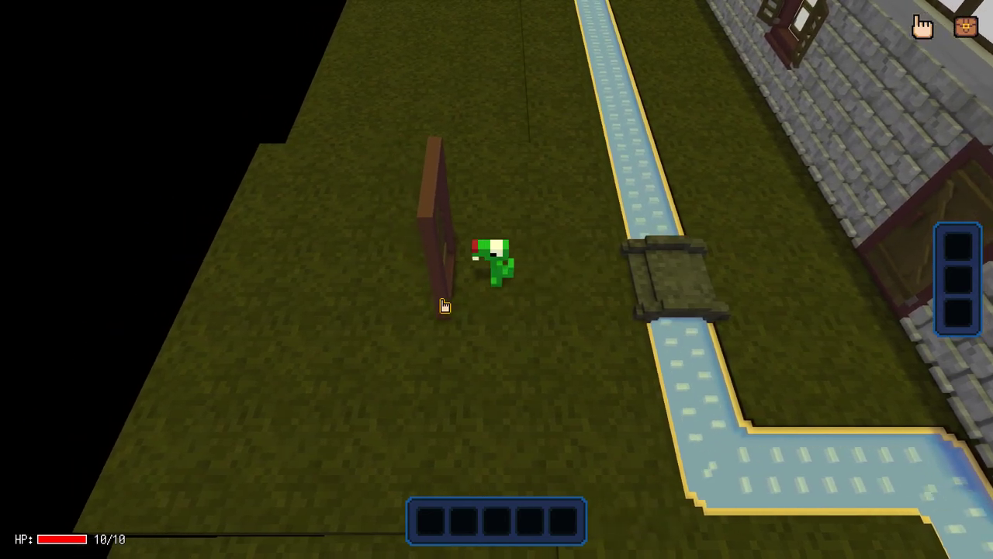
{"action": "key", "text": "grave"}
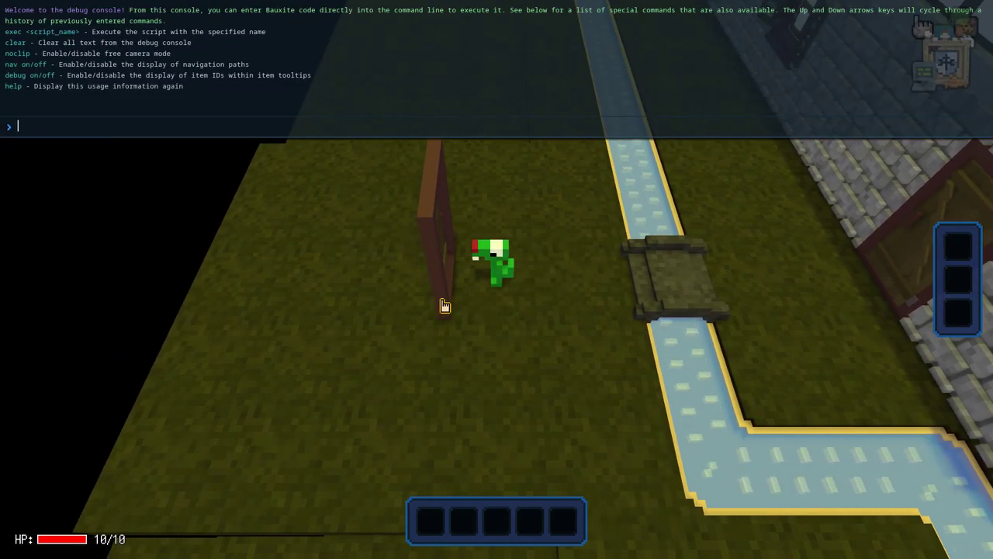
{"action": "type", "text": "nav on"}
{"action": "key", "text": "Return"}
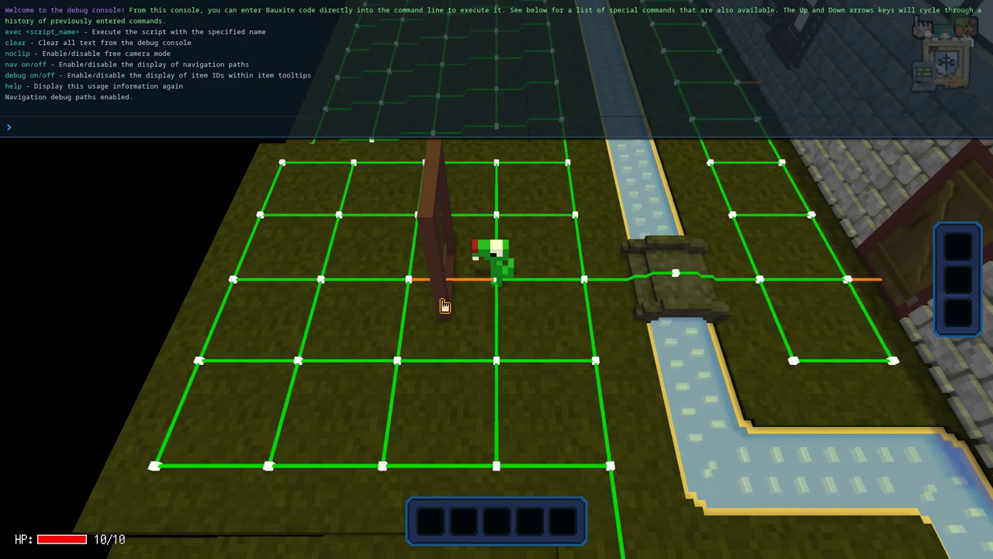
{"action": "left_click", "coordinate": [439, 300]}
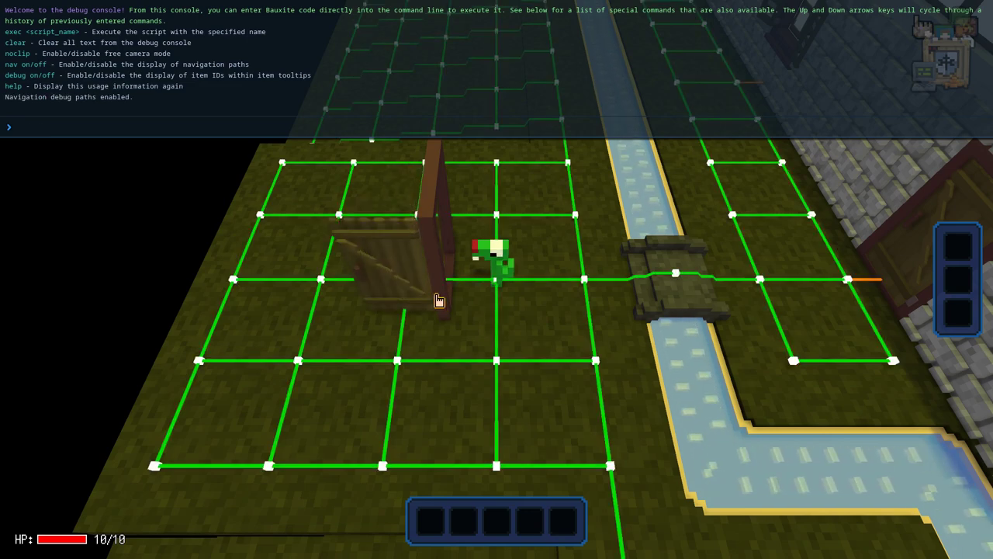
{"action": "left_click", "coordinate": [438, 300]}
- Close the debug console and quit the play test back to the editor
{"action": "key", "text": "grave"}
{"action": "key", "text": "Escape"}
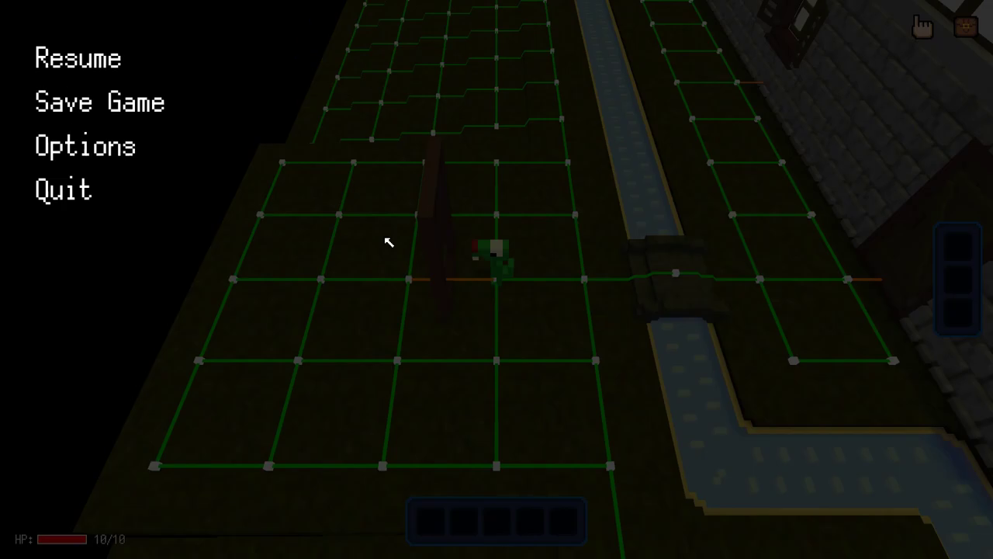
{"action": "left_click", "coordinate": [85, 192]}
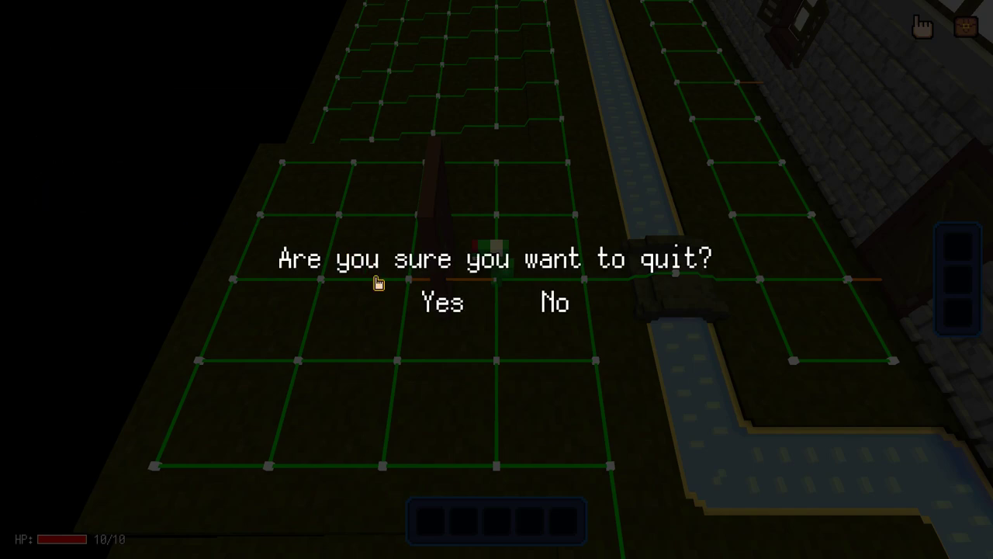
{"action": "left_click", "coordinate": [400, 297]}
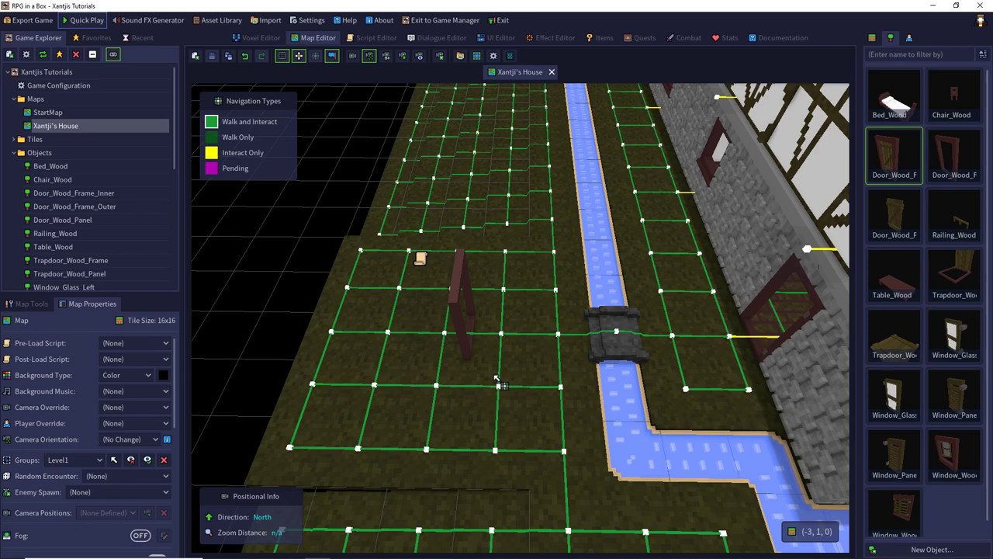
- Select the grass tile beside the door frame using the Map Tools Select tool
{"action": "left_click", "coordinate": [31, 303]}
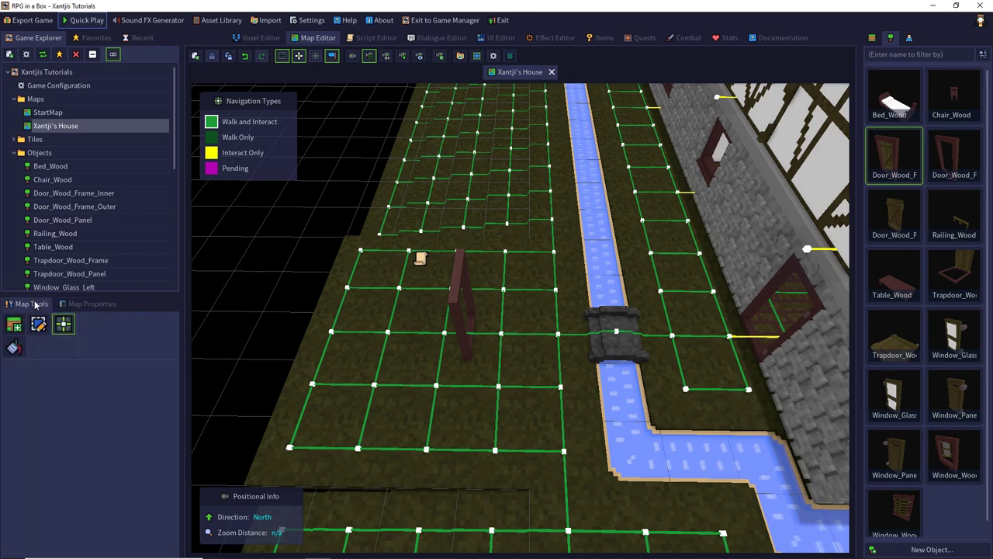
{"action": "left_click", "coordinate": [450, 343]}
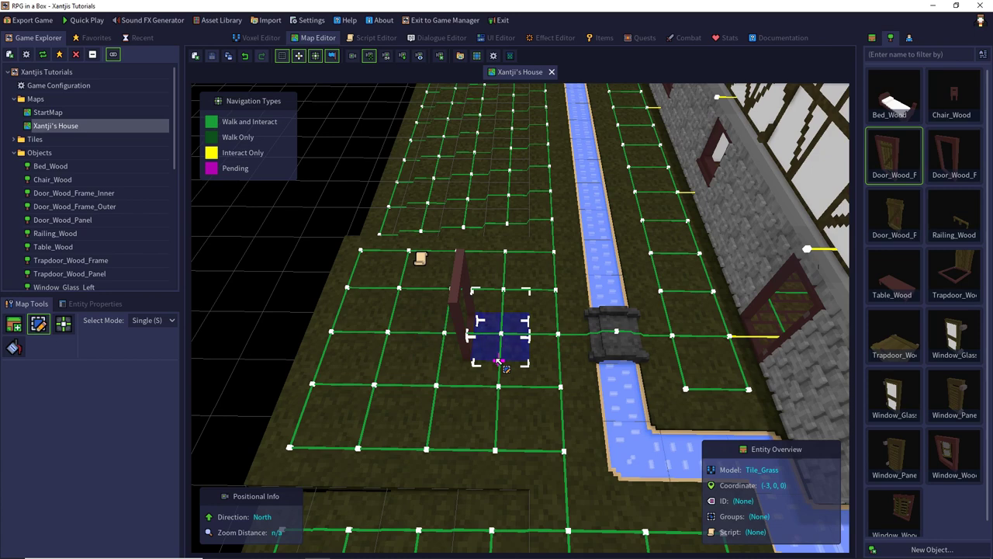
- Replace the grass tile beside the door and make the navigation link through the door Interact Only
{"action": "right_click", "coordinate": [498, 361]}
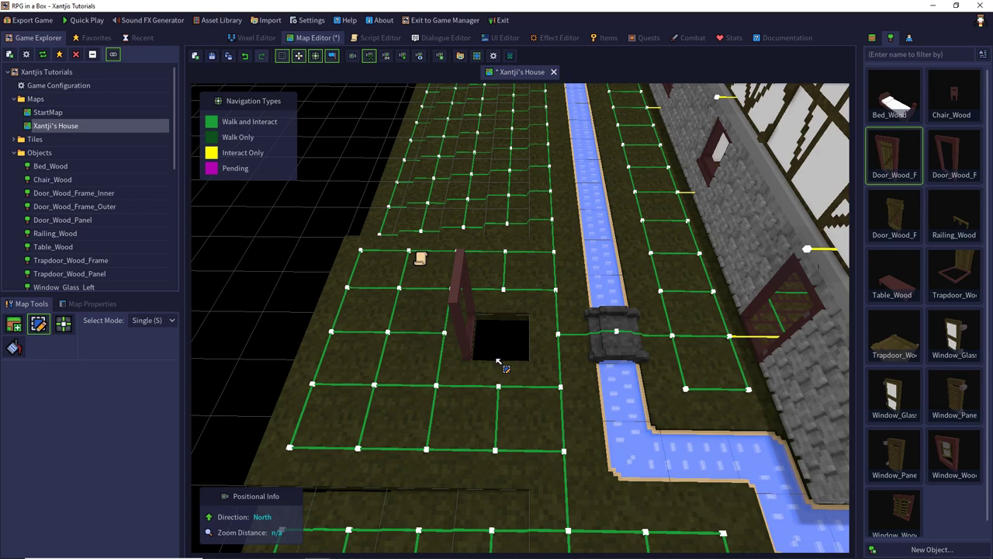
{"action": "left_click", "coordinate": [13, 324]}
{"action": "left_click", "coordinate": [511, 310]}
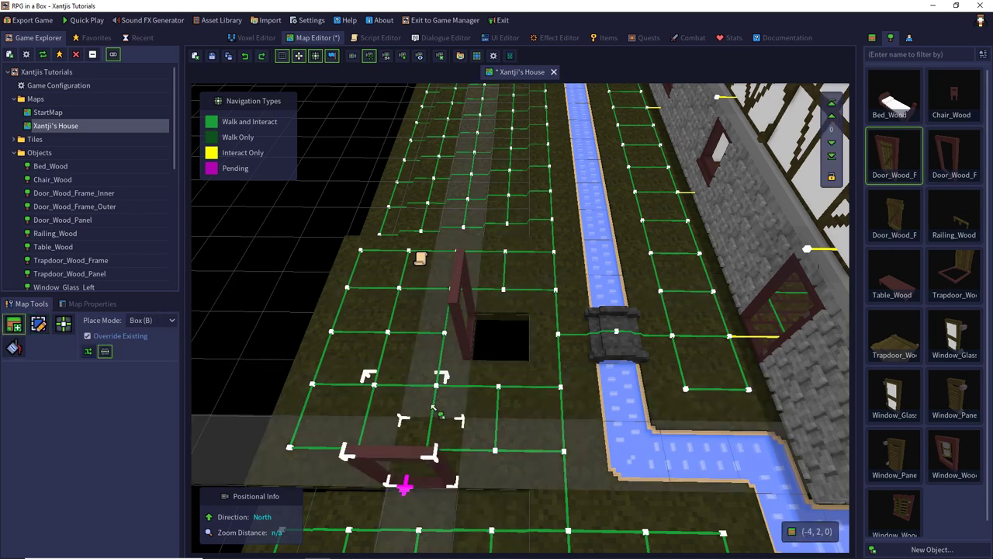
{"action": "key", "text": "ctrl+z"}
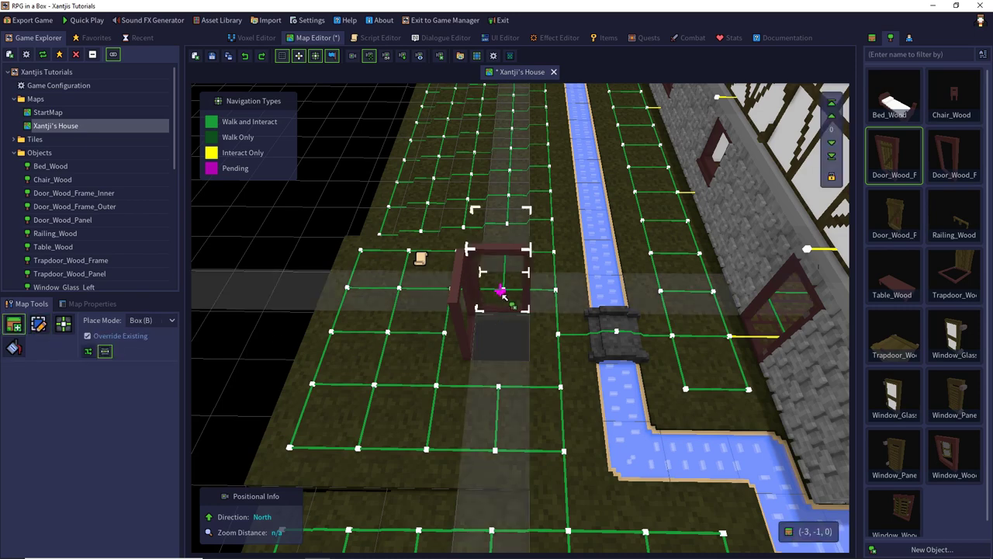
{"action": "left_click", "coordinate": [507, 305]}
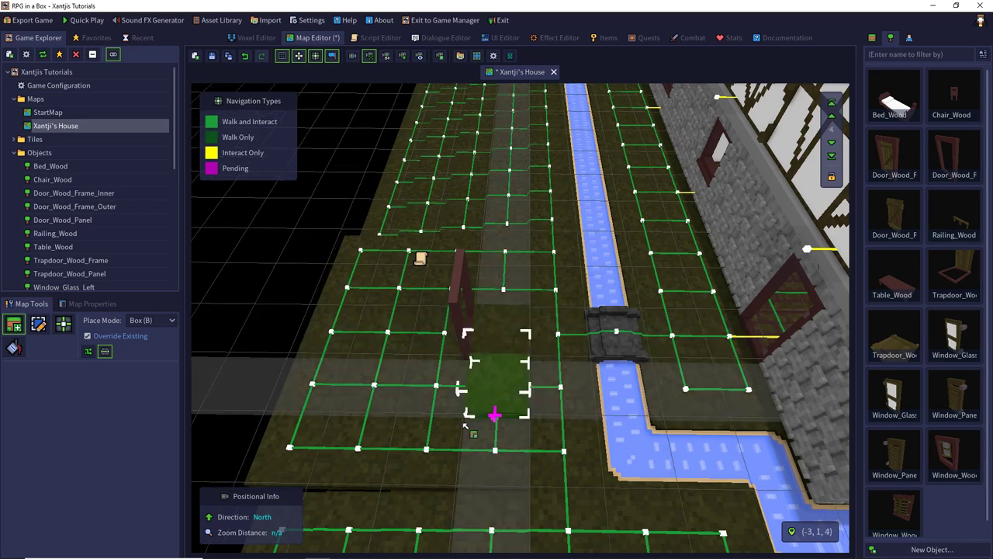
{"action": "key", "text": "3"}
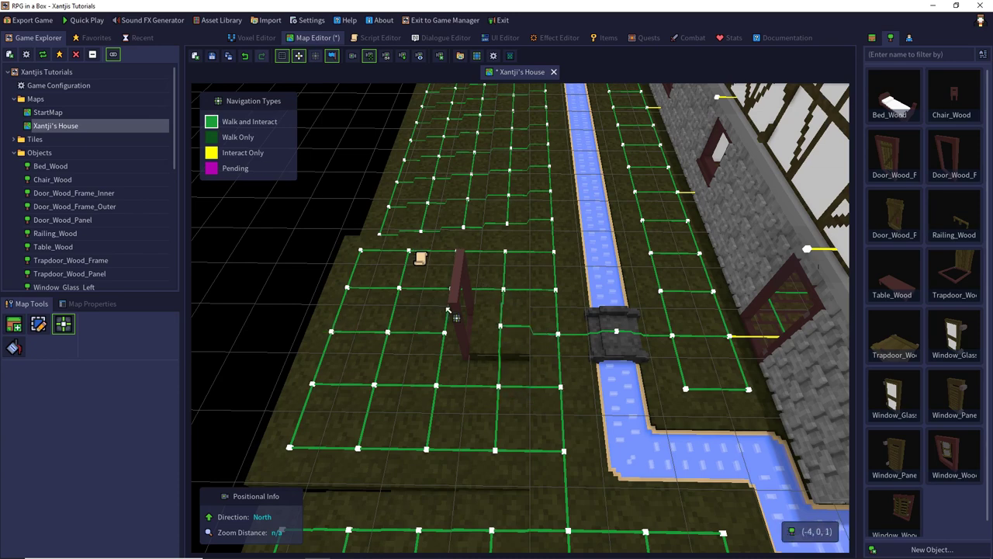
{"action": "left_click_drag", "start_coordinate": [500, 327], "coordinate": [446, 332]}
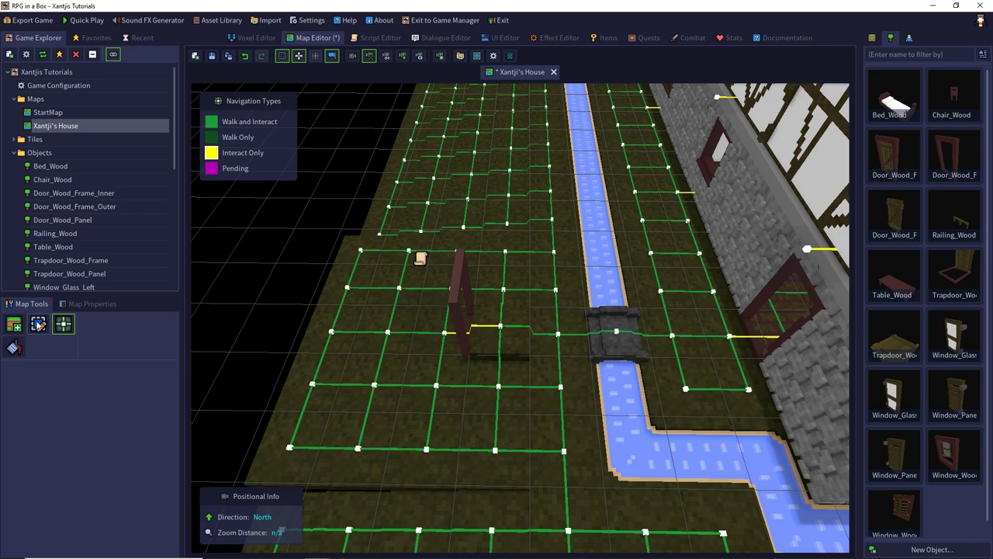
- Delete the door's isOpened property and set its Initial Frame to 1
{"action": "left_click", "coordinate": [38, 324]}
{"action": "left_click", "coordinate": [455, 305]}
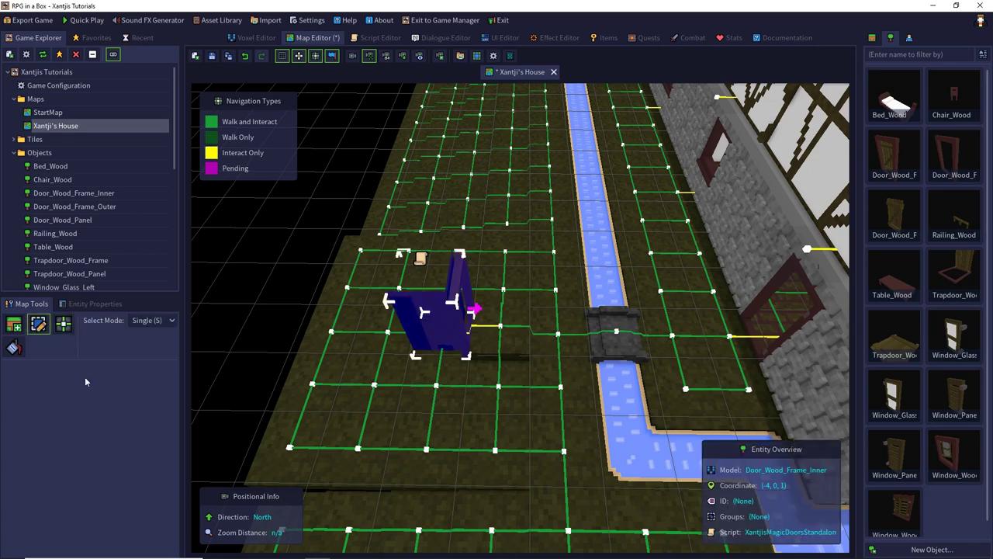
{"action": "left_click", "coordinate": [83, 304]}
{"action": "left_click", "coordinate": [159, 489]}
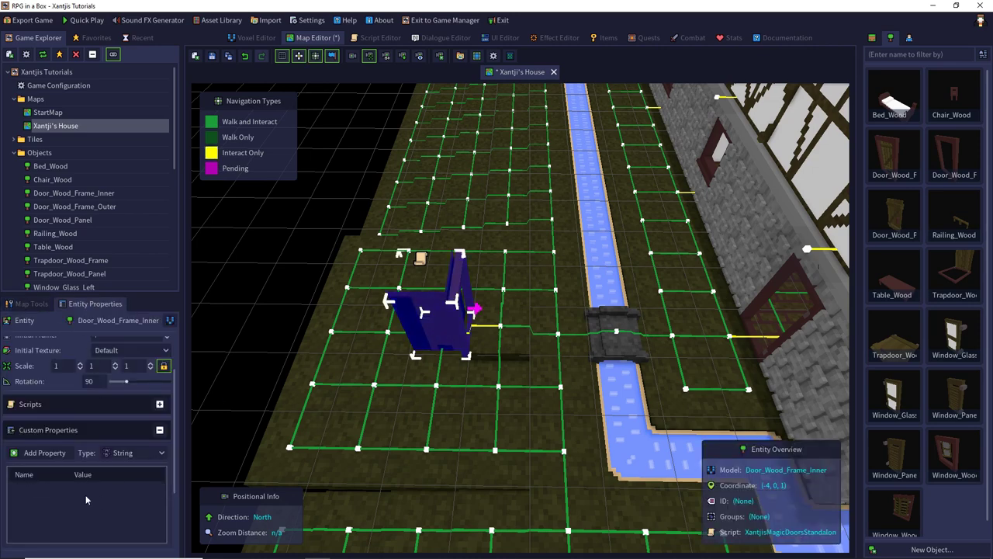
{"action": "scroll", "coordinate": [112, 457], "scroll_direction": "up", "scroll_amount": 2}
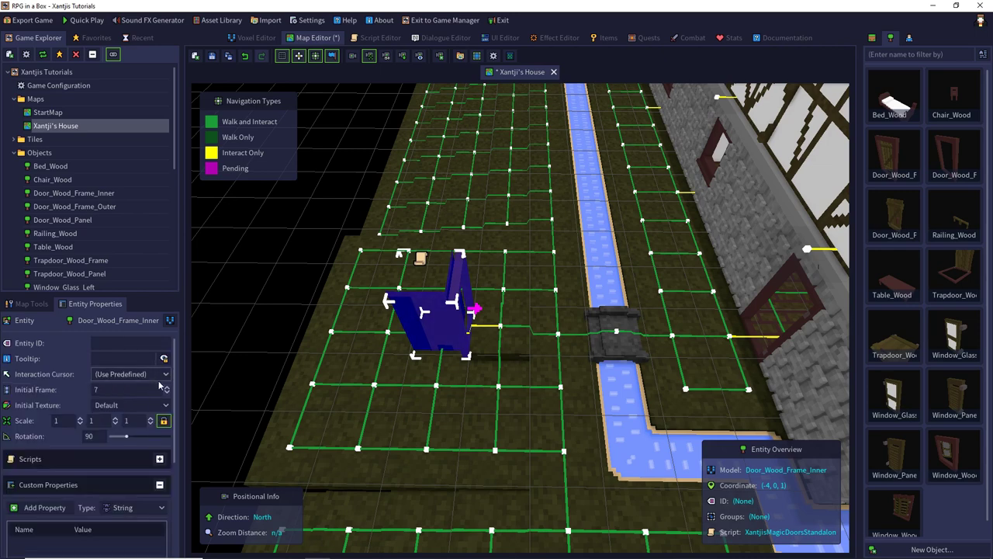
{"action": "left_click", "coordinate": [167, 393]}
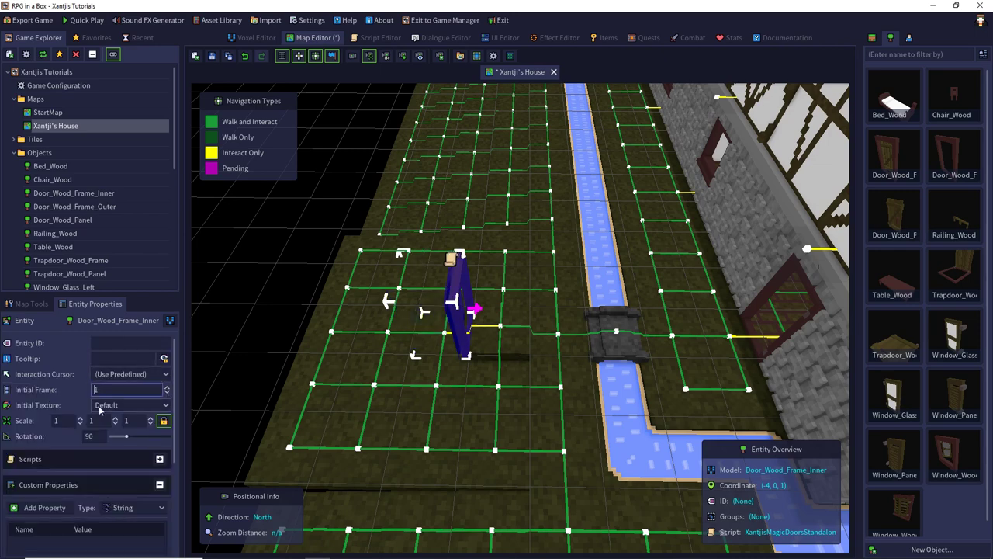
{"action": "scroll", "coordinate": [165, 410], "scroll_direction": "down", "scroll_amount": 2}
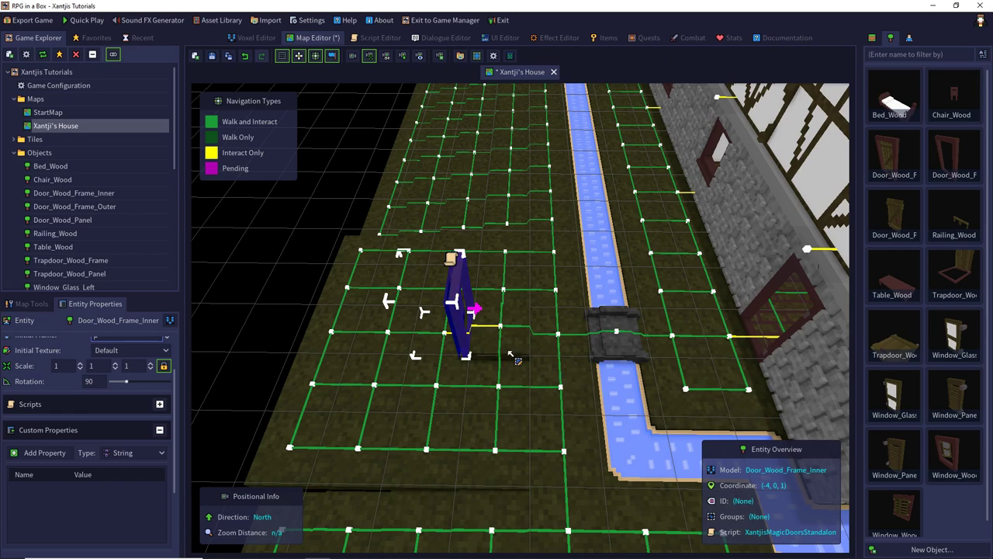
- Add a number custom property zOffset with value 4 to the door
{"action": "left_click", "coordinate": [46, 456]}
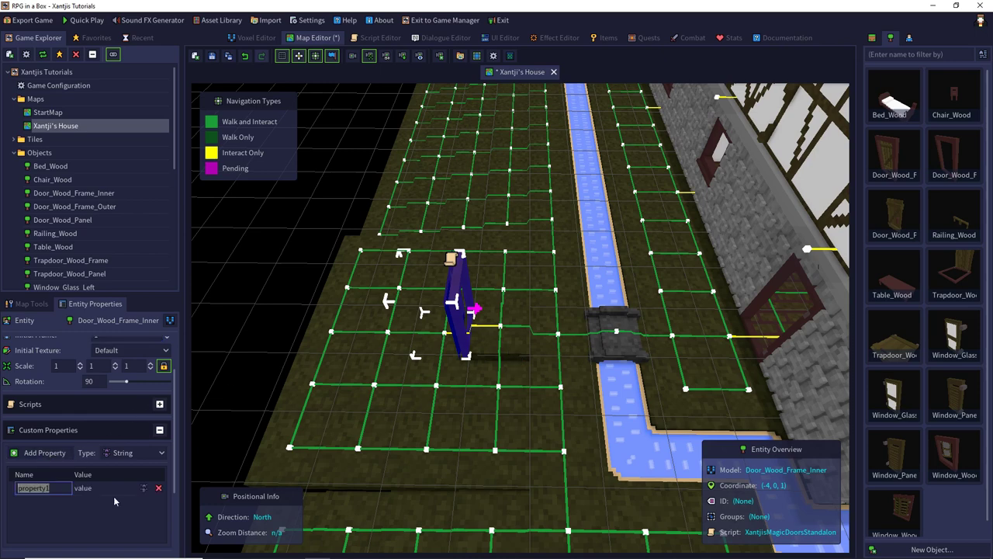
{"action": "type", "text": "zOffset"}
{"action": "key", "text": "Tab"}
{"action": "left_click", "coordinate": [148, 492]}
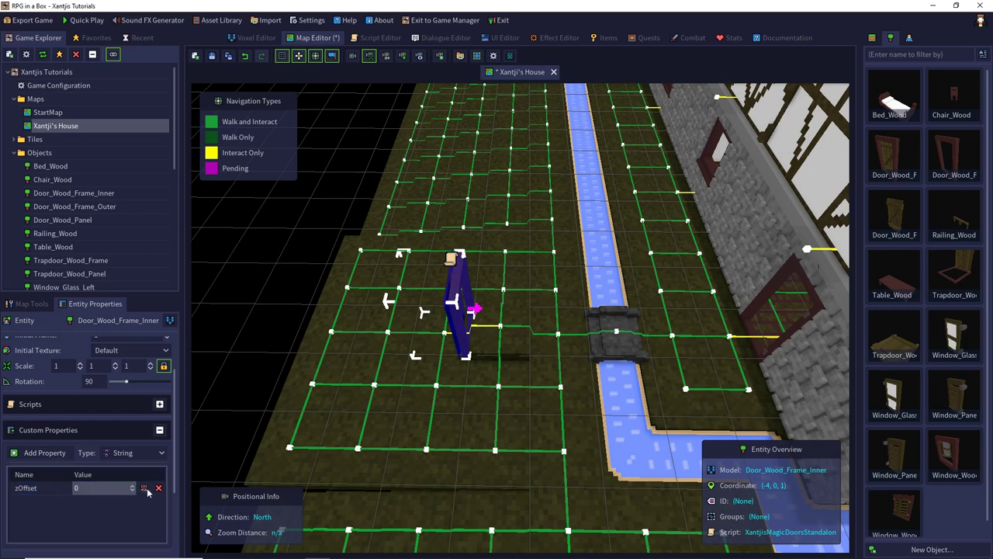
{"action": "left_click", "coordinate": [116, 488]}
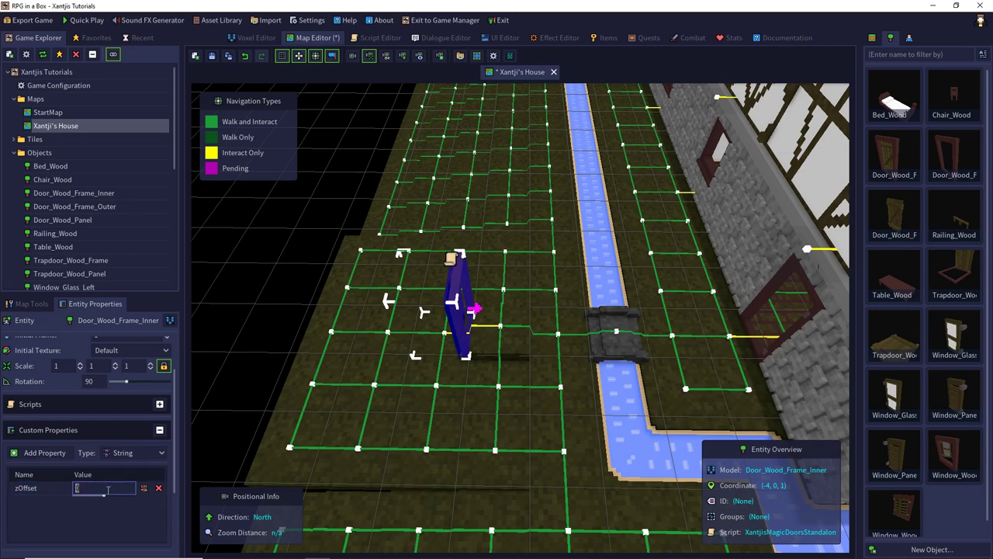
{"action": "key", "text": "Return"}
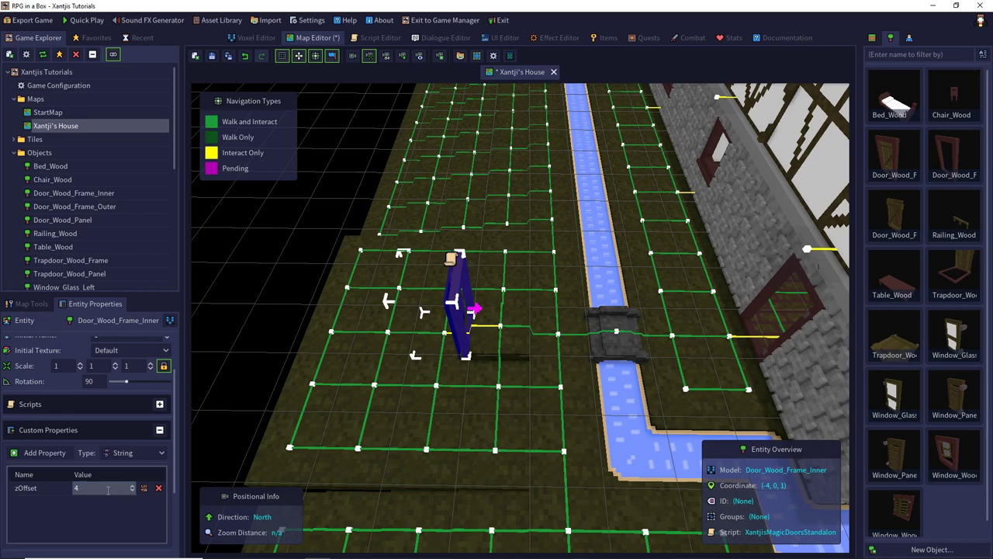
- Select the grass tile at (-4, 0, 0) beside the door
{"action": "left_click", "coordinate": [436, 363]}
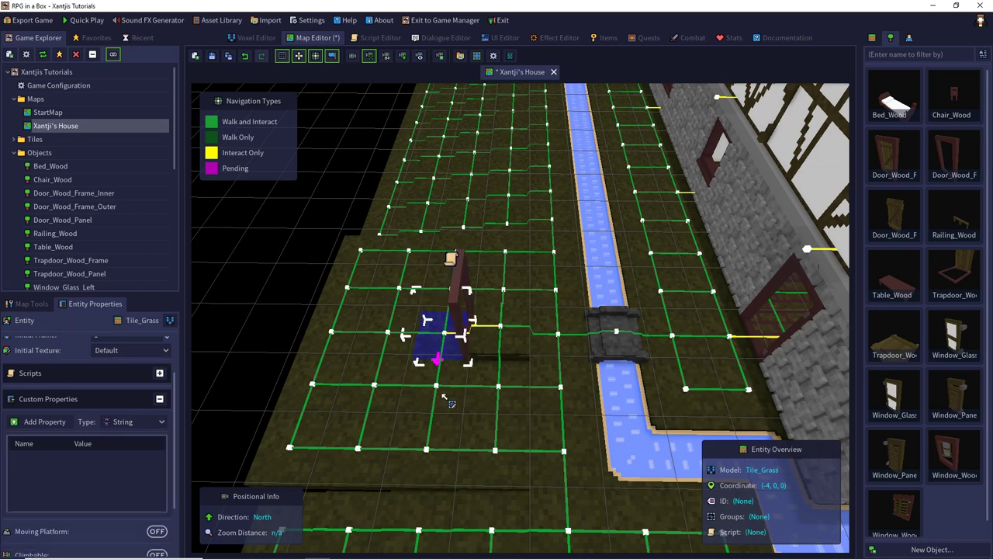
{"action": "left_click", "coordinate": [499, 348]}
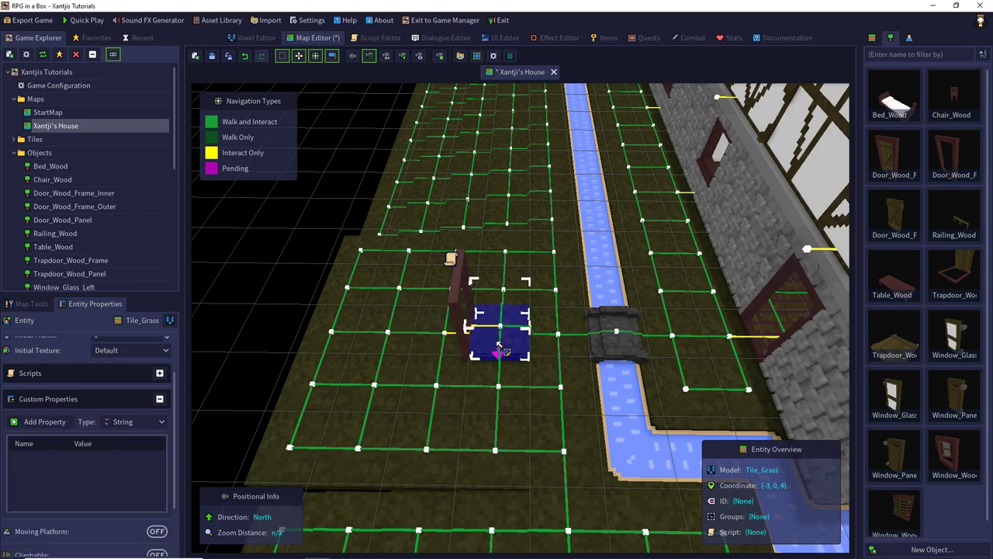
{"action": "left_click", "coordinate": [438, 362]}
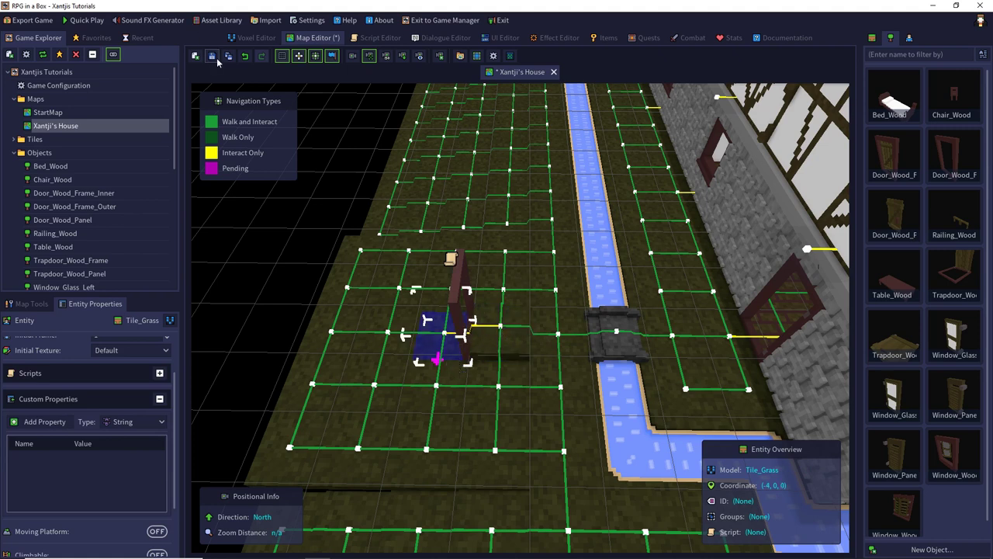
- Start a Quick Play test and enable 'nav on' in the debug console
{"action": "left_click", "coordinate": [87, 21]}
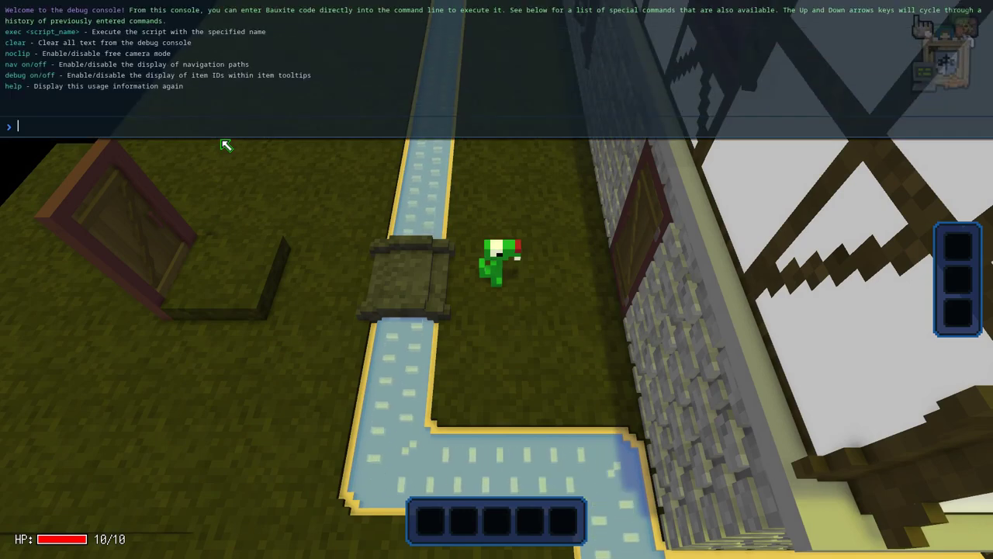
{"action": "type", "text": "nav on"}
{"action": "key", "text": "Return"}
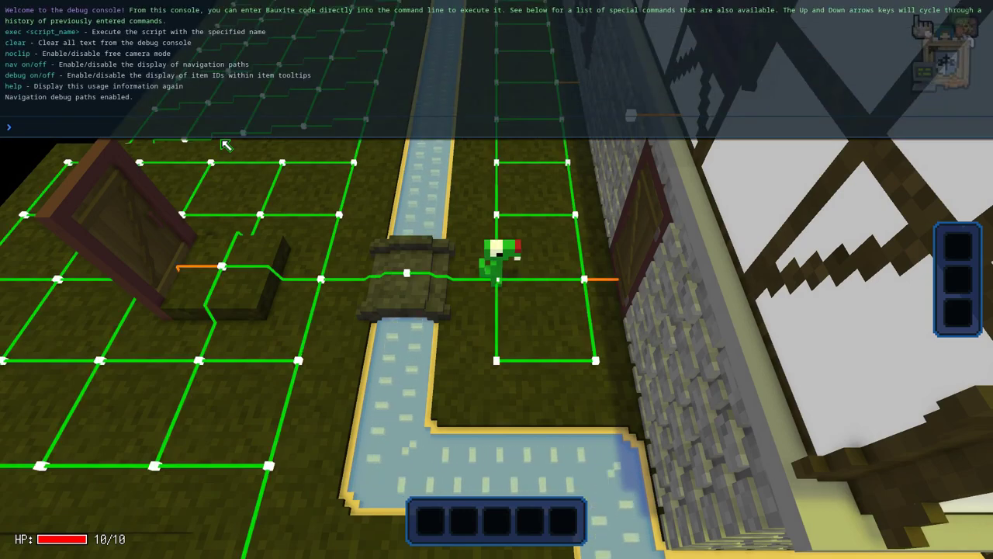
- Walk the character to the door and make it swing twice
{"action": "key", "text": "grave"}
{"action": "key", "text": "a"}
{"action": "key", "text": "a"}
{"action": "scroll", "coordinate": [417, 290], "scroll_direction": "up", "scroll_amount": 3}
{"action": "left_click", "coordinate": [404, 339]}
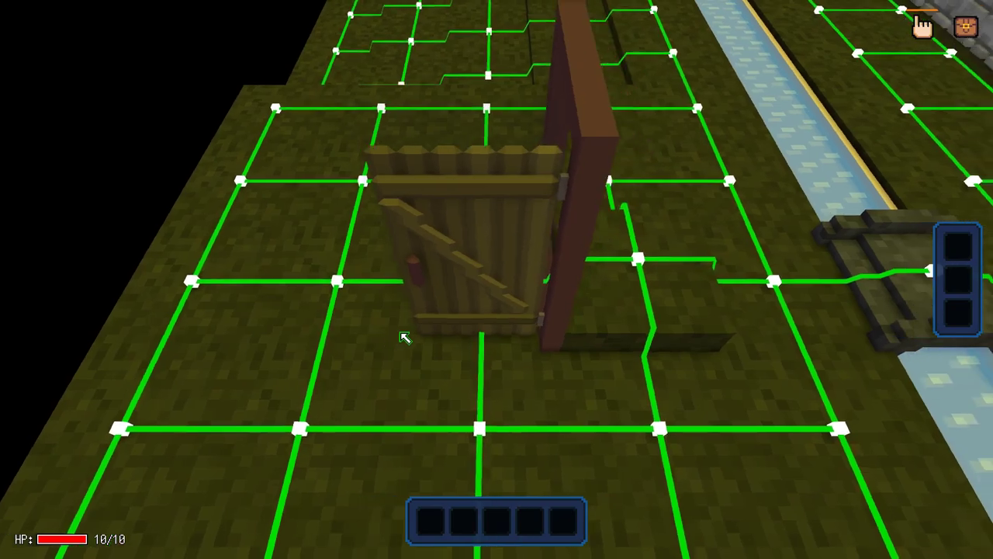
{"action": "scroll", "coordinate": [407, 318], "scroll_direction": "down", "scroll_amount": 3}
{"action": "left_click", "coordinate": [388, 295]}
- Pause the game and quit back to the map editor
{"action": "key", "text": "Escape"}
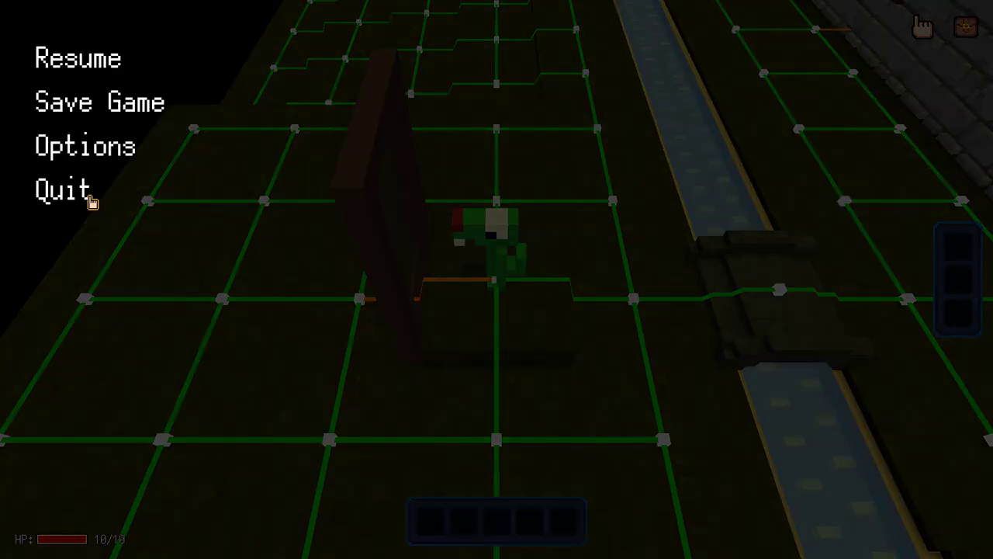
{"action": "left_click", "coordinate": [91, 193]}
{"action": "left_click", "coordinate": [437, 316]}
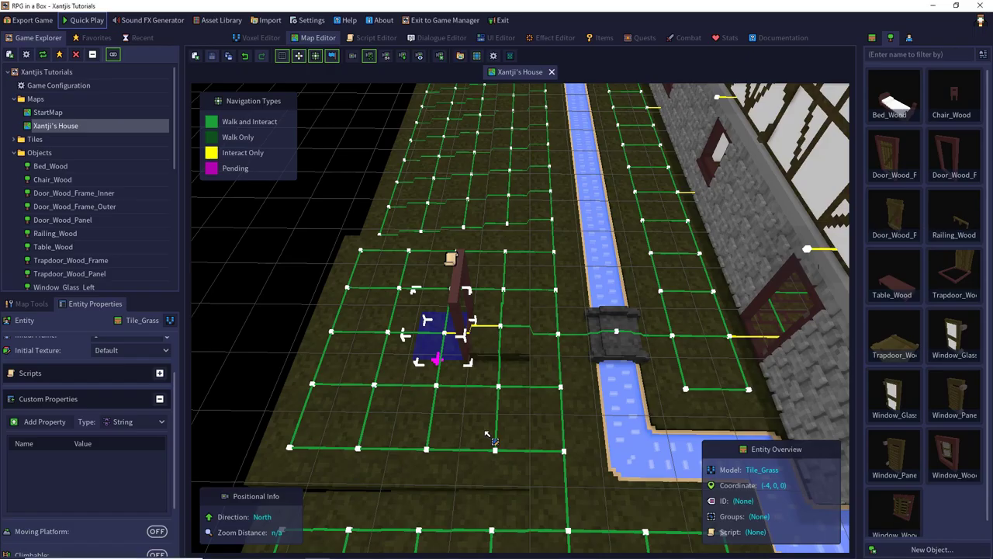
- Undo six map edits to restore the missing grass floor tile
{"action": "left_click", "coordinate": [244, 58]}
{"action": "left_click", "coordinate": [244, 58]}
{"action": "left_click", "coordinate": [245, 58]}
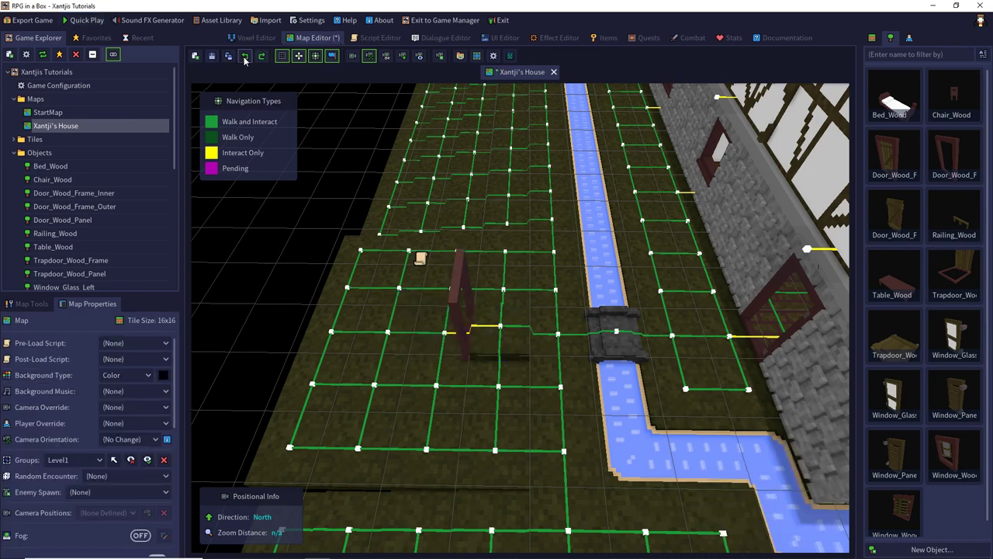
{"action": "left_click", "coordinate": [244, 58]}
{"action": "left_click", "coordinate": [244, 58]}
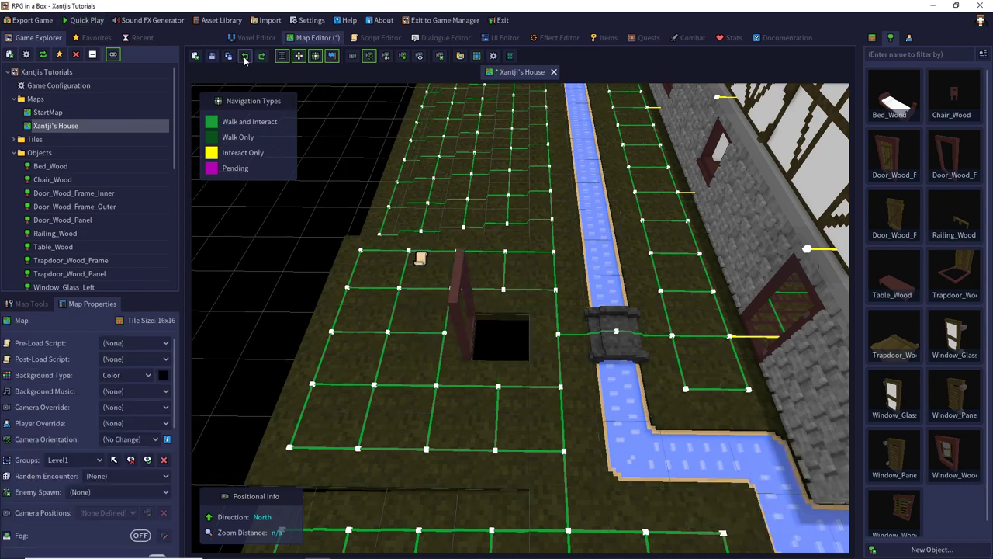
{"action": "left_click", "coordinate": [245, 59]}
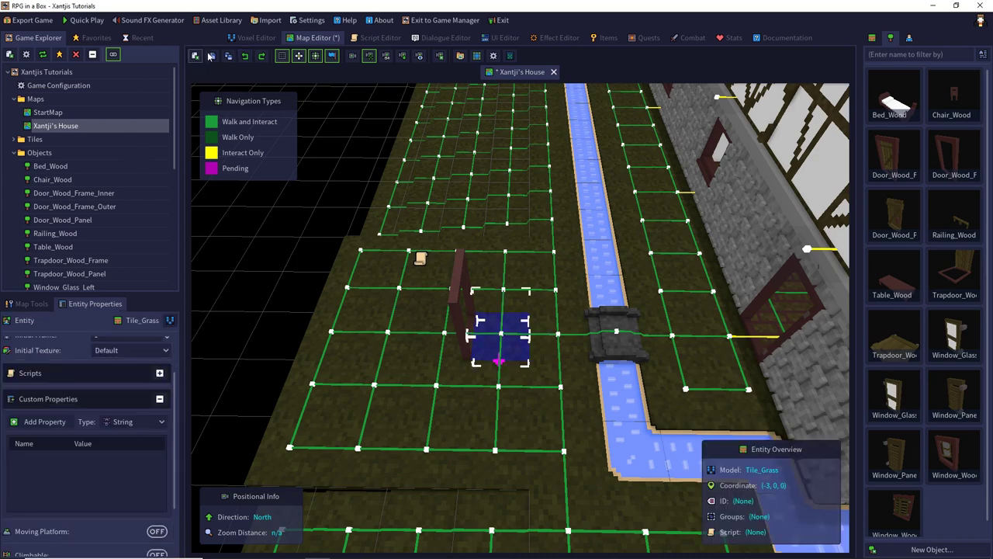
- Select the existing door frame in the map and delete it
{"action": "left_click", "coordinate": [43, 304]}
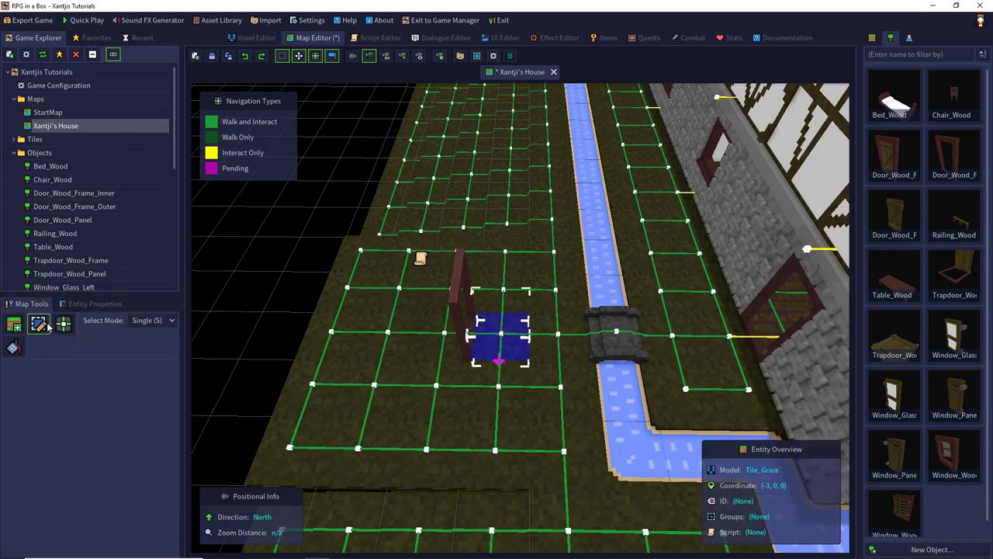
{"action": "left_click", "coordinate": [43, 326]}
{"action": "left_click", "coordinate": [465, 318]}
{"action": "key", "text": "Delete"}
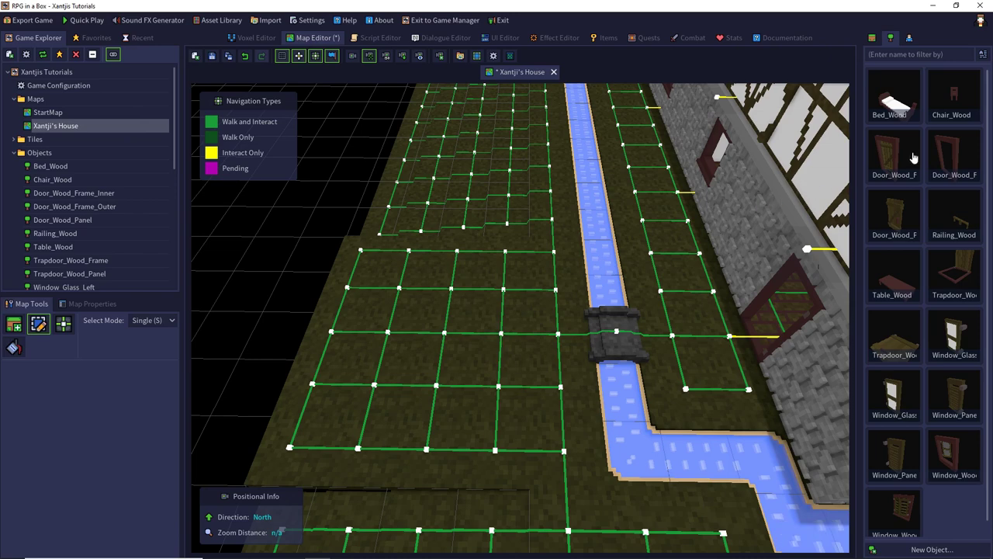
- Place a new Door_Wood_Frame_Inner at (-4, 0, 0) and open its model in the Voxel Editor
{"action": "left_click", "coordinate": [901, 155]}
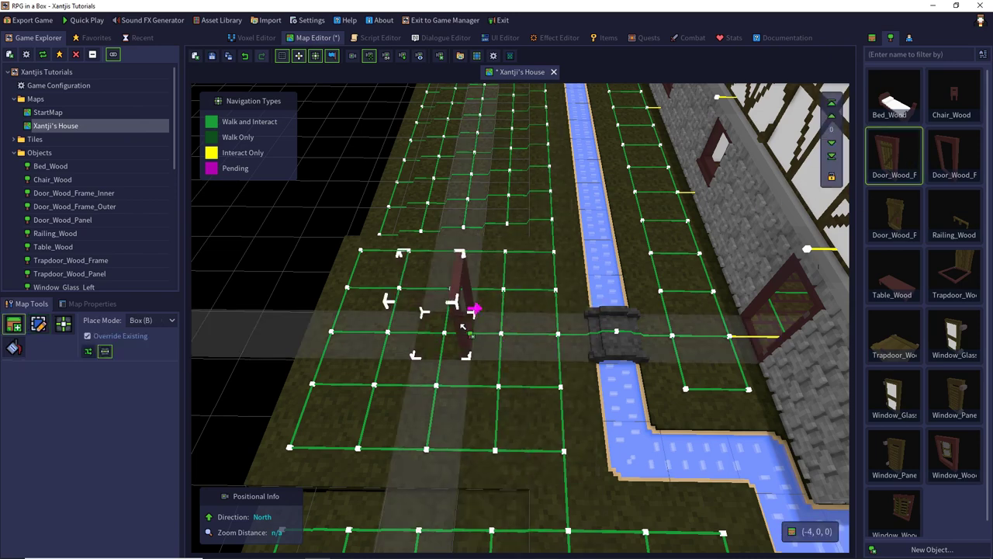
{"action": "left_click", "coordinate": [472, 310]}
{"action": "key", "text": "3"}
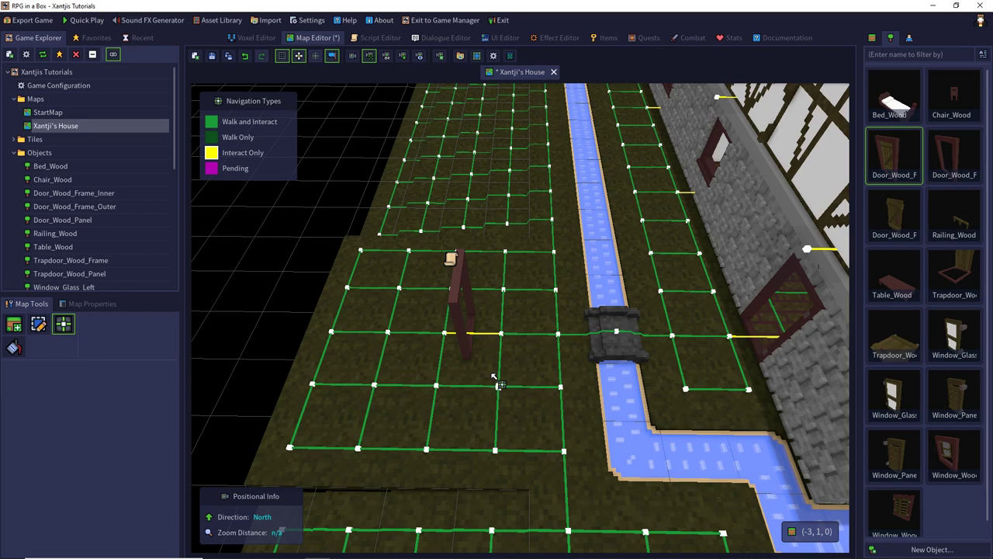
{"action": "double_click", "coordinate": [905, 151]}
- Delete the model's inverseDirection custom property in Model Properties
{"action": "right_click_drag", "start_coordinate": [710, 284], "coordinate": [600, 280]}
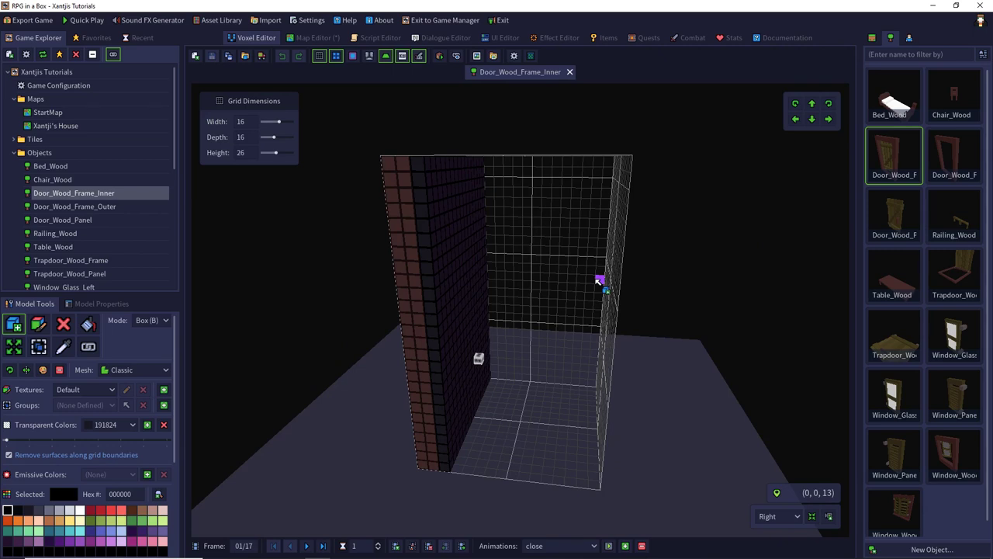
{"action": "left_click", "coordinate": [107, 305]}
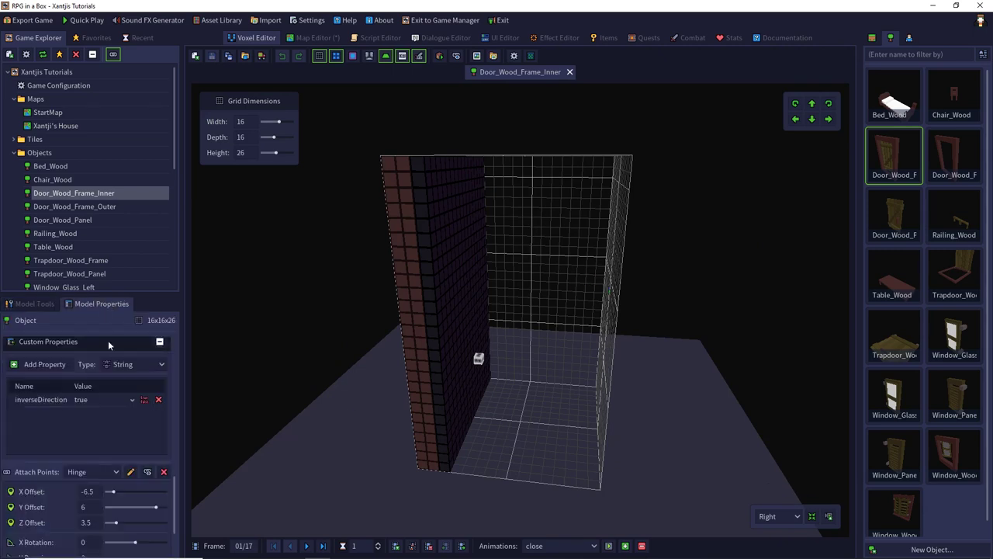
{"action": "left_click", "coordinate": [159, 398]}
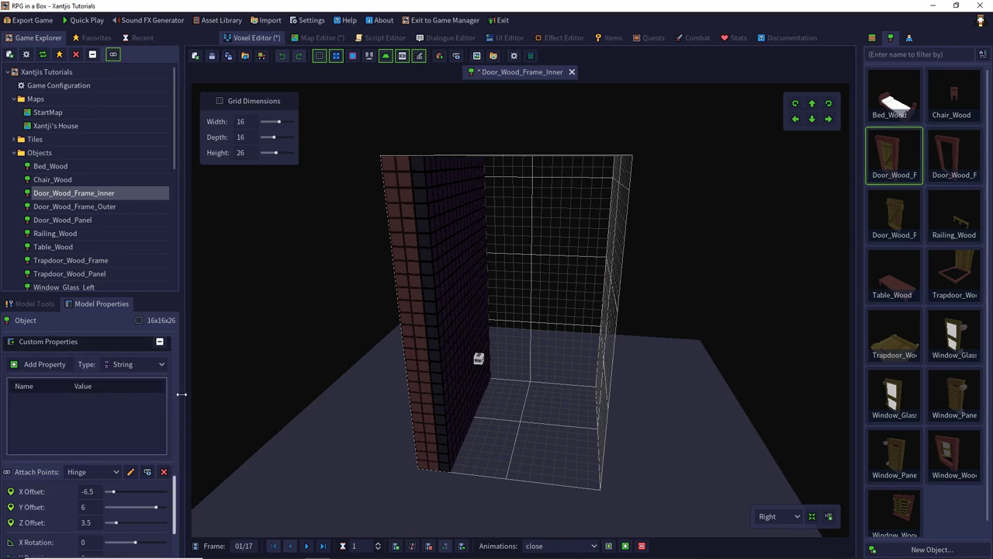
- Set the speed of the open and close animations to 1
{"action": "scroll", "coordinate": [124, 402], "scroll_direction": "down", "scroll_amount": 10}
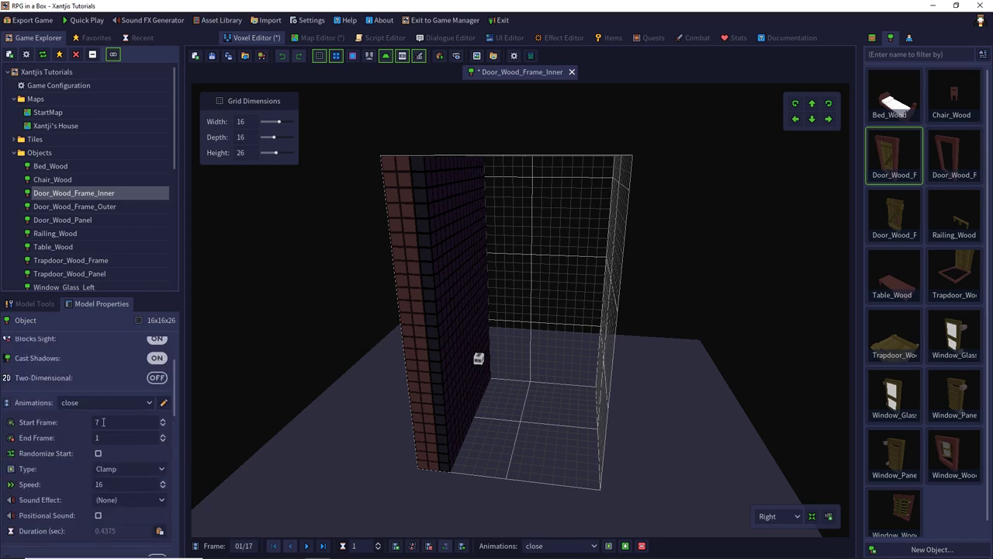
{"action": "left_click", "coordinate": [93, 402]}
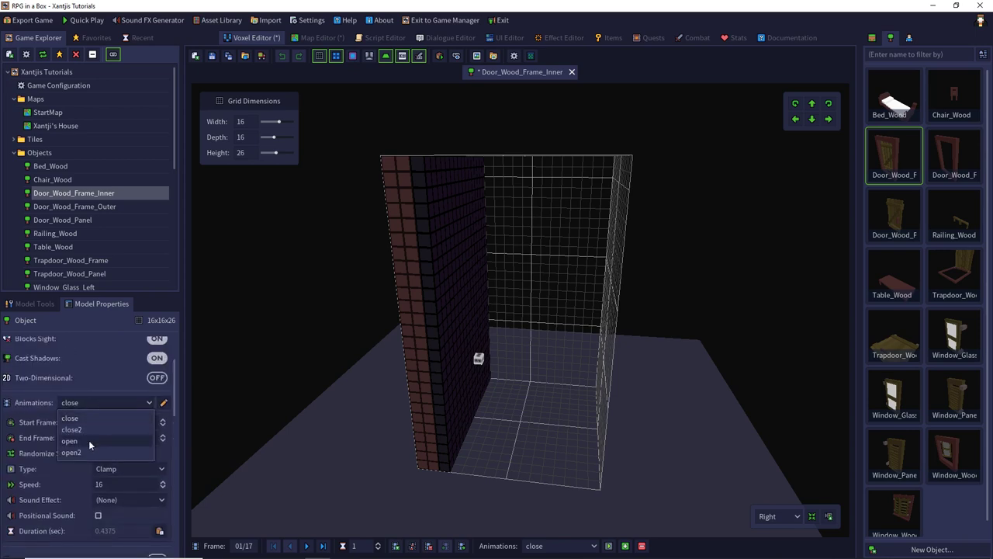
{"action": "left_click", "coordinate": [89, 440]}
{"action": "left_click", "coordinate": [100, 484]}
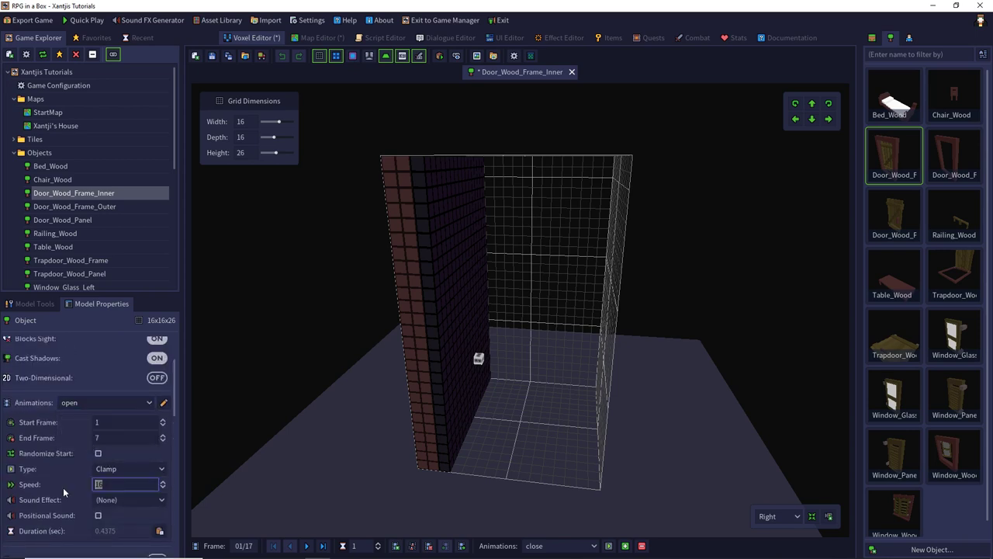
{"action": "type", "text": "1"}
{"action": "key", "text": "Return"}
{"action": "left_click", "coordinate": [92, 403]}
{"action": "left_click", "coordinate": [89, 418]}
{"action": "left_click", "coordinate": [102, 485]}
- Preview the open animation and watch the door swing open
{"action": "left_click", "coordinate": [593, 547]}
{"action": "left_click", "coordinate": [565, 537]}
{"action": "left_click", "coordinate": [608, 546]}
{"action": "right_click_drag", "start_coordinate": [626, 406], "coordinate": [656, 408]}
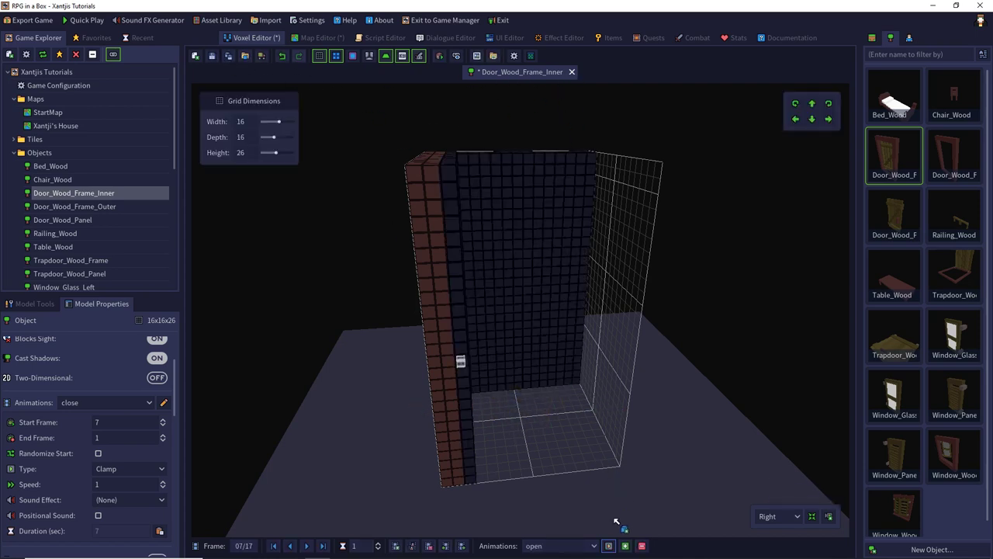
- Select the inner door frame on Xantji's House and delete its inverseDirection custom property
{"action": "left_click", "coordinate": [325, 36]}
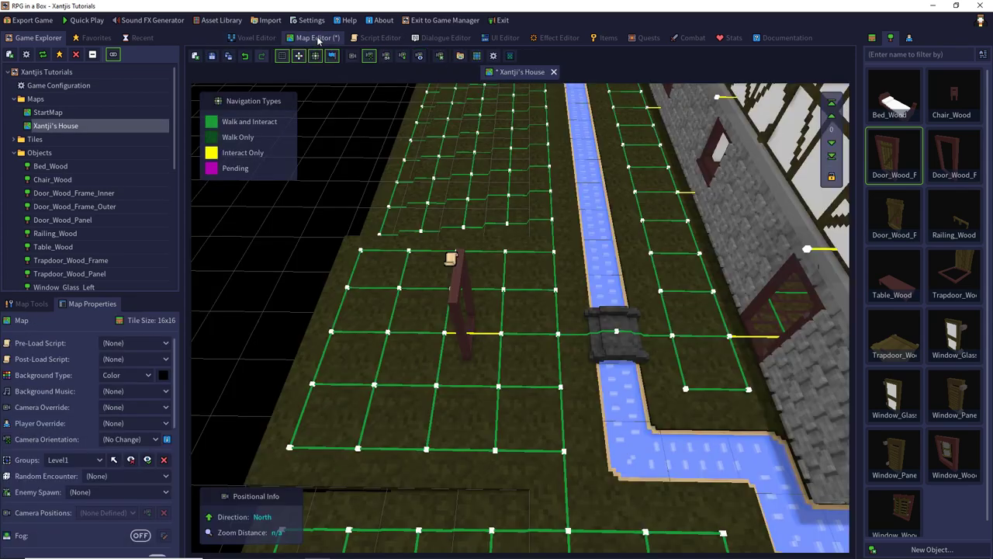
{"action": "left_click", "coordinate": [30, 303]}
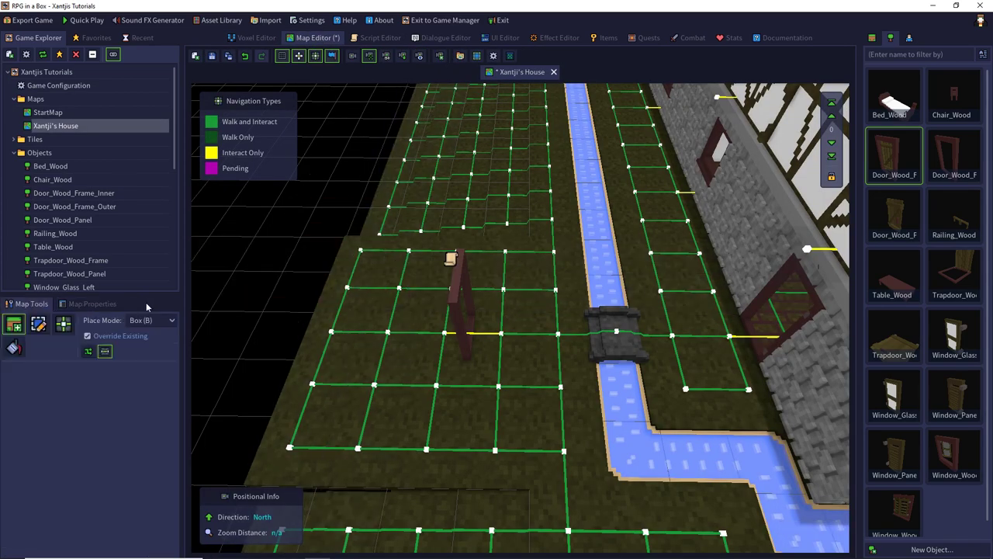
{"action": "left_click", "coordinate": [38, 323]}
{"action": "left_click", "coordinate": [458, 310]}
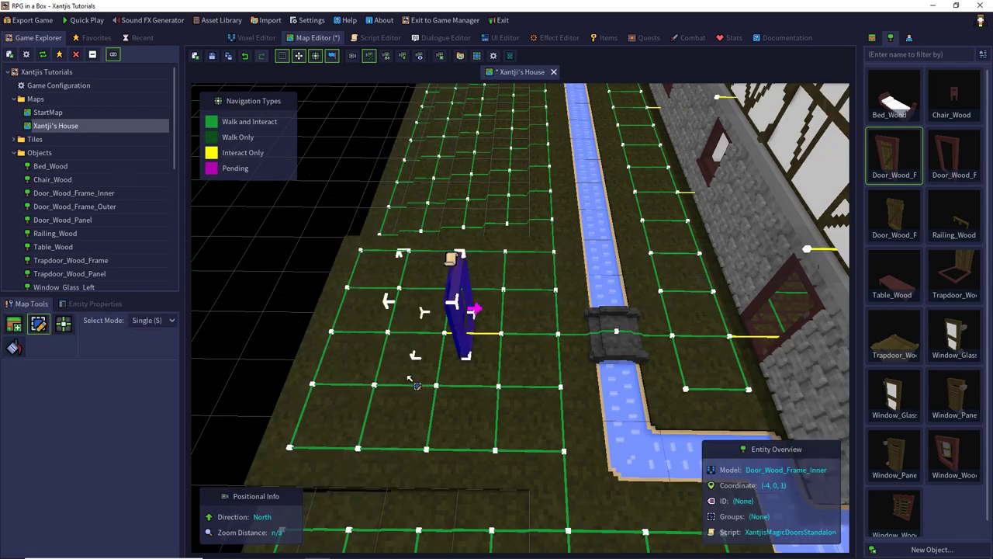
{"action": "left_click", "coordinate": [87, 304]}
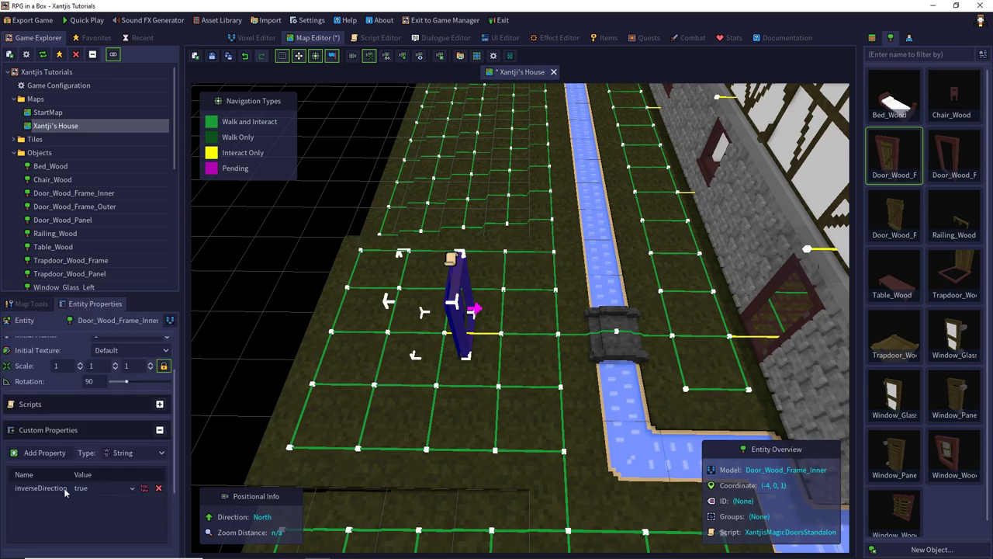
{"action": "left_click", "coordinate": [158, 489]}
- Add a number-type custom property named pendingTime with the value 5.5
{"action": "left_click", "coordinate": [29, 303]}
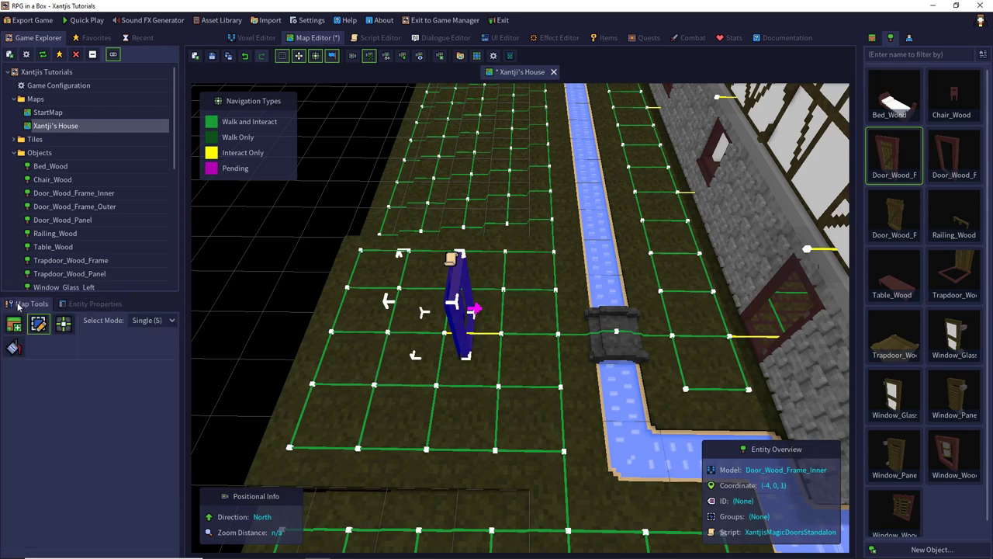
{"action": "left_click", "coordinate": [92, 305]}
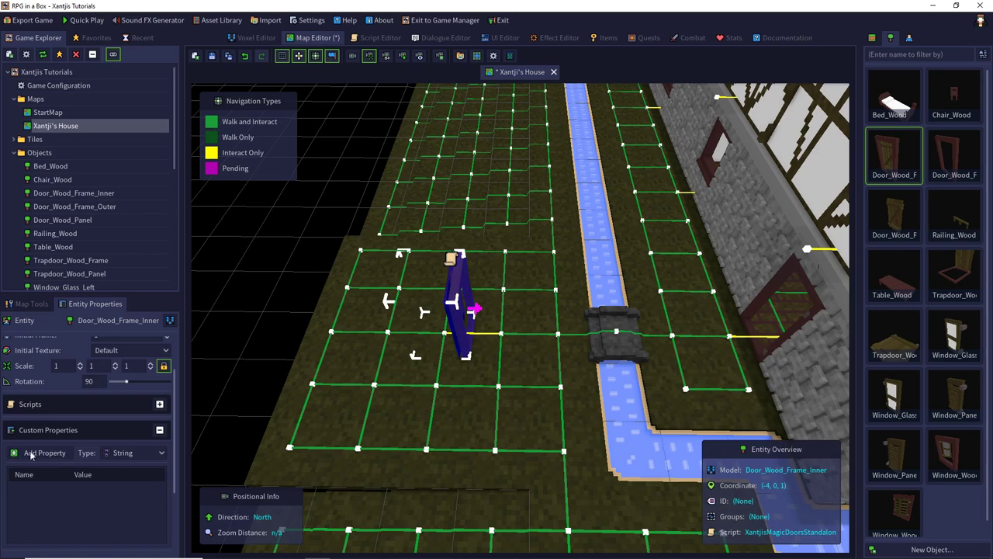
{"action": "left_click", "coordinate": [35, 452]}
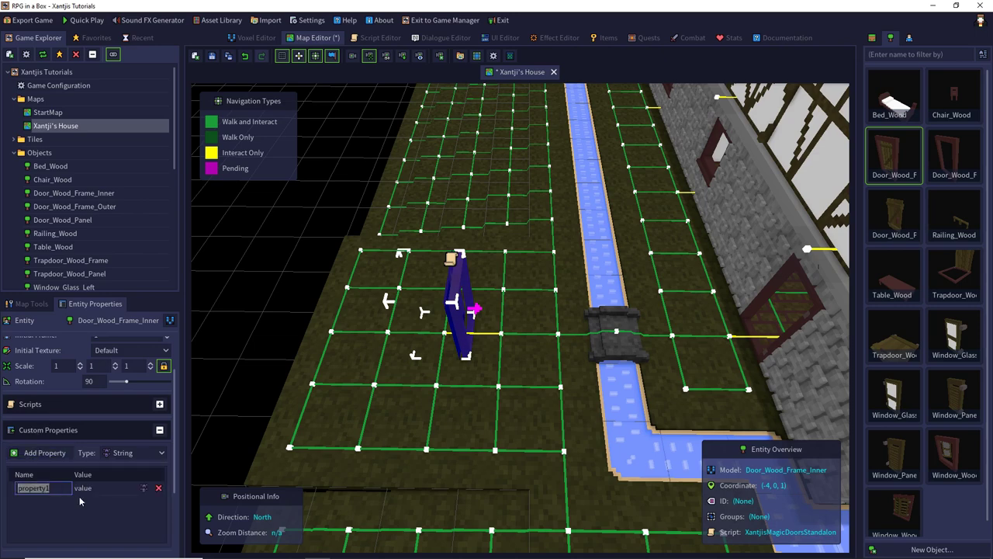
{"action": "type", "text": "pendingTime"}
{"action": "key", "text": "Return"}
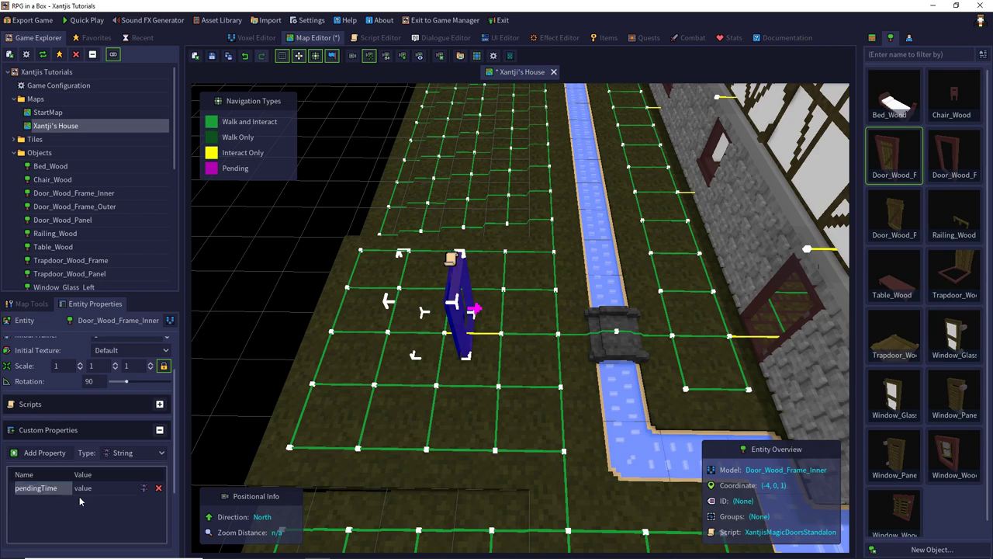
{"action": "left_click", "coordinate": [100, 489]}
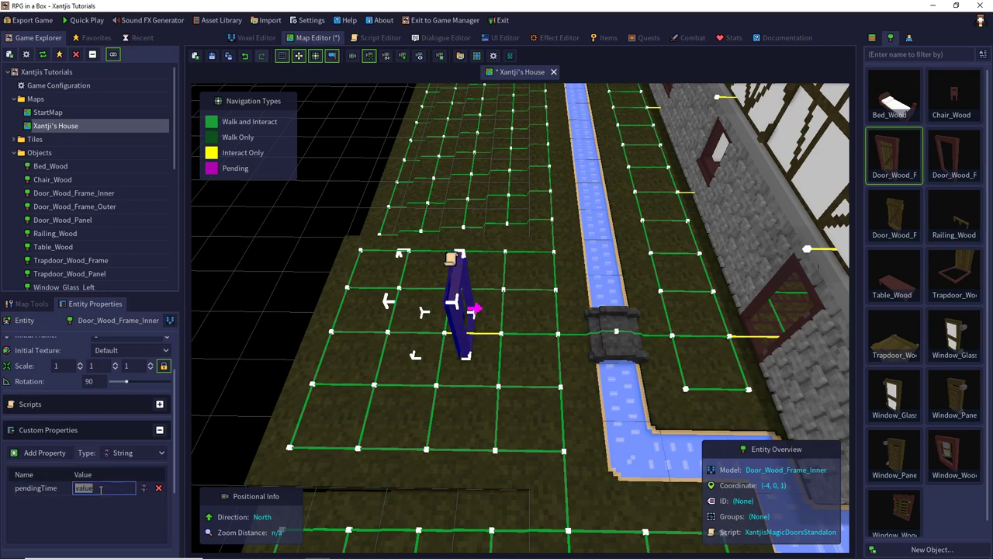
{"action": "left_click", "coordinate": [143, 489]}
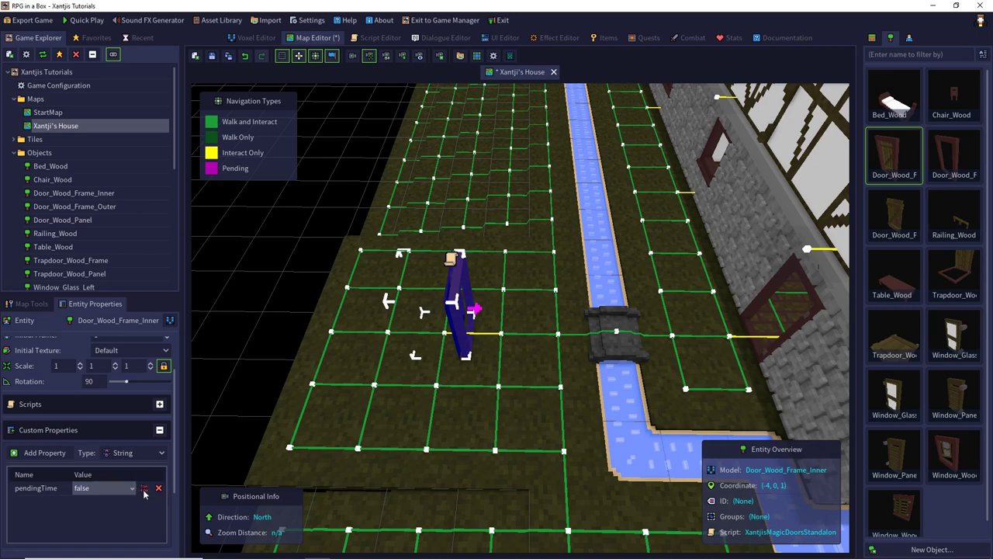
{"action": "left_click", "coordinate": [143, 489]}
{"action": "left_click", "coordinate": [102, 489]}
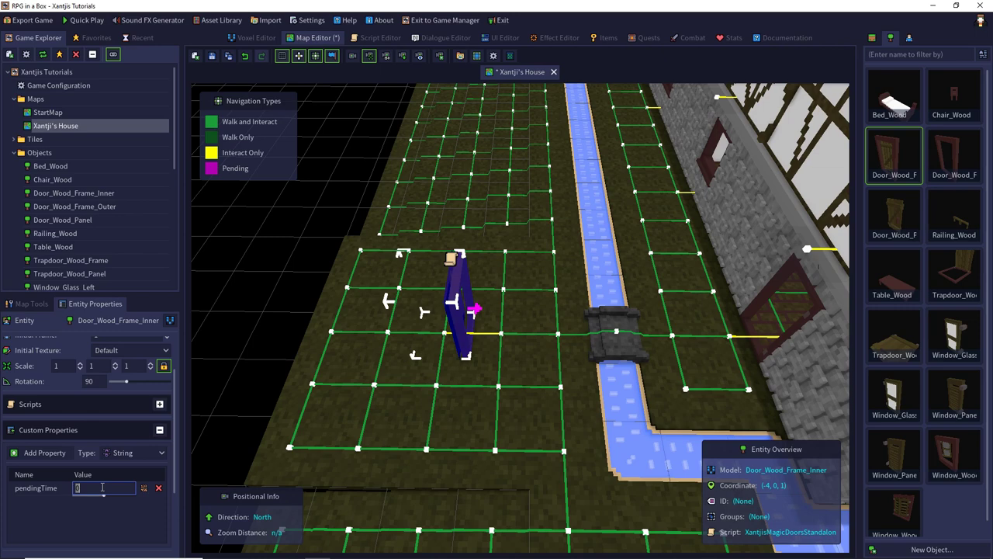
{"action": "type", "text": "5.5"}
{"action": "key", "text": "Return"}
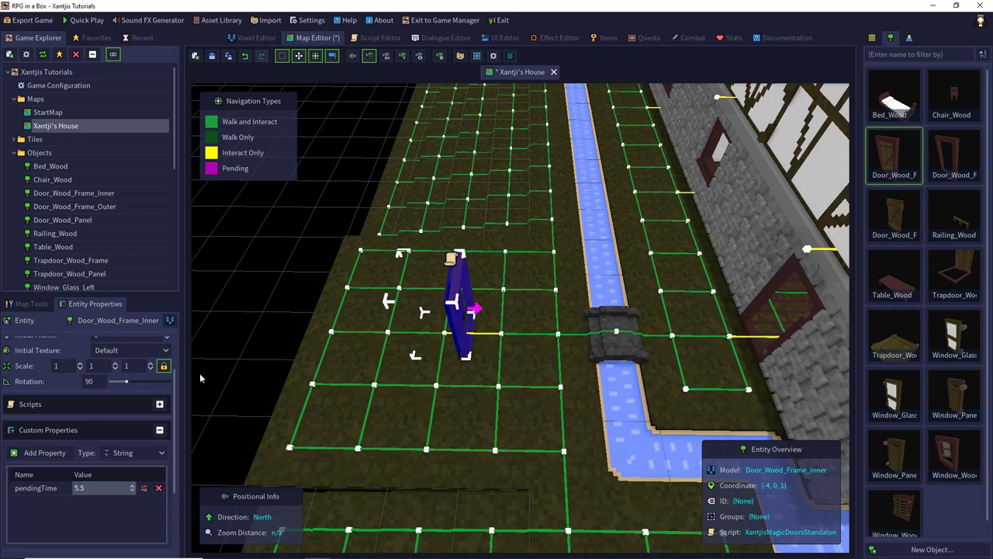
- Save and quick-play the map, enabling navigation path display with 'nav on' in the debug console
{"action": "left_click", "coordinate": [87, 22]}
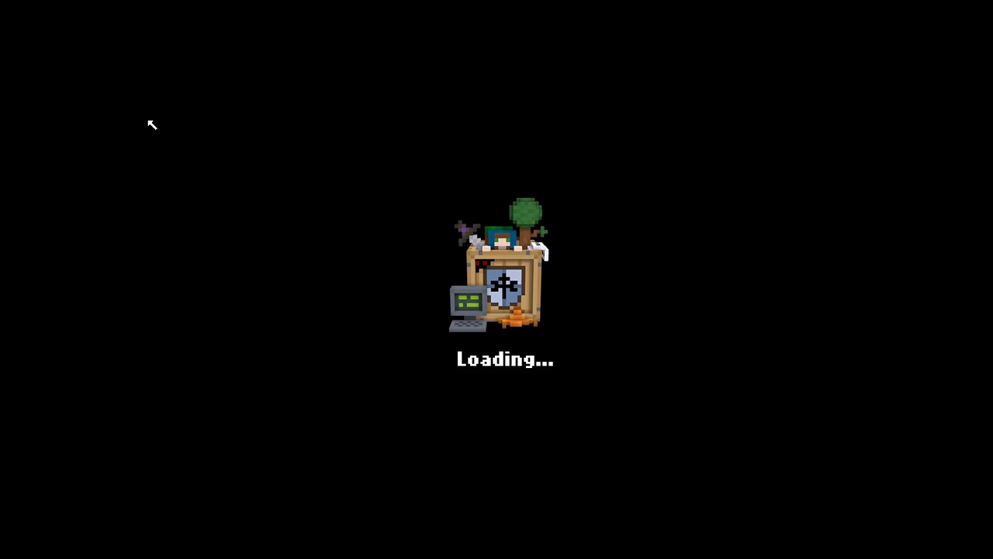
{"action": "key", "text": "grave"}
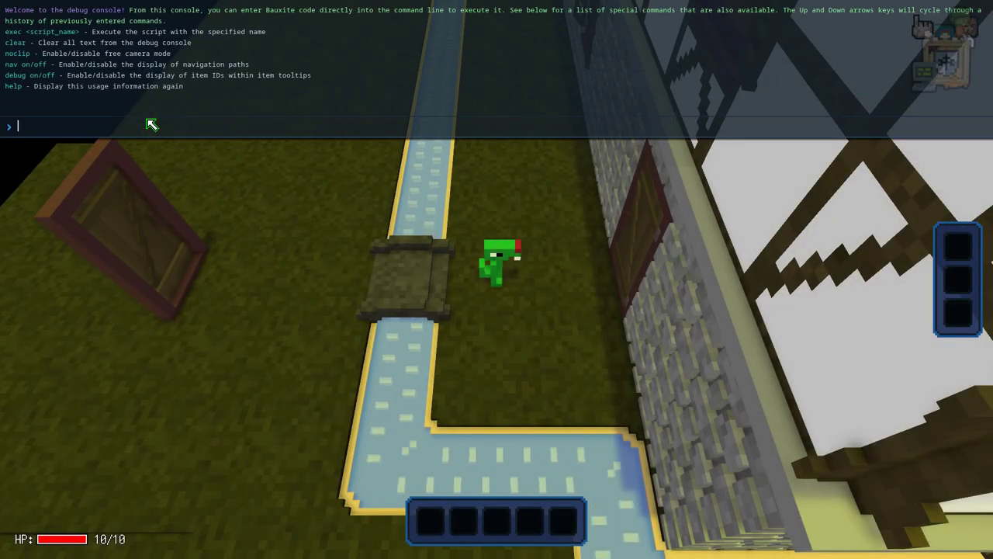
{"action": "type", "text": "nav on"}
{"action": "key", "text": "Return"}
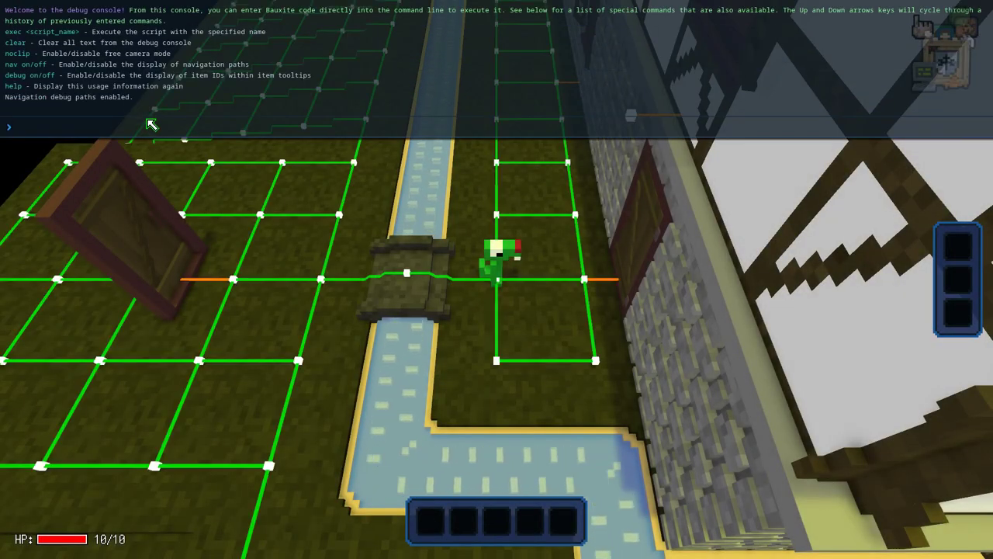
{"action": "key", "text": "grave"}
- Walk the character across the bridge to the inner door and swing it open and shut several times
{"action": "key", "text": "a"}
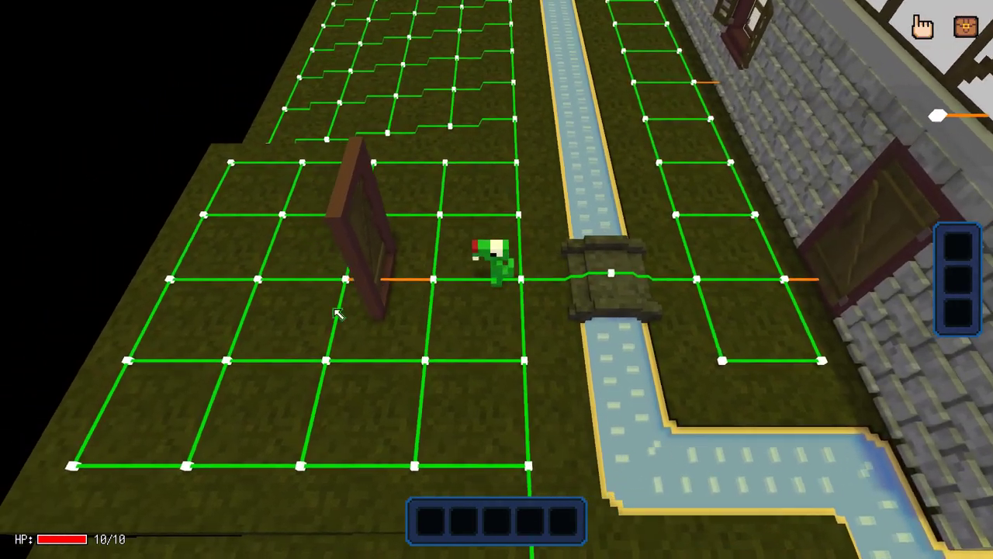
{"action": "middle_click_drag", "start_coordinate": [336, 313], "coordinate": [624, 199]}
{"action": "key", "text": "e"}
{"action": "key", "text": "e"}
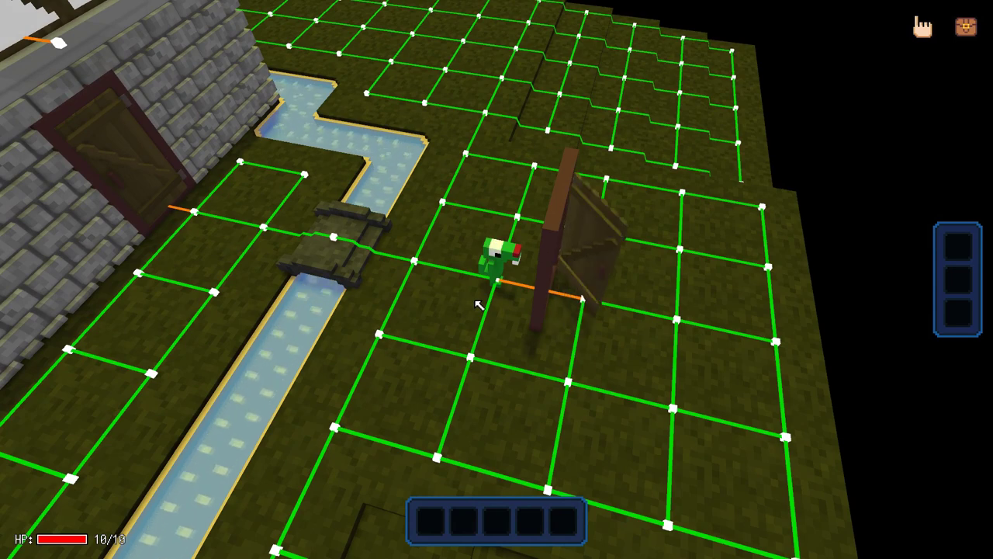
{"action": "key", "text": "e"}
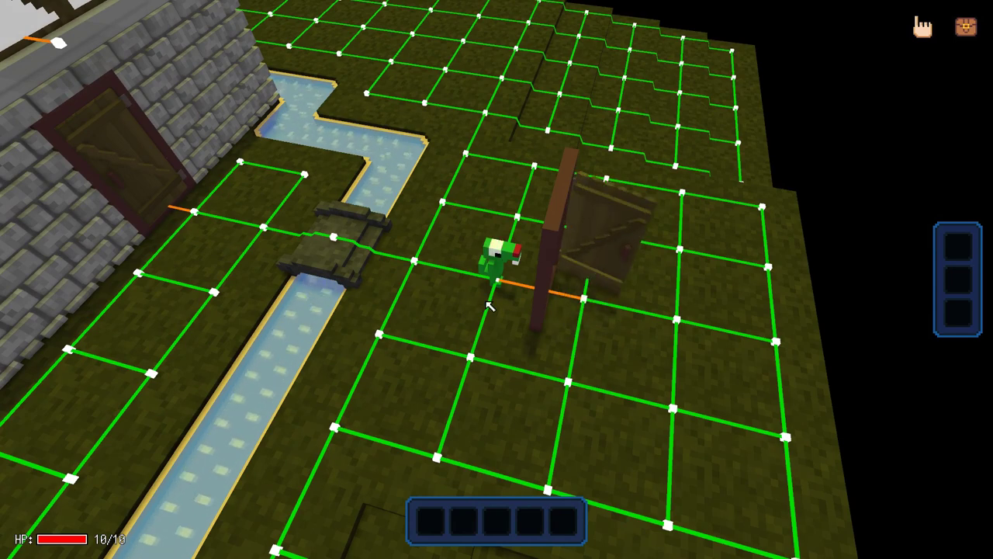
{"action": "key", "text": "a"}
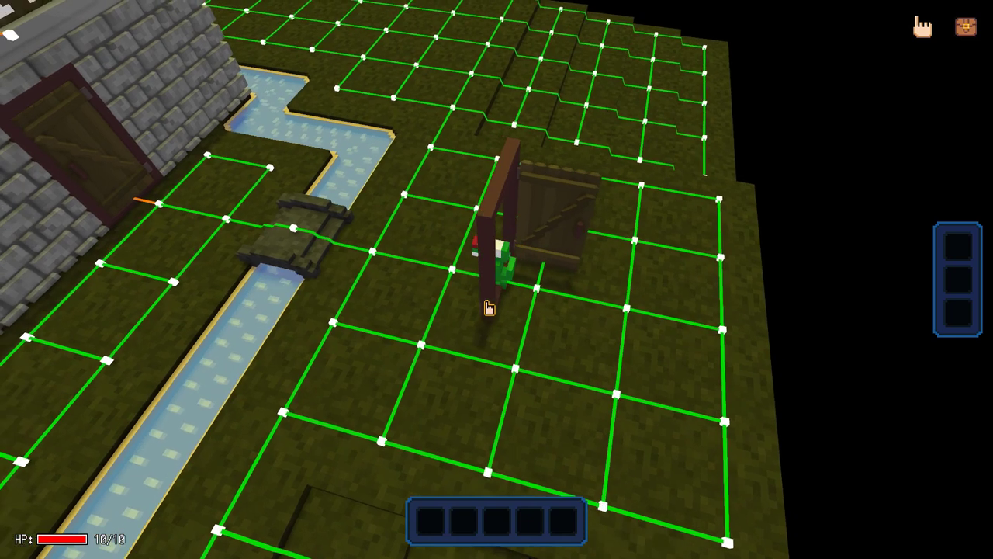
{"action": "key", "text": "a"}
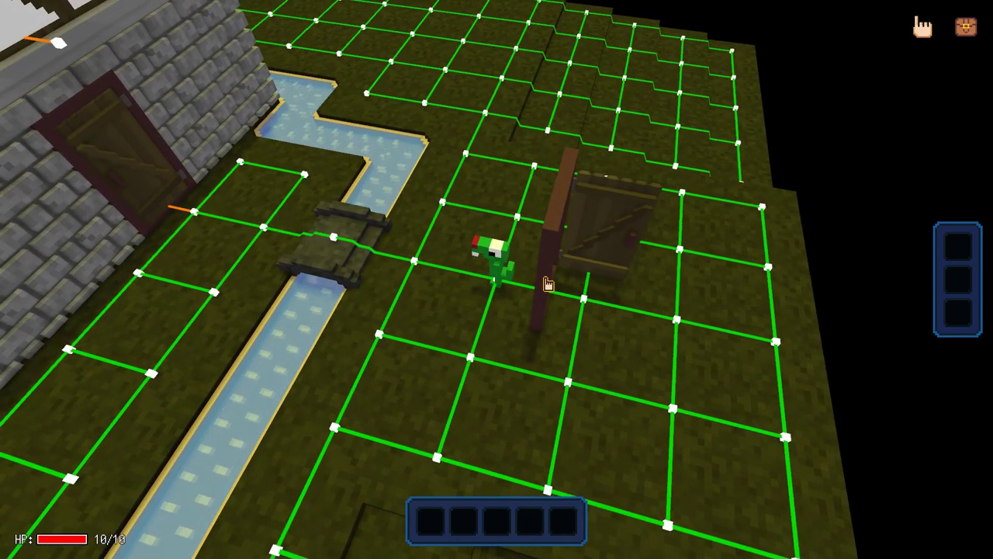
{"action": "left_click", "coordinate": [547, 284]}
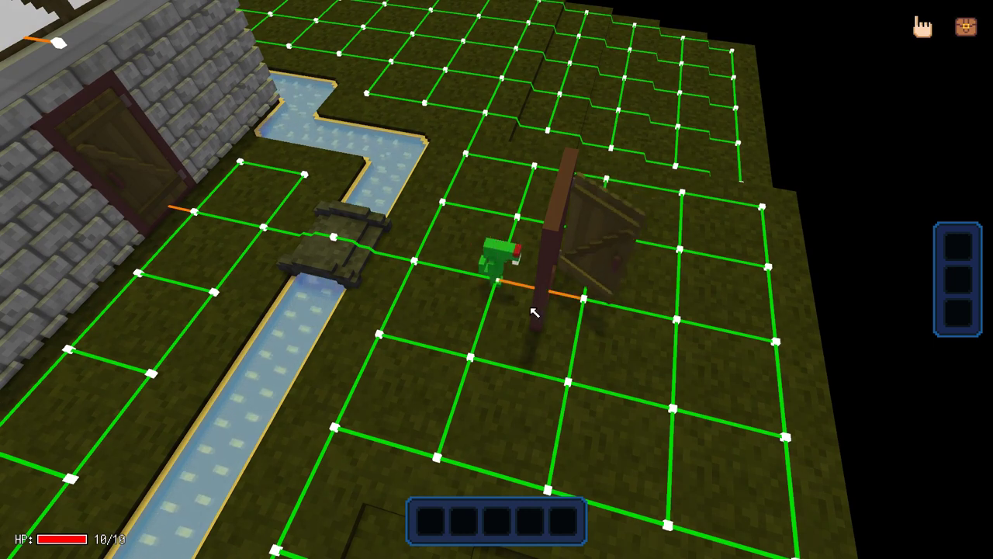
{"action": "left_click", "coordinate": [532, 266]}
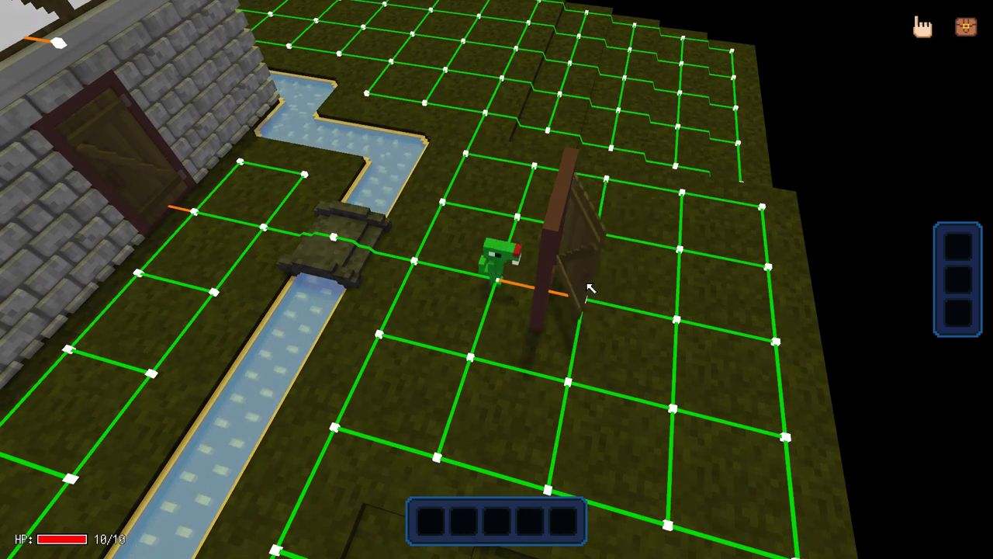
{"action": "left_click", "coordinate": [588, 301]}
{"action": "left_click", "coordinate": [587, 301]}
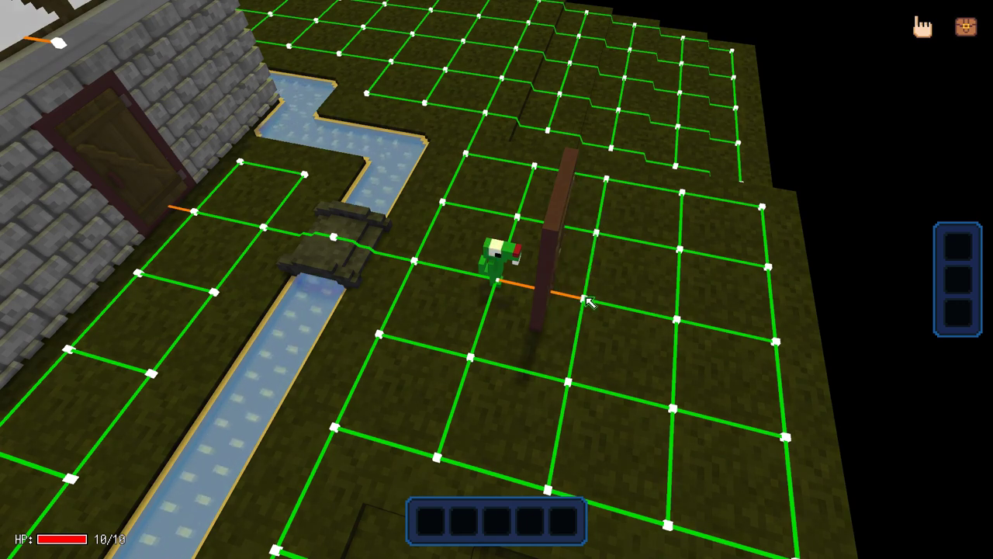
- Quit the play-test from the pause menu and return to the Map Editor
{"action": "key", "text": "Escape"}
{"action": "left_click", "coordinate": [78, 190]}
{"action": "left_click", "coordinate": [458, 306]}
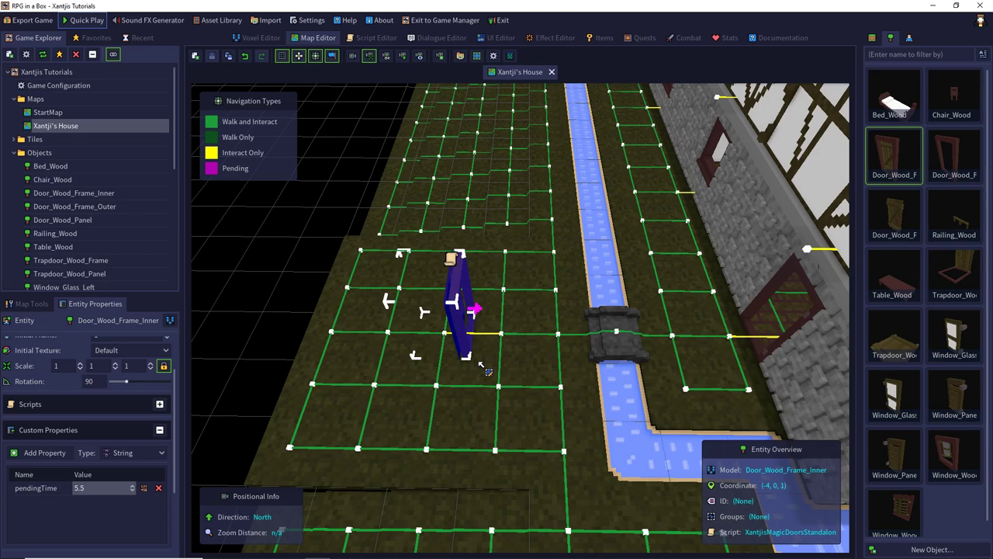
- Set the close animation speed of Door_Wood_Frame_Inner to 16
{"action": "double_click", "coordinate": [883, 142]}
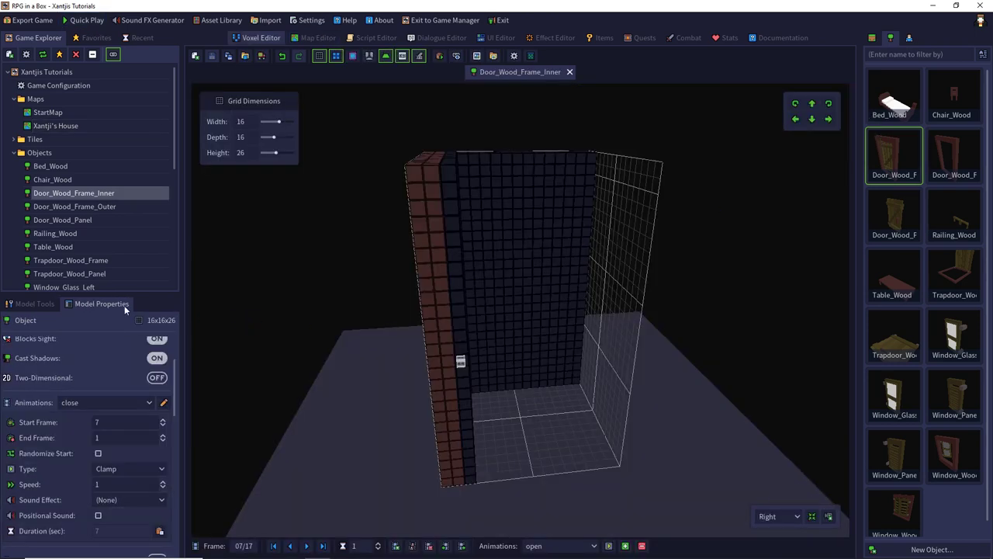
{"action": "left_click", "coordinate": [96, 437]}
{"action": "left_click", "coordinate": [98, 485]}
{"action": "type", "text": "16"}
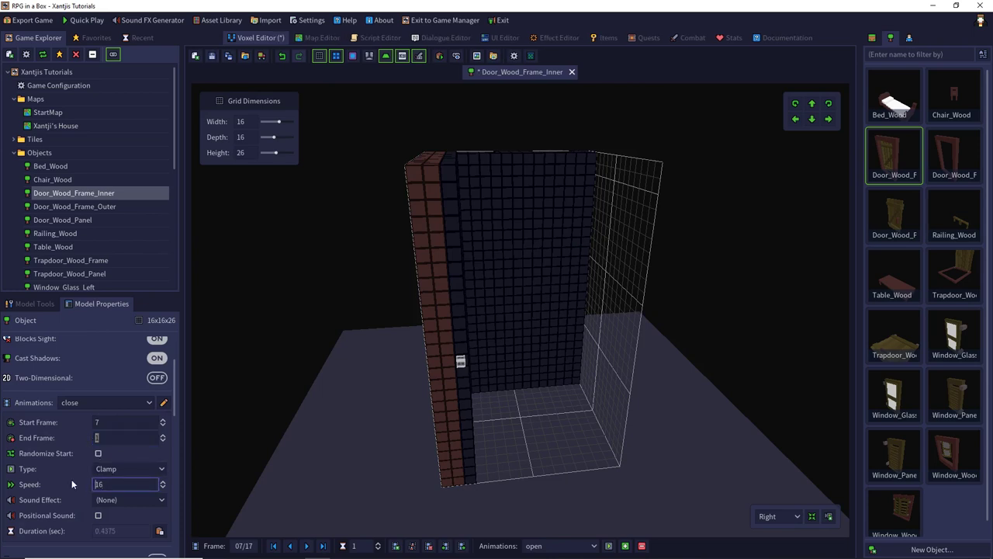
- Set the open animation speed to 16, save the model, and go back to Xantji's House
{"action": "left_click", "coordinate": [96, 398]}
{"action": "left_click", "coordinate": [76, 439]}
{"action": "type", "text": "16"}
{"action": "left_click", "coordinate": [211, 55]}
{"action": "left_click", "coordinate": [314, 37]}
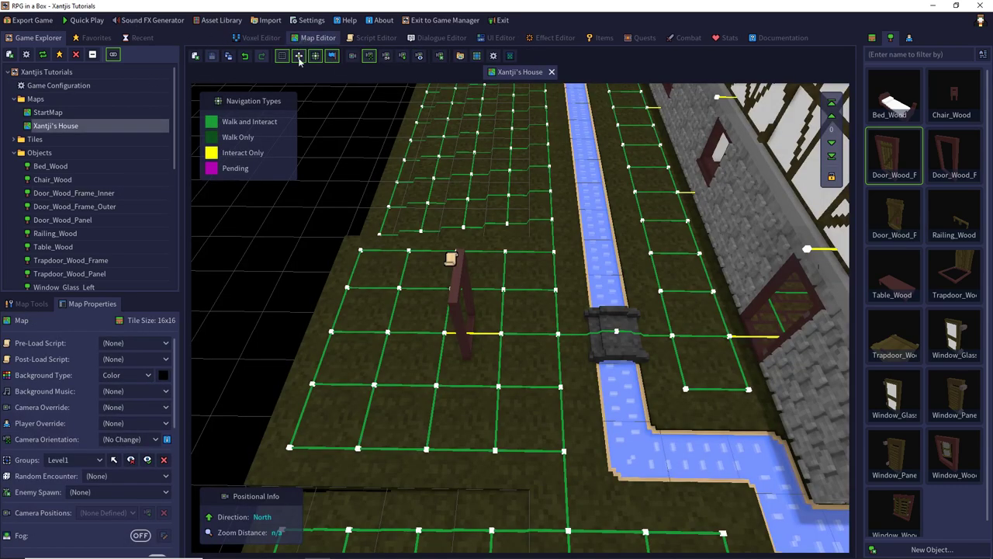
- Select the inner door frame on the map and delete its pendingTime custom property
{"action": "left_click", "coordinate": [35, 303]}
{"action": "left_click", "coordinate": [38, 324]}
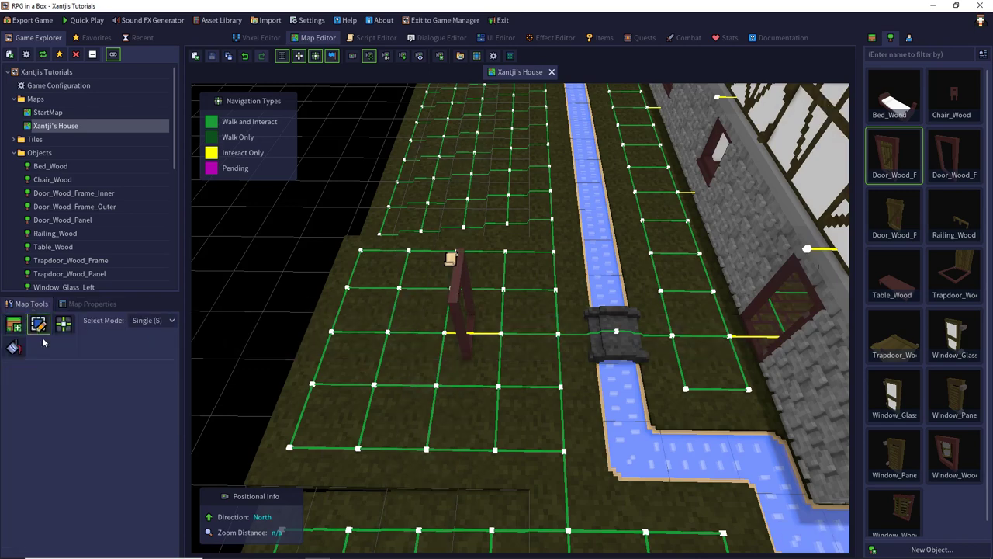
{"action": "left_click", "coordinate": [465, 335]}
{"action": "left_click", "coordinate": [76, 306]}
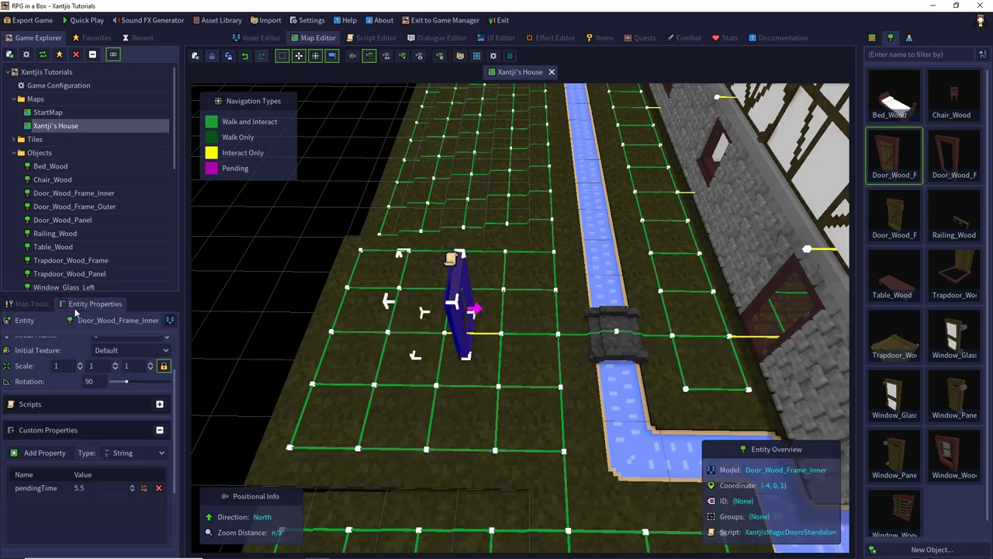
{"action": "left_click", "coordinate": [160, 488]}
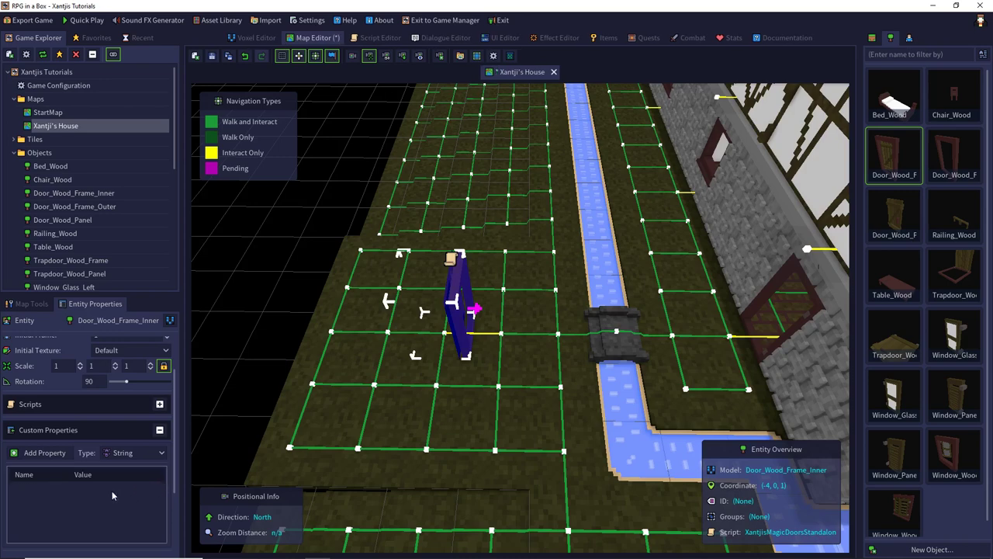
- Add an openTime custom property of 10, save the map, and start a quick play test
{"action": "left_click", "coordinate": [44, 452]}
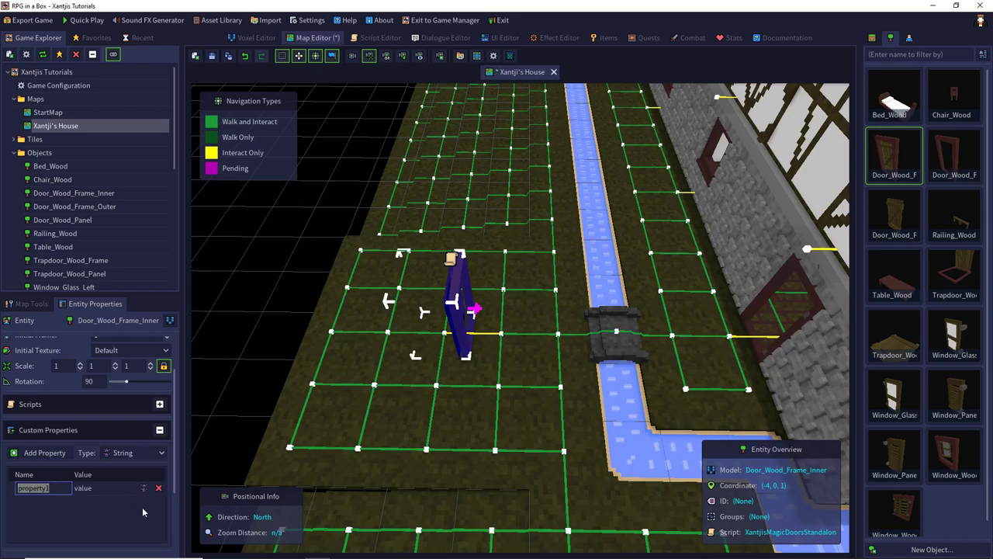
{"action": "type", "text": "openTime"}
{"action": "left_click", "coordinate": [144, 489]}
{"action": "left_click", "coordinate": [110, 490]}
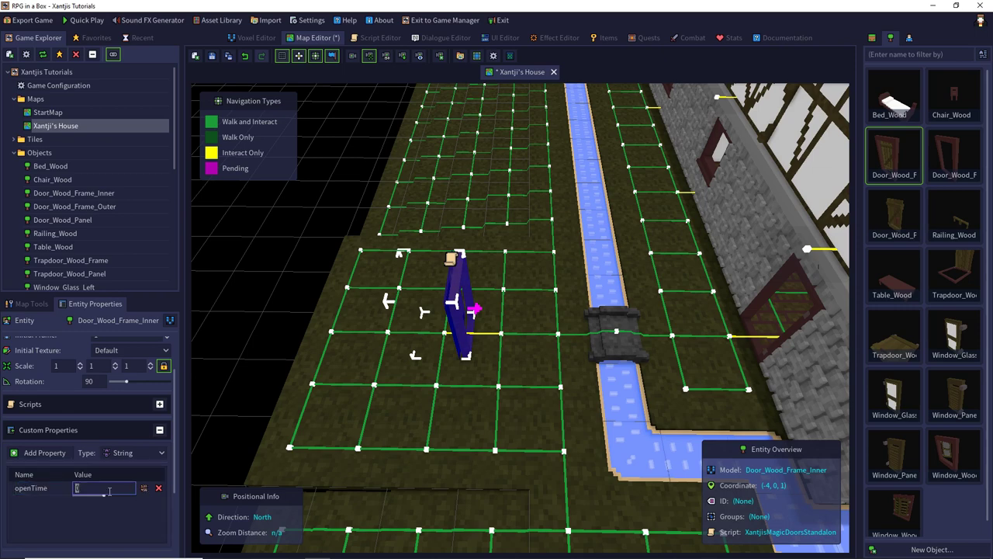
{"action": "key", "text": "Return"}
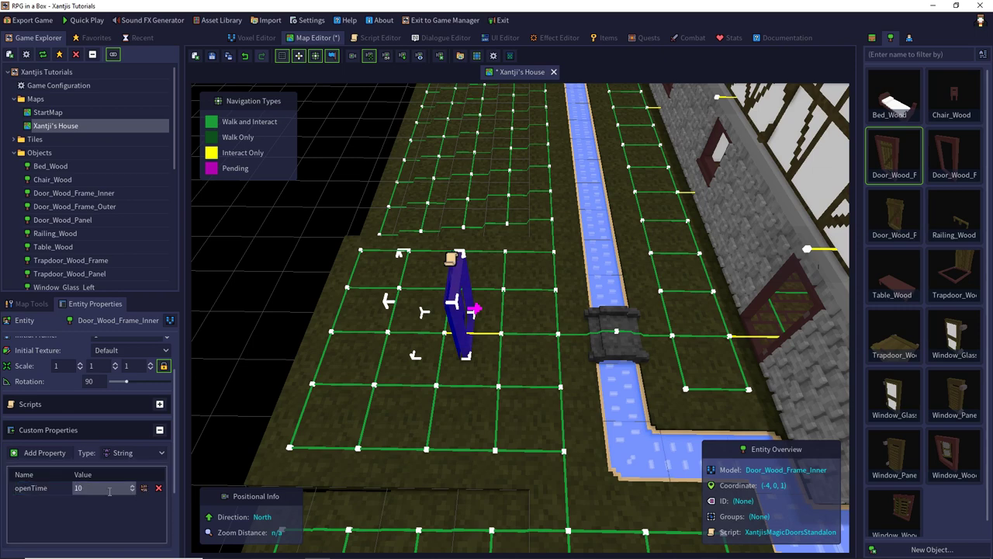
{"action": "left_click", "coordinate": [211, 55]}
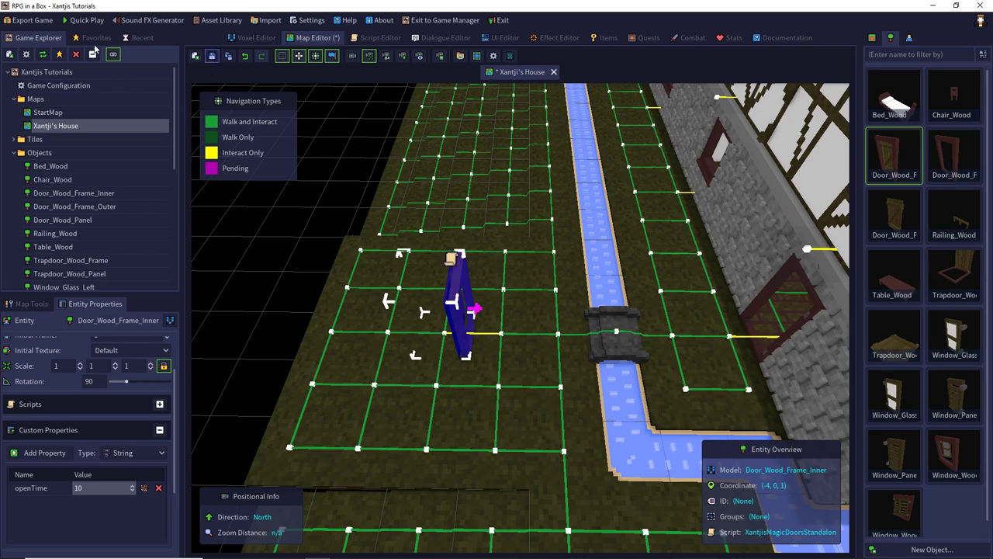
{"action": "left_click", "coordinate": [87, 20]}
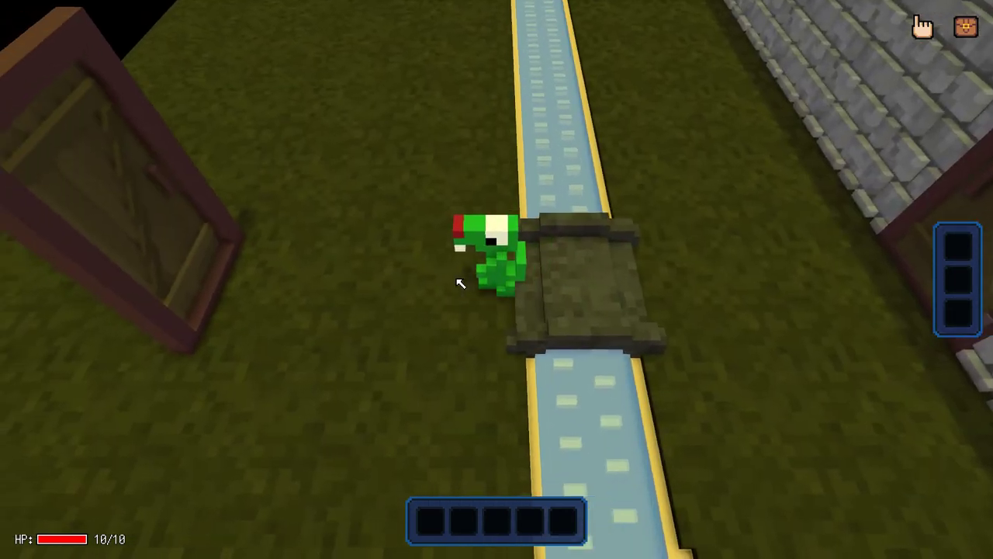
- Walk the character right onto the bridge and back left, then quit the game to the Map Editor
{"action": "key", "text": "d"}
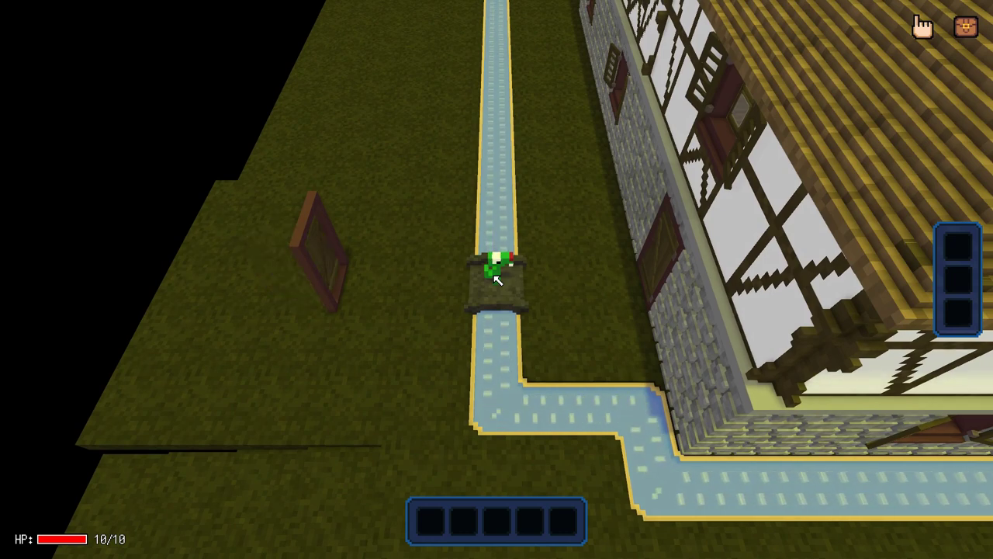
{"action": "key", "text": "a"}
{"action": "key", "text": "a"}
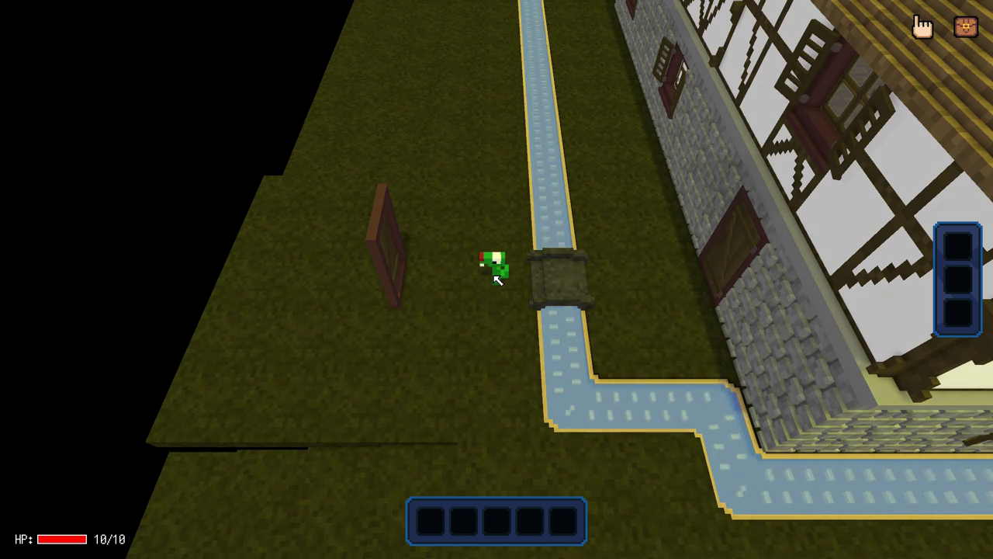
{"action": "key", "text": "Escape"}
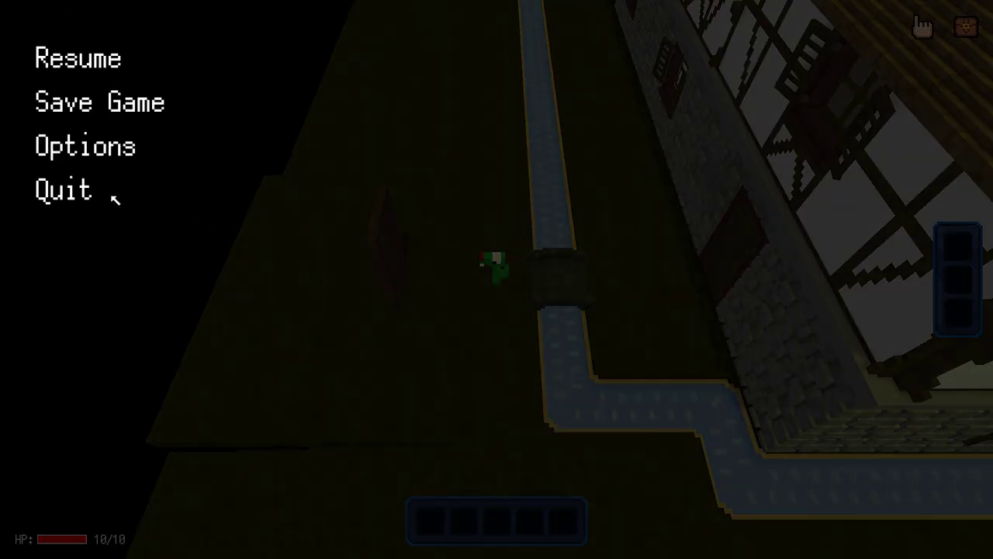
{"action": "left_click", "coordinate": [78, 191]}
{"action": "left_click", "coordinate": [465, 313]}
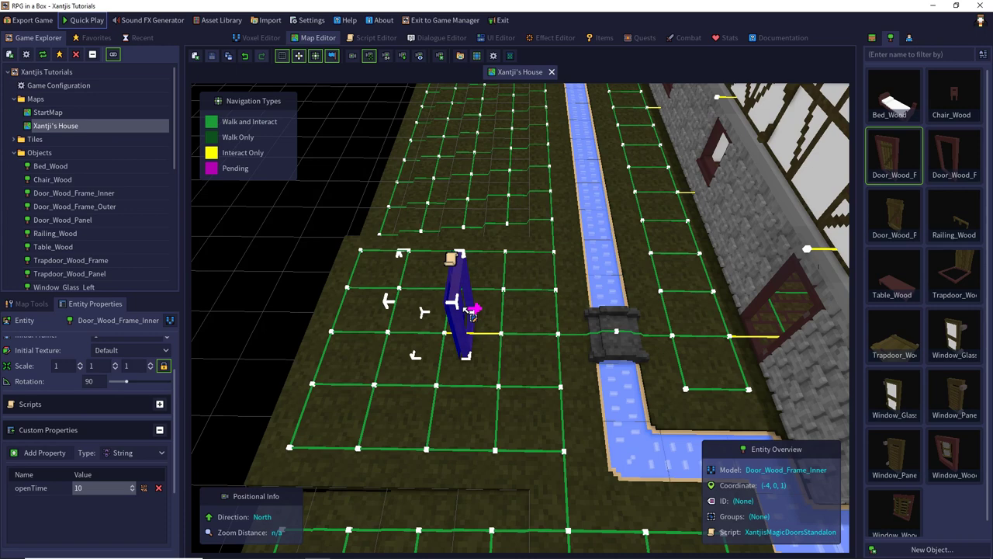
- Delete openTime and add custom properties named openAnimationOverride and closeAnimationOverride
{"action": "left_click", "coordinate": [159, 488]}
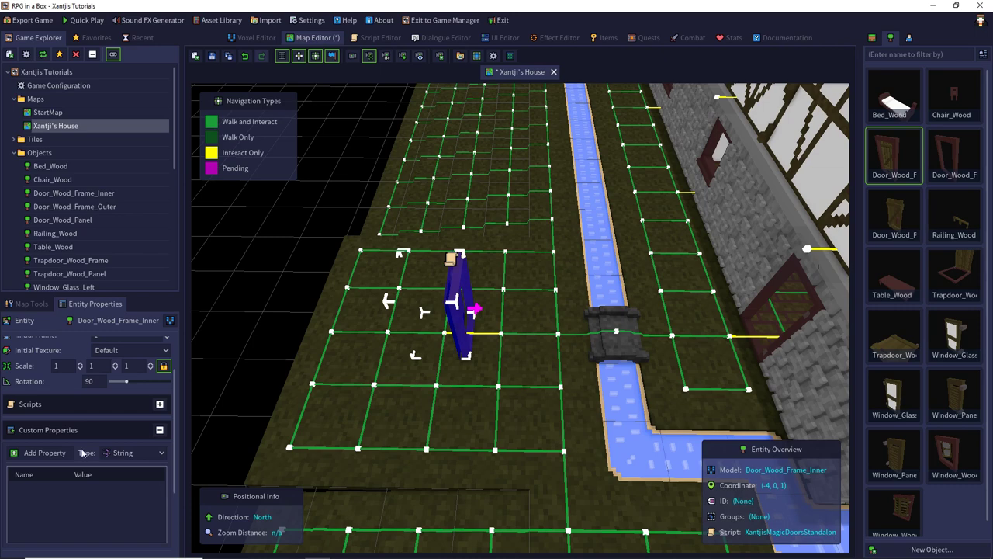
{"action": "left_click", "coordinate": [37, 452]}
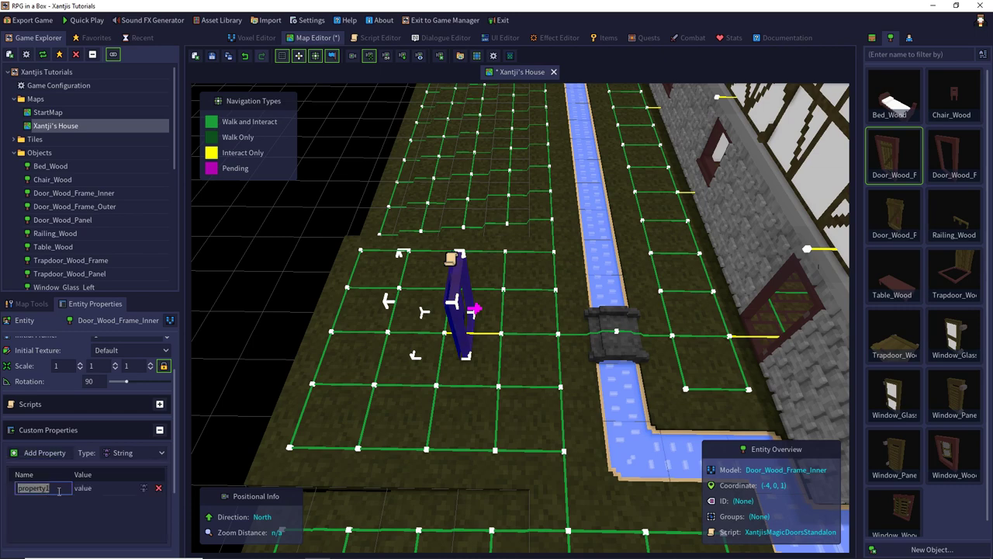
{"action": "type", "text": "openAni"}
{"action": "type", "text": "mationOb"}
{"action": "key", "text": "BackSpace"}
{"action": "type", "text": "verride"}
{"action": "key", "text": "Return"}
{"action": "left_click", "coordinate": [45, 452]}
{"action": "type", "text": "clos"}
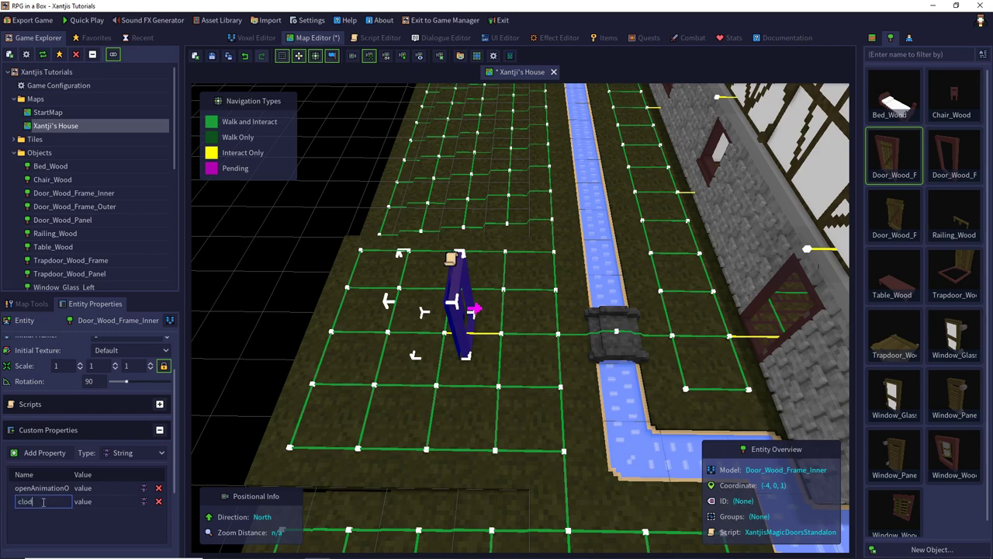
{"action": "type", "text": "eAnimation"}
{"action": "type", "text": "Override"}
{"action": "key", "text": "Return"}
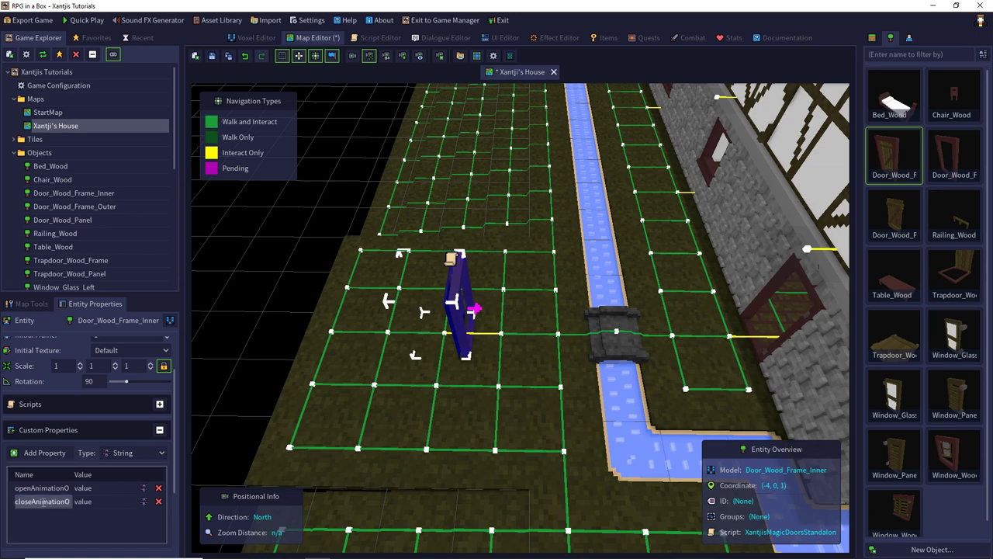
- Set the overrides to open2 and close2, then save the map and start a play test
{"action": "double_click", "coordinate": [79, 488]}
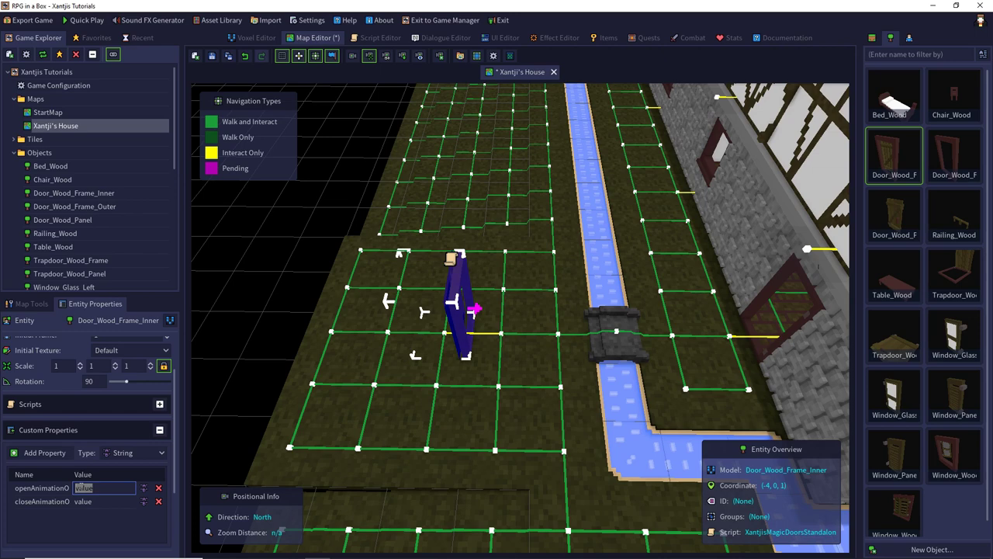
{"action": "type", "text": "open2"}
{"action": "double_click", "coordinate": [86, 501]}
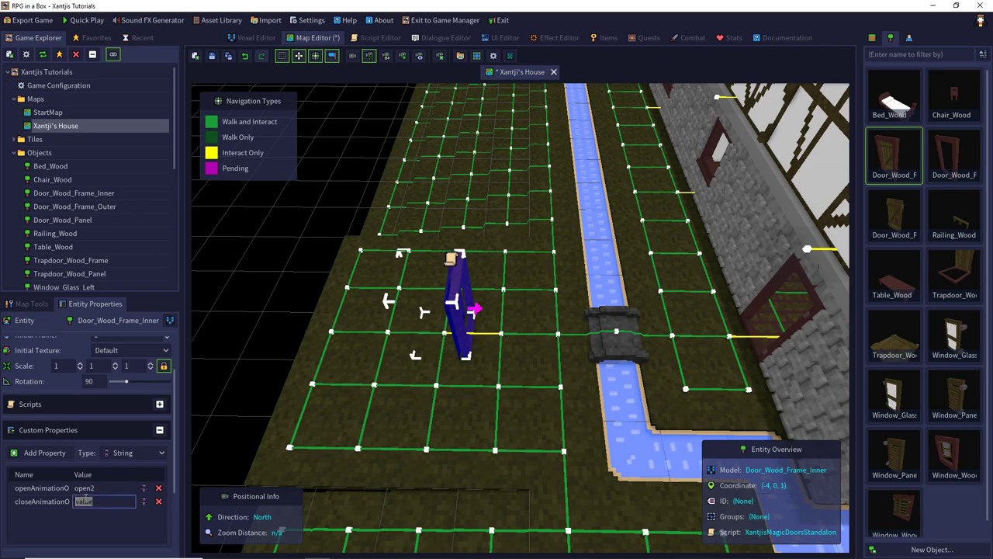
{"action": "type", "text": "close2"}
{"action": "key", "text": "Return"}
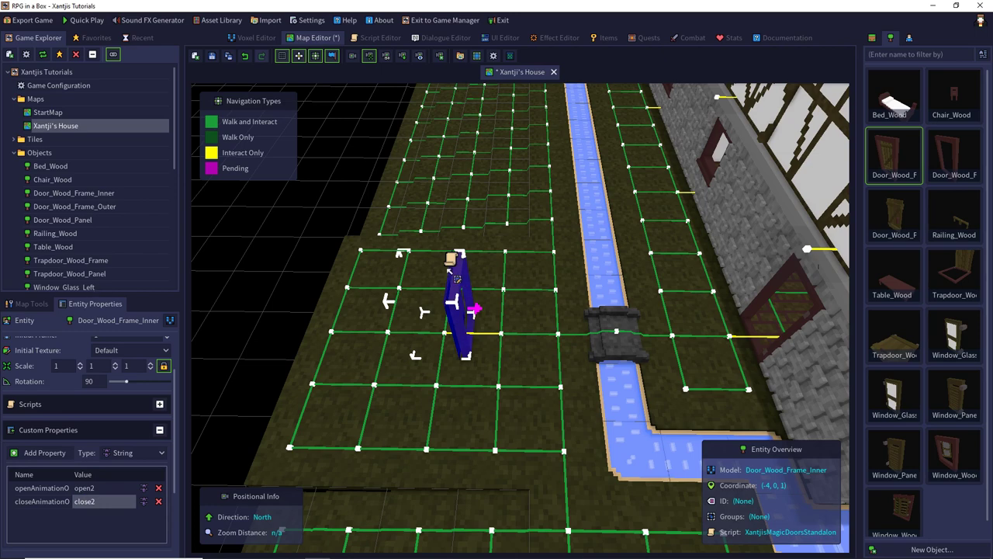
{"action": "left_click", "coordinate": [214, 58]}
{"action": "key", "text": "ctrl+s"}
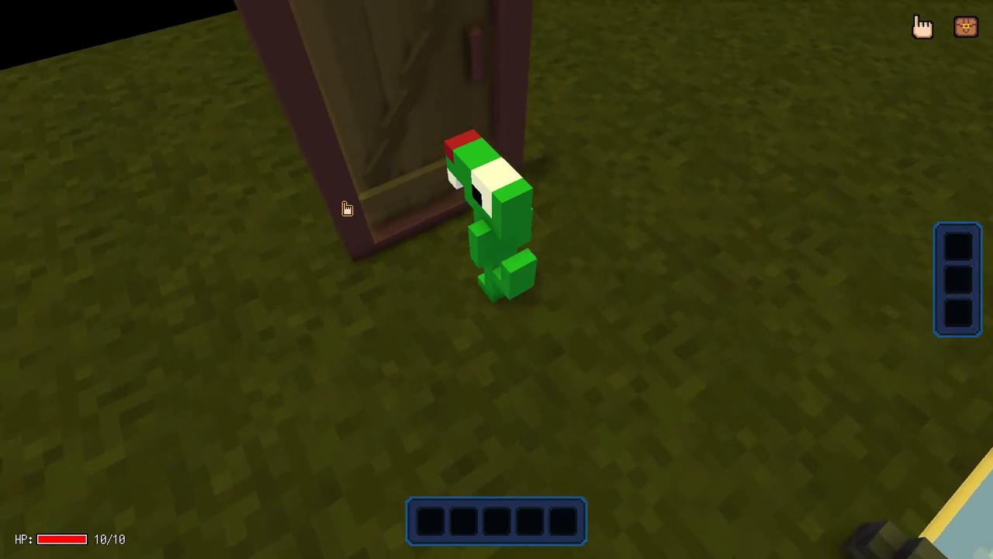
- Click the door four times to open and close it, then quit back to the Map Editor
{"action": "left_click", "coordinate": [346, 203]}
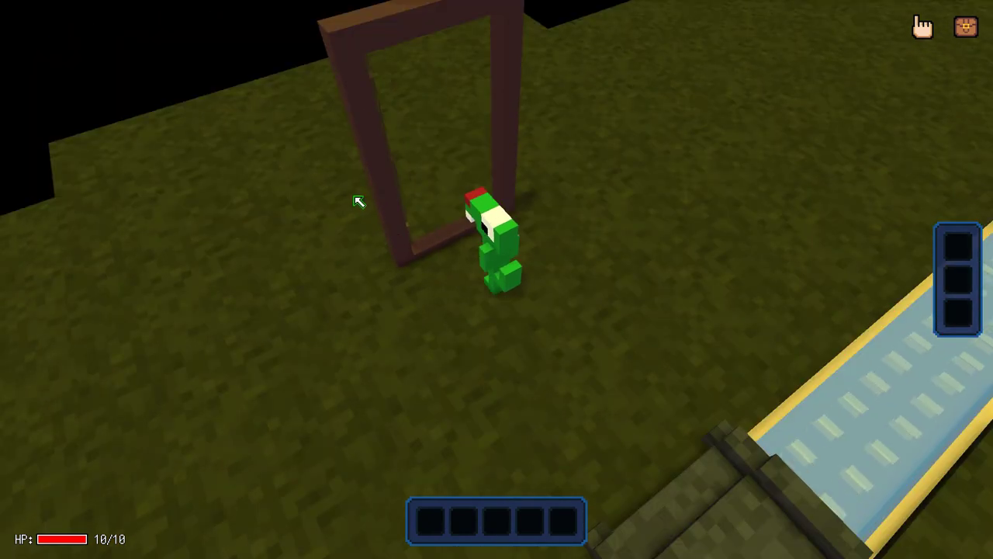
{"action": "left_click", "coordinate": [382, 180]}
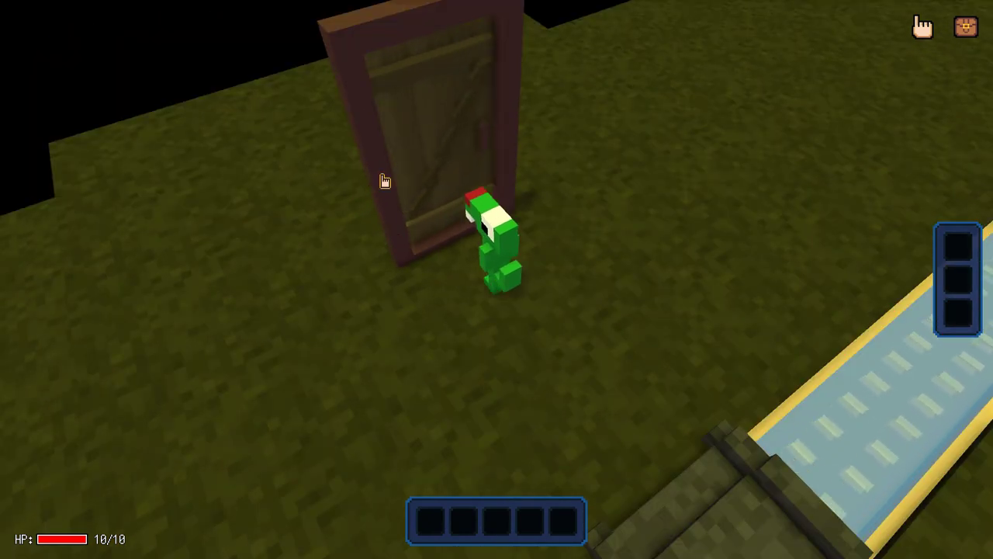
{"action": "left_click", "coordinate": [383, 179]}
{"action": "left_click", "coordinate": [383, 179]}
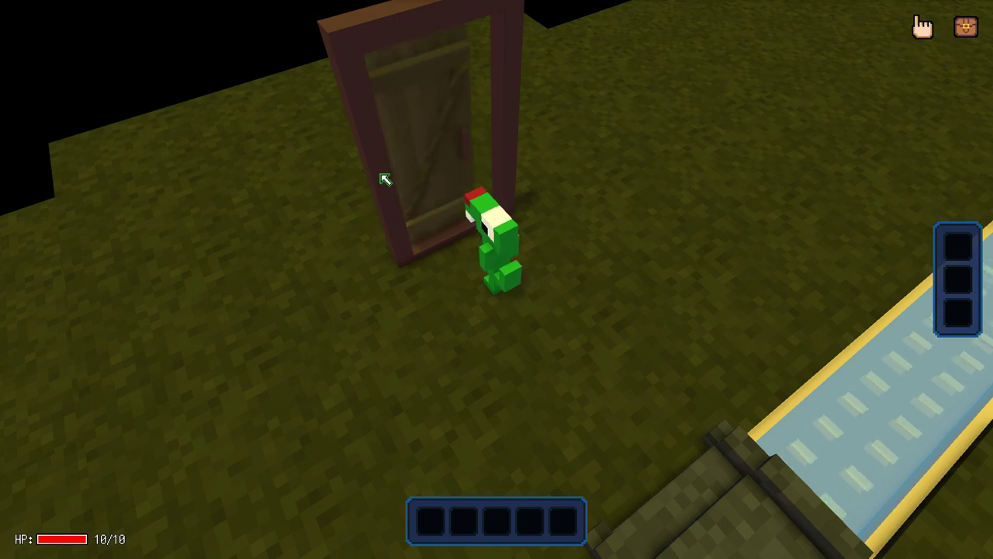
{"action": "key", "text": "Escape"}
{"action": "left_click", "coordinate": [101, 194]}
{"action": "left_click", "coordinate": [430, 298]}
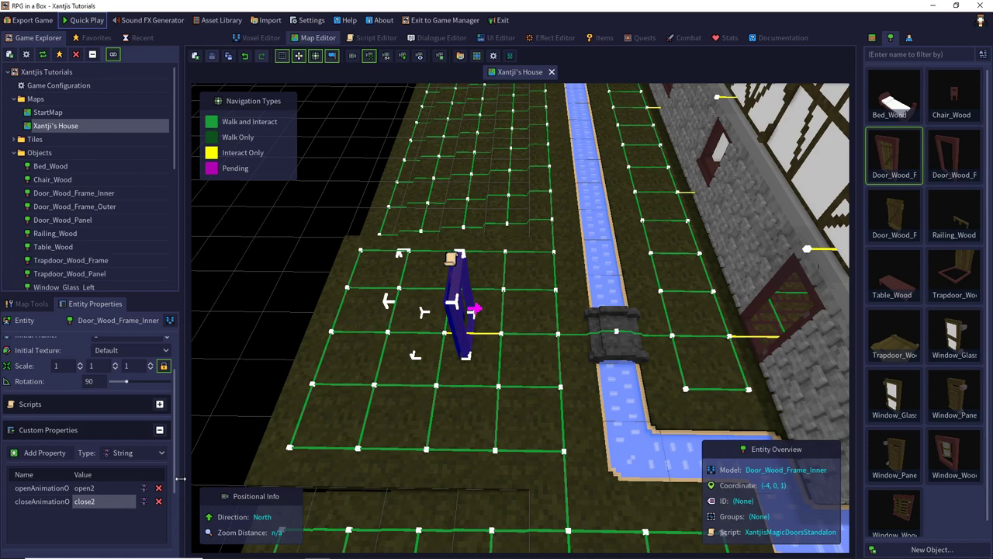
- Delete both animation override properties and expand the Sounds folder showing doorClose.wav and doorOpen.wav
{"action": "left_click", "coordinate": [158, 487]}
{"action": "left_click", "coordinate": [159, 487]}
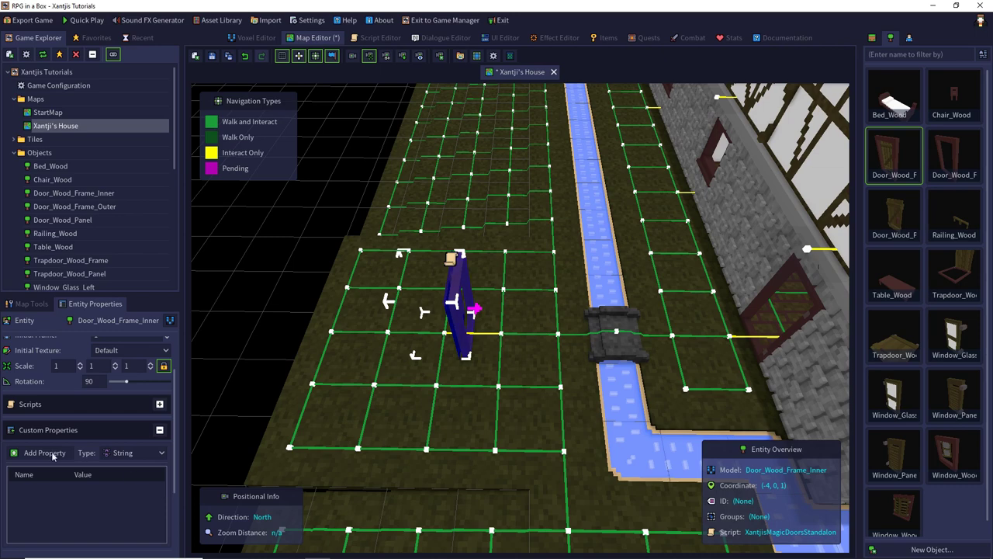
{"action": "double_click", "coordinate": [53, 153]}
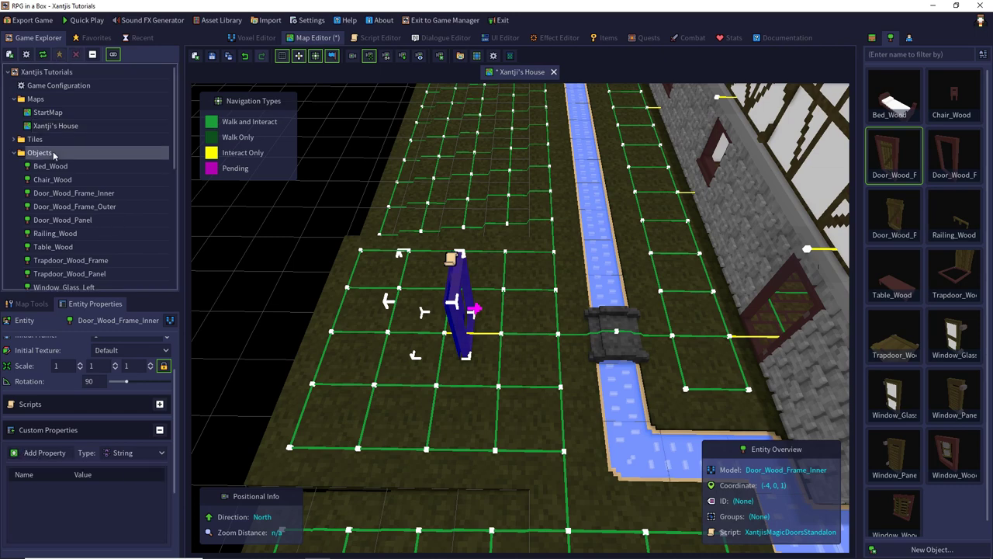
{"action": "scroll", "coordinate": [49, 187], "scroll_direction": "down", "scroll_amount": 2}
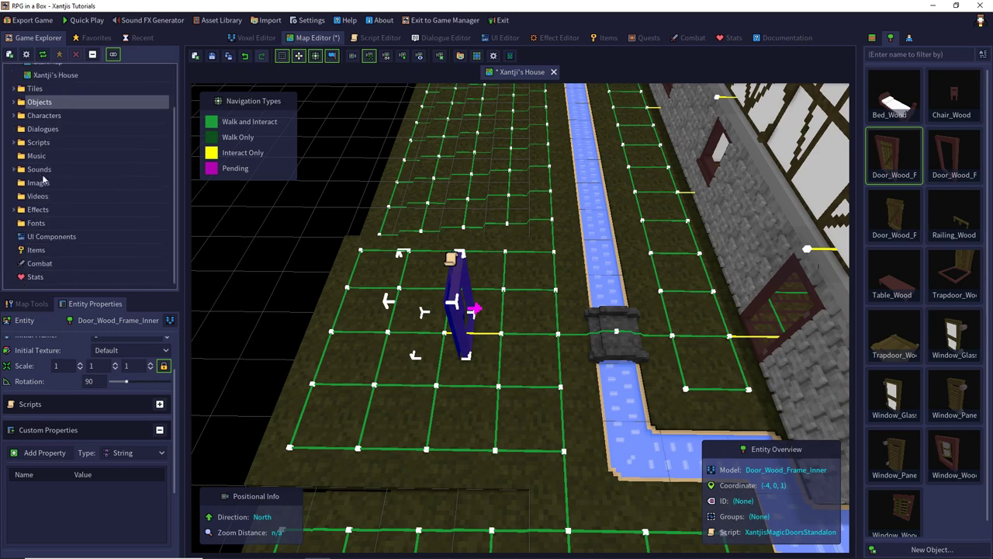
{"action": "left_click", "coordinate": [45, 170]}
{"action": "double_click", "coordinate": [45, 172]}
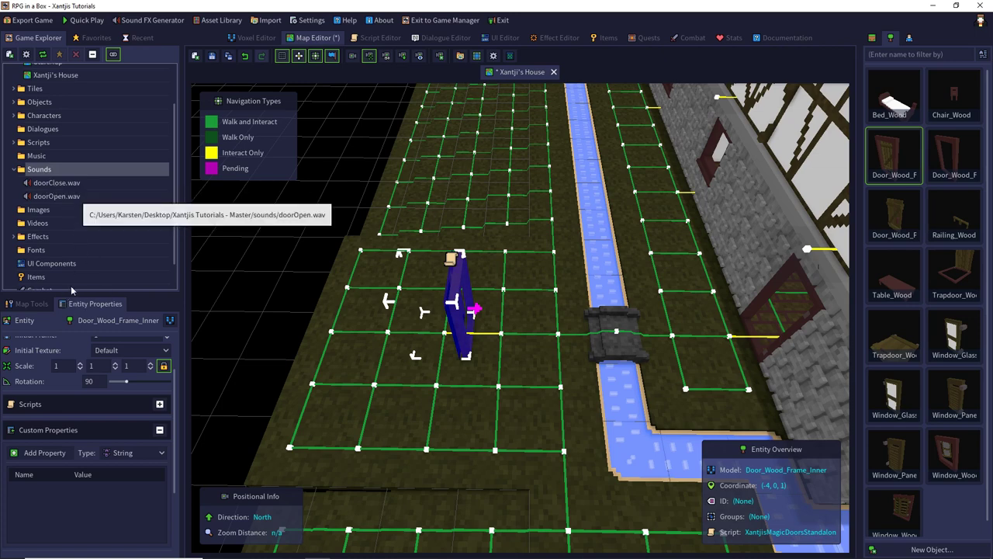
- Add two custom properties to the door named openSoundFile and closeSoundFile
{"action": "left_click", "coordinate": [45, 452]}
{"action": "double_click", "coordinate": [34, 488]}
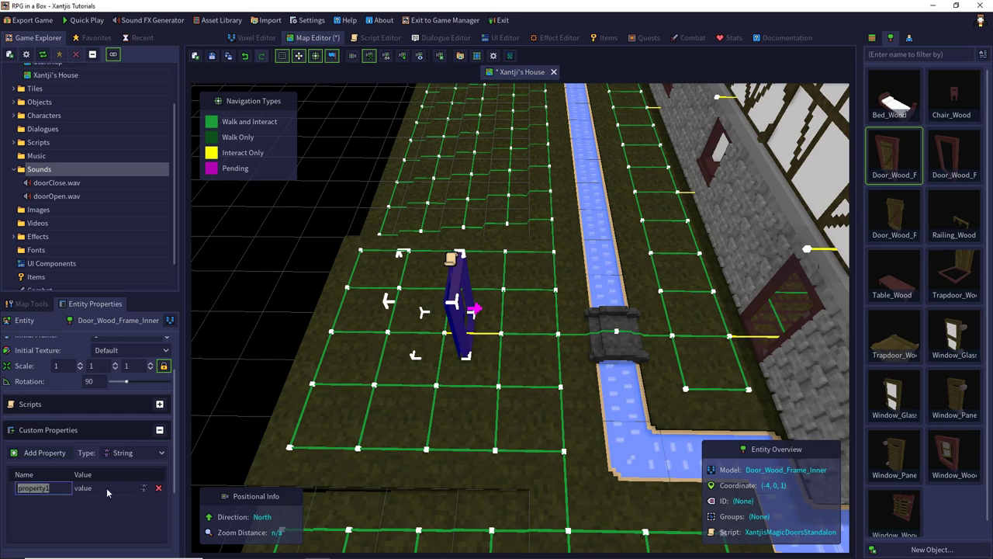
{"action": "type", "text": "openSoundFile"}
{"action": "key", "text": "Return"}
{"action": "left_click", "coordinate": [49, 453]}
{"action": "double_click", "coordinate": [37, 502]}
{"action": "type", "text": "clos"}
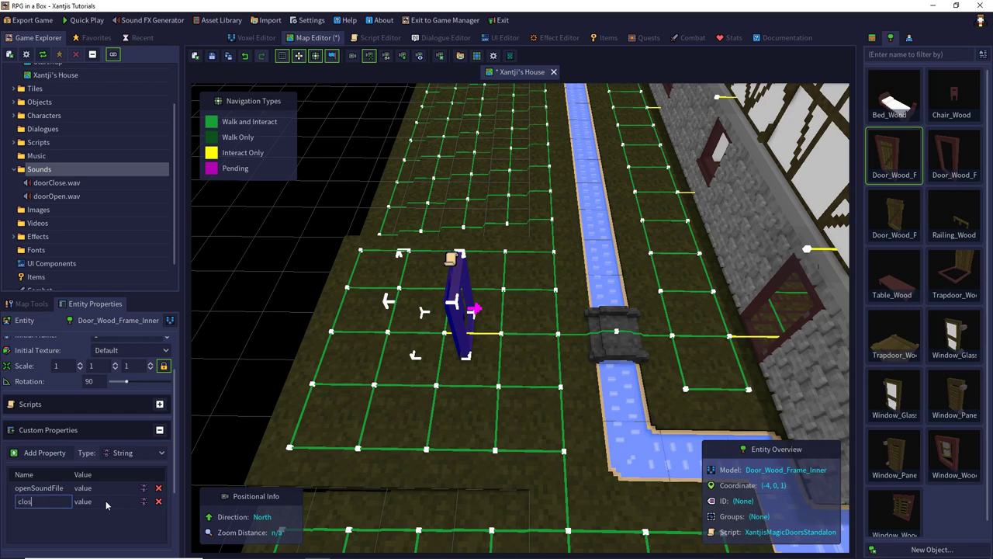
{"action": "type", "text": "eSoundFile"}
{"action": "key", "text": "Return"}
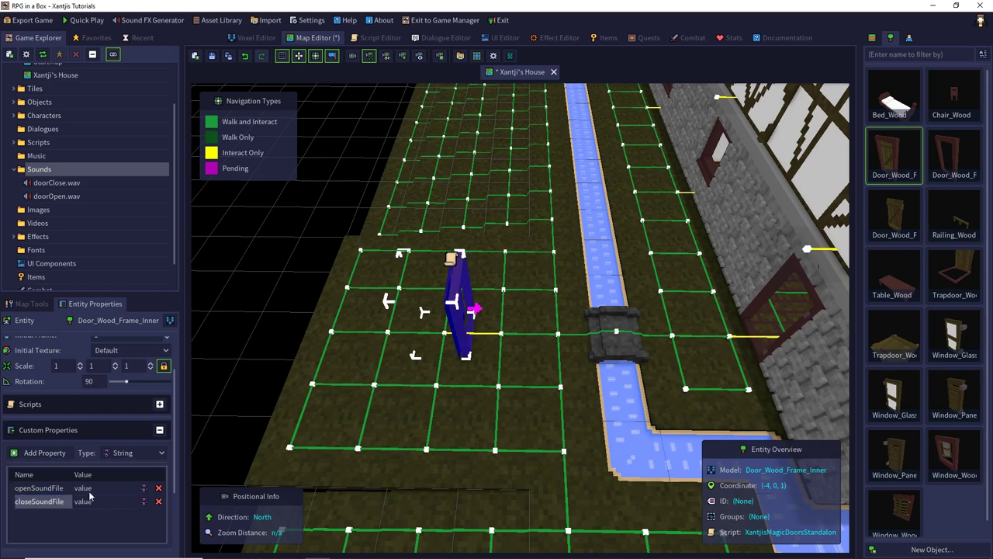
- Set openSoundFile to doorOpen.wav and closeSoundFile to doorClose.wav
{"action": "double_click", "coordinate": [83, 488]}
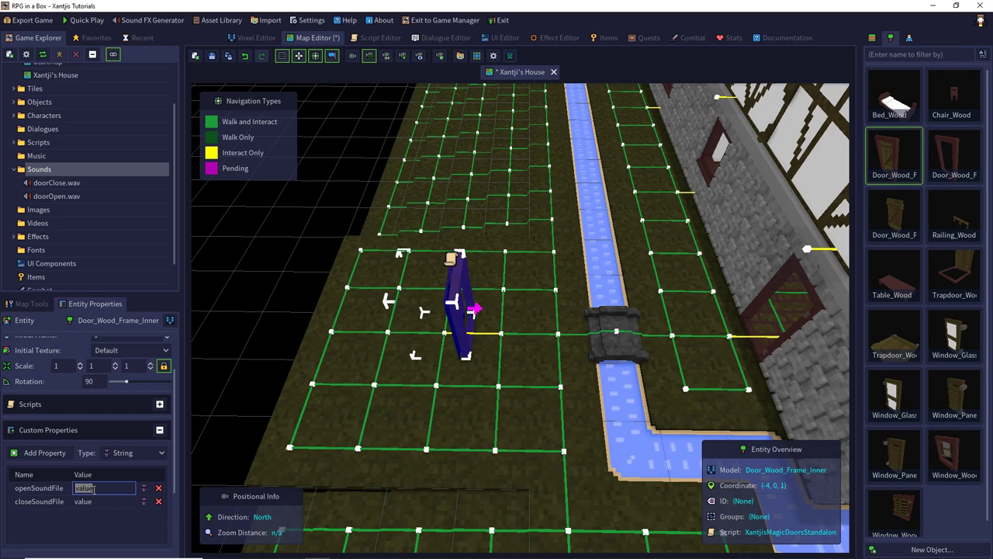
{"action": "type", "text": "doorOpen.wav"}
{"action": "key", "text": "Return"}
{"action": "left_click", "coordinate": [94, 501]}
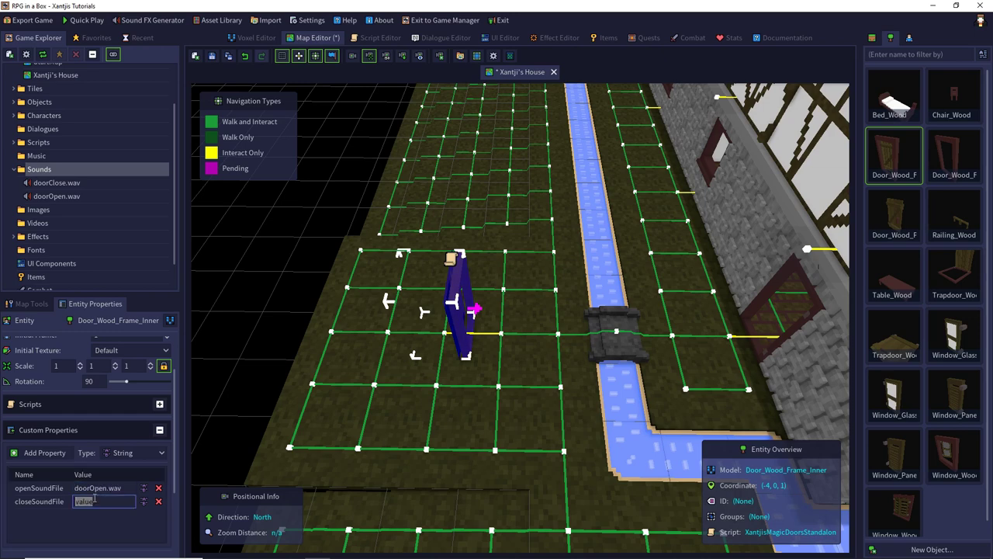
{"action": "type", "text": "doorClose.wav"}
{"action": "key", "text": "Return"}
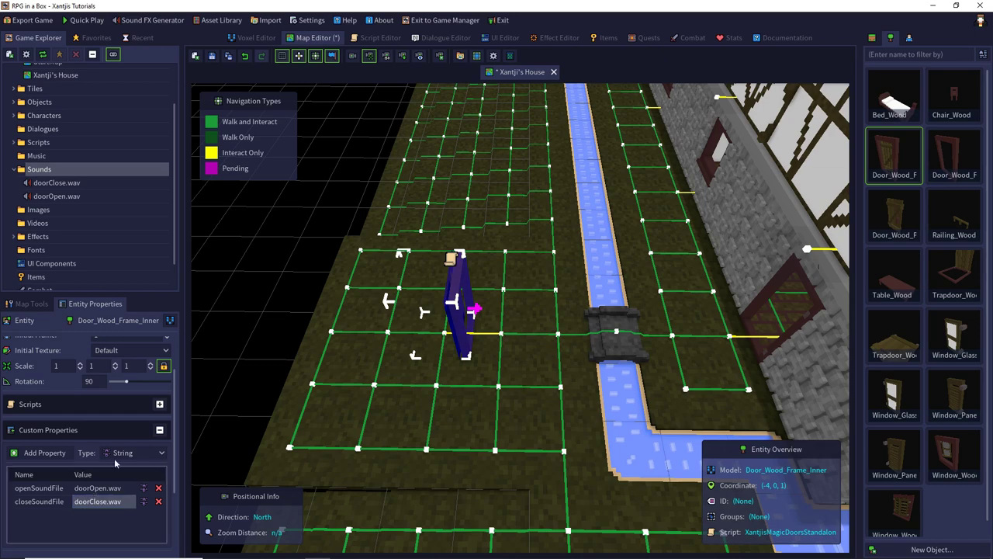
- Quick-play the map, click the inner door twice in-game, then quit back to the editor
{"action": "left_click", "coordinate": [86, 20]}
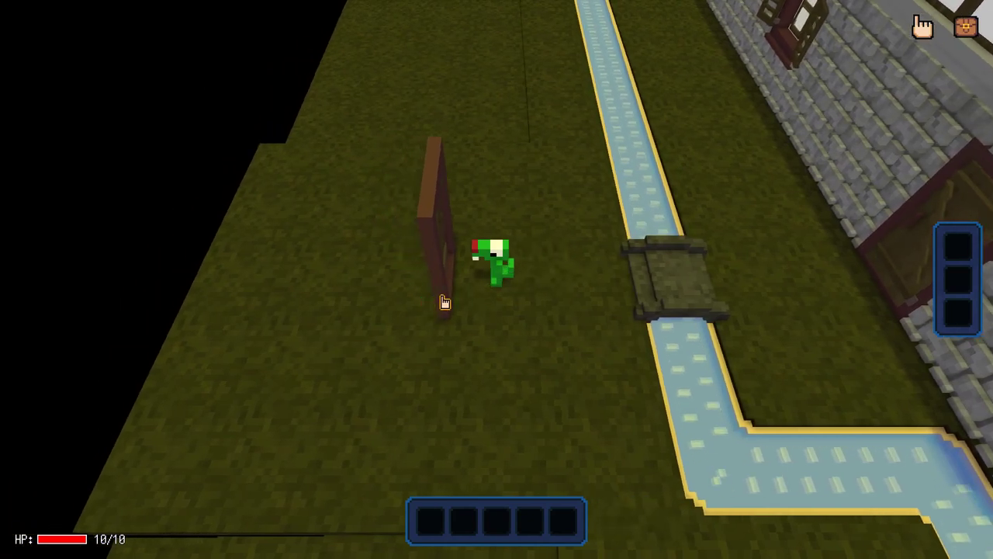
{"action": "left_click", "coordinate": [445, 302]}
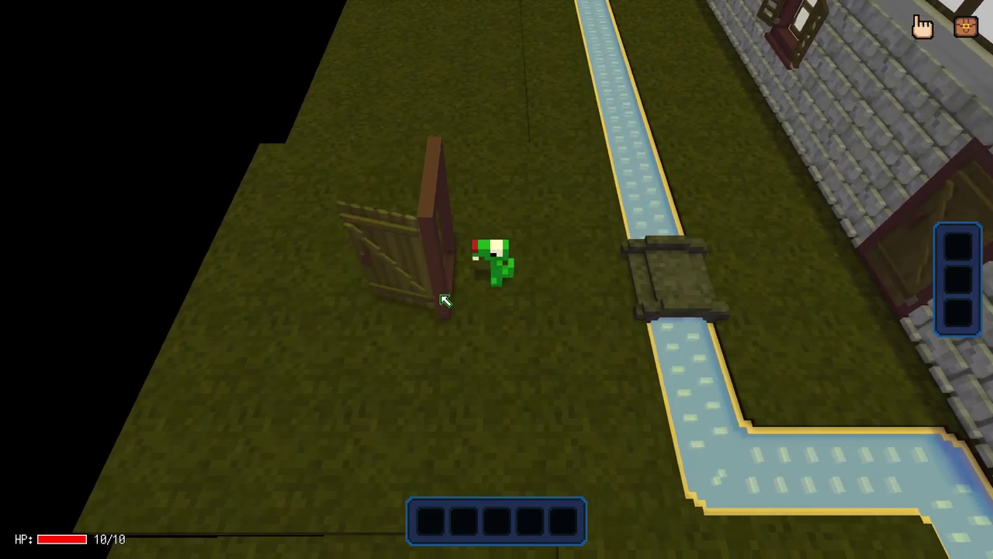
{"action": "left_click", "coordinate": [444, 302]}
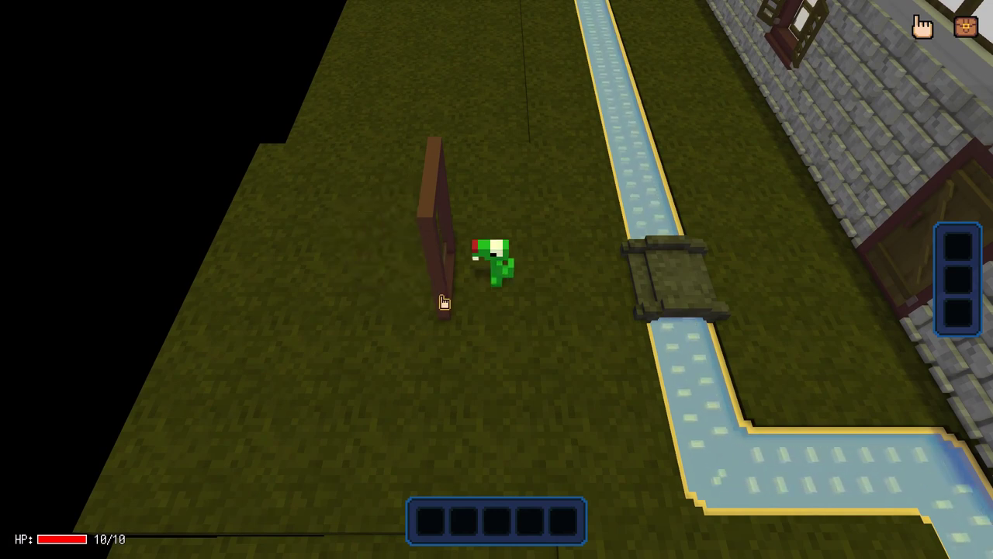
{"action": "key", "text": "Escape"}
{"action": "left_click", "coordinate": [77, 200]}
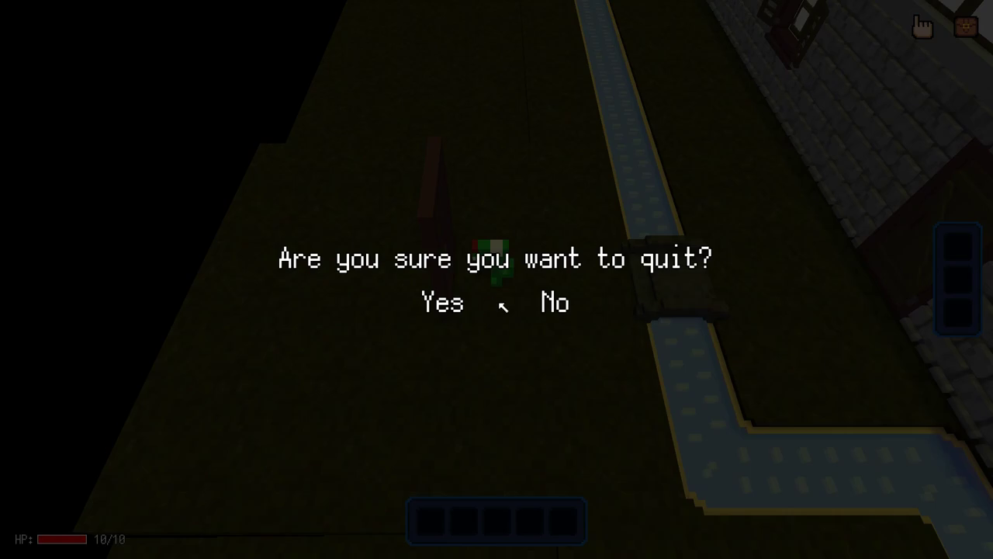
{"action": "left_click", "coordinate": [450, 312]}
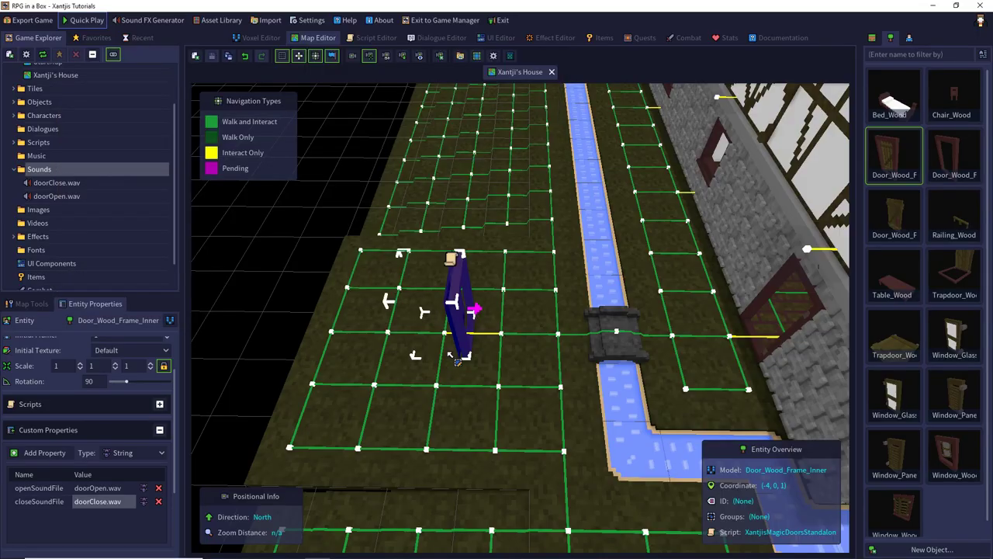
- Delete the openSoundFile and closeSoundFile custom properties from the inner door frame
{"action": "left_click", "coordinate": [159, 491]}
{"action": "left_click", "coordinate": [158, 488]}
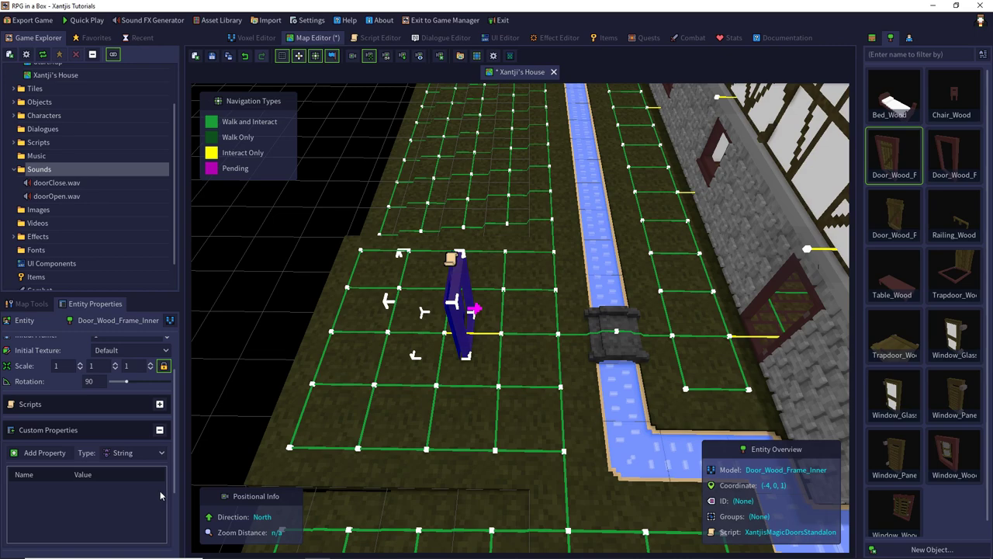
{"action": "left_click", "coordinate": [28, 304]}
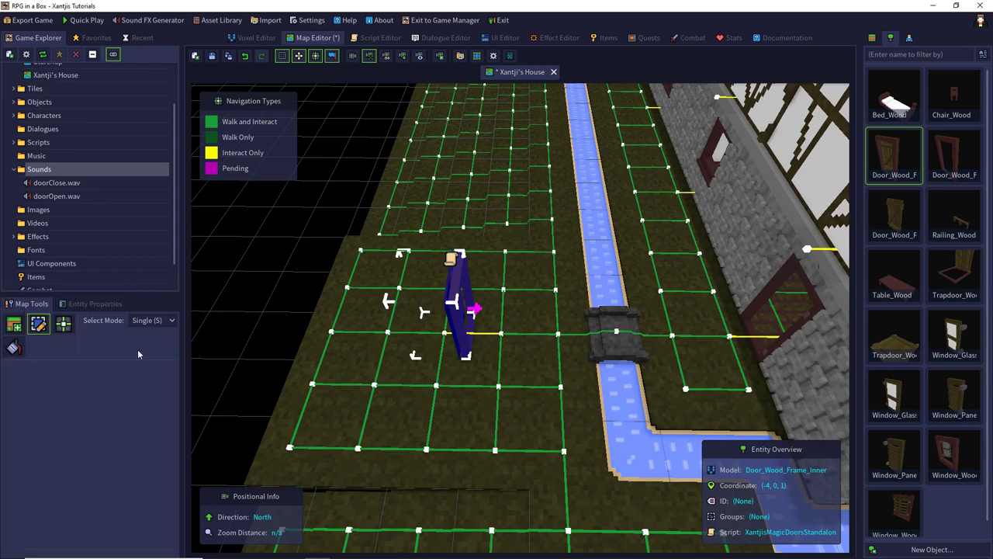
{"action": "scroll", "coordinate": [369, 383], "scroll_direction": "up", "scroll_amount": 5}
- Open the Door_Wood_Frame_Inner model in the Voxel Editor and orbit to view its back
{"action": "right_click_drag", "start_coordinate": [368, 383], "coordinate": [548, 365]}
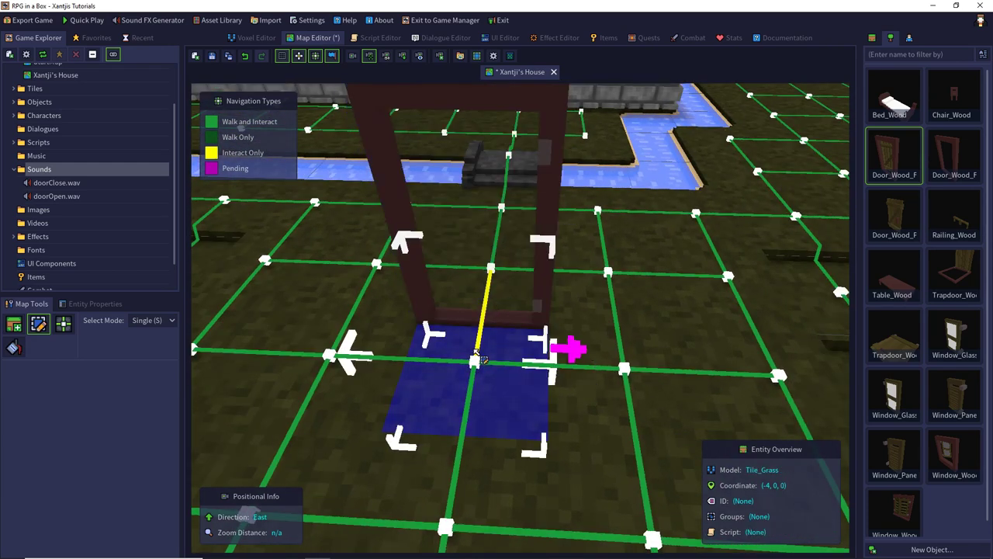
{"action": "mouse_move", "coordinate": [478, 356]}
{"action": "right_mouse_down"}
{"action": "mouse_move", "coordinate": [528, 355]}
{"action": "mouse_move", "coordinate": [488, 351]}
{"action": "right_mouse_up"}
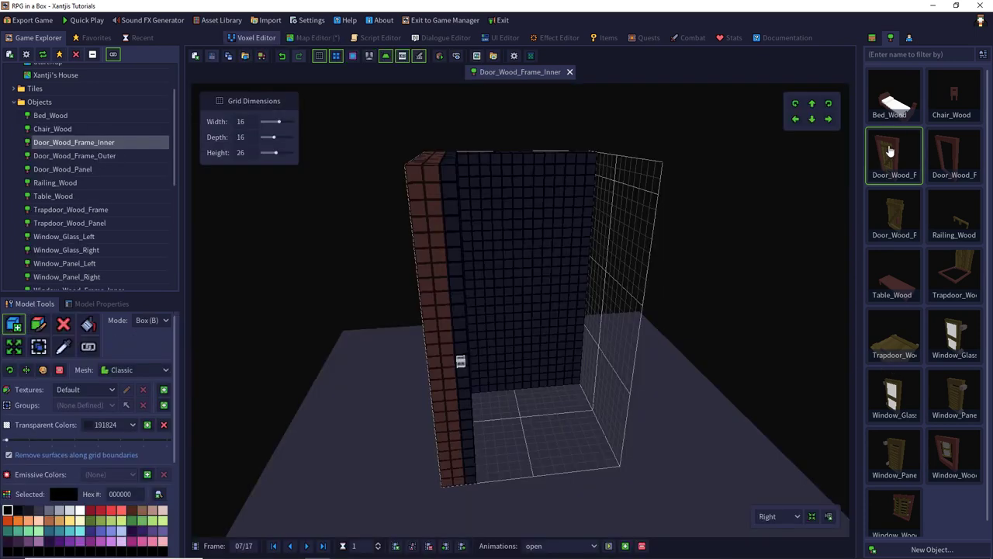
{"action": "double_click", "coordinate": [668, 353]}
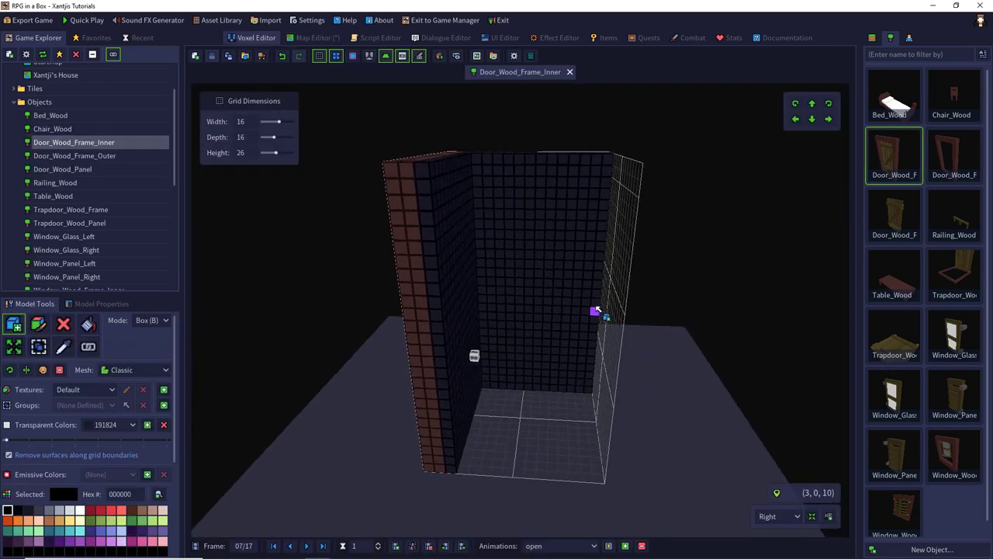
{"action": "right_click_drag", "start_coordinate": [595, 306], "coordinate": [450, 350]}
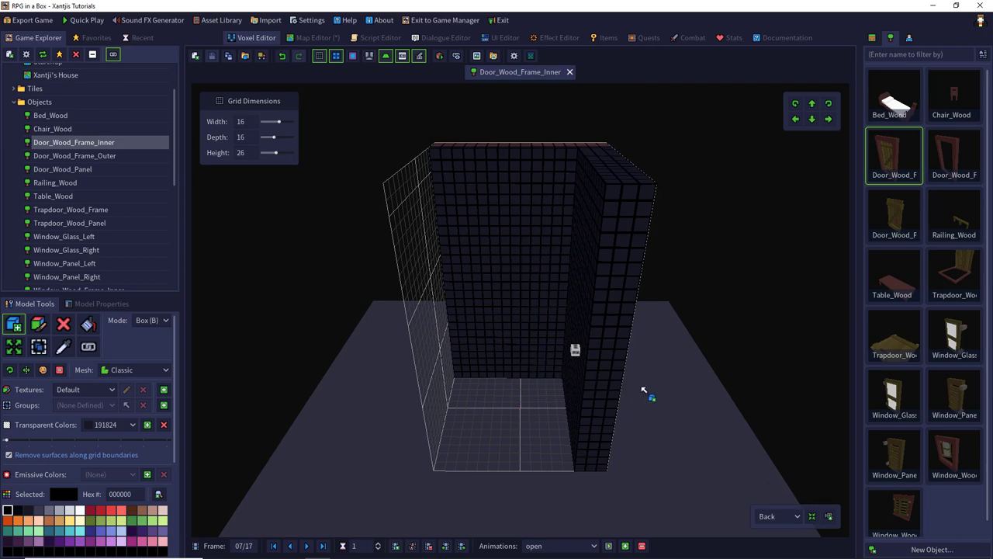
- Return to Xantji's House and view its map properties: 16x16 tiles, no load scripts, fog off
{"action": "left_click", "coordinate": [309, 38]}
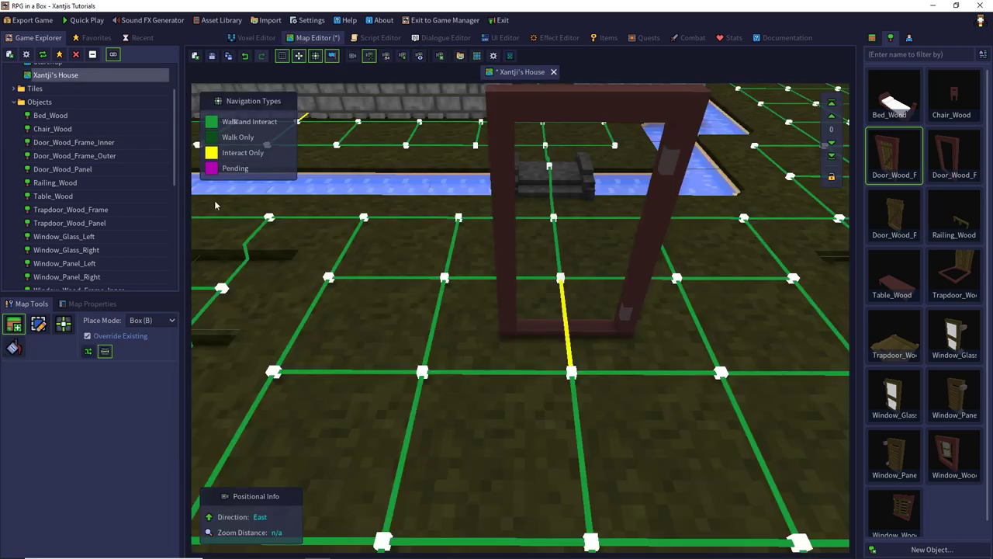
{"action": "left_click", "coordinate": [89, 306]}
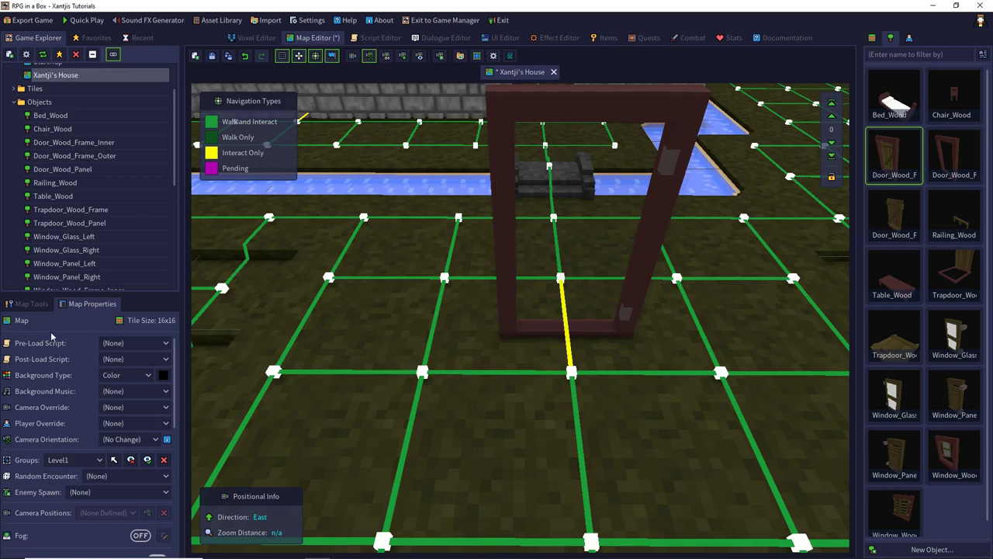
{"action": "left_click", "coordinate": [34, 304]}
{"action": "left_click", "coordinate": [77, 305]}
{"action": "scroll", "coordinate": [51, 396], "scroll_direction": "down", "scroll_amount": 6}
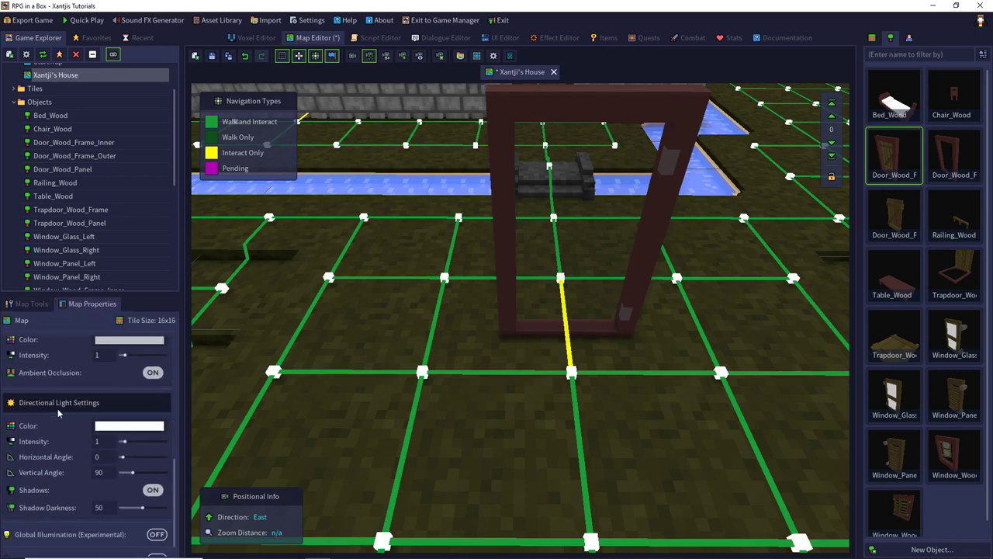
{"action": "scroll", "coordinate": [58, 413], "scroll_direction": "up", "scroll_amount": 6}
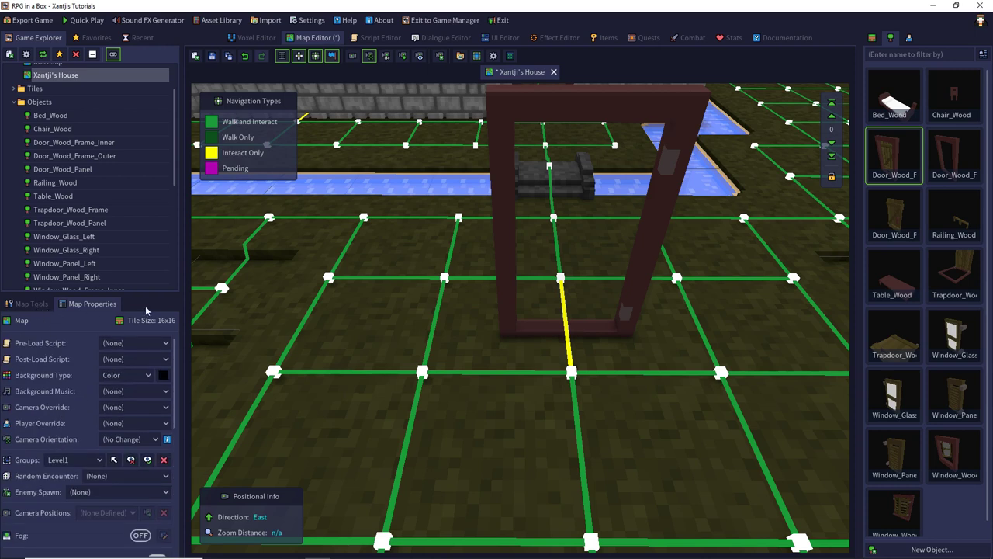
- Select the inner door frame and add a blocksTo custom property set to right
{"action": "left_click", "coordinate": [31, 304]}
{"action": "left_click", "coordinate": [38, 324]}
{"action": "left_click", "coordinate": [516, 282]}
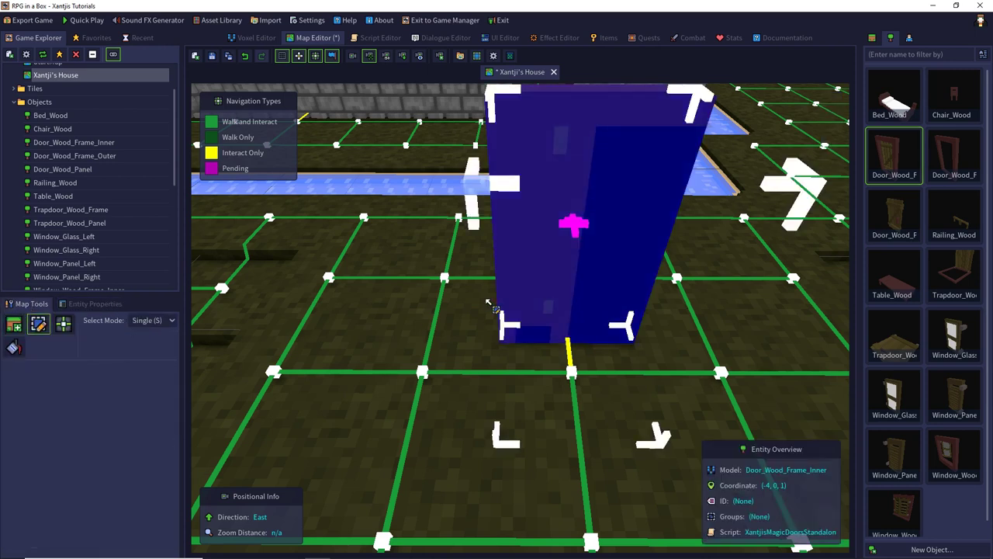
{"action": "left_click", "coordinate": [93, 304]}
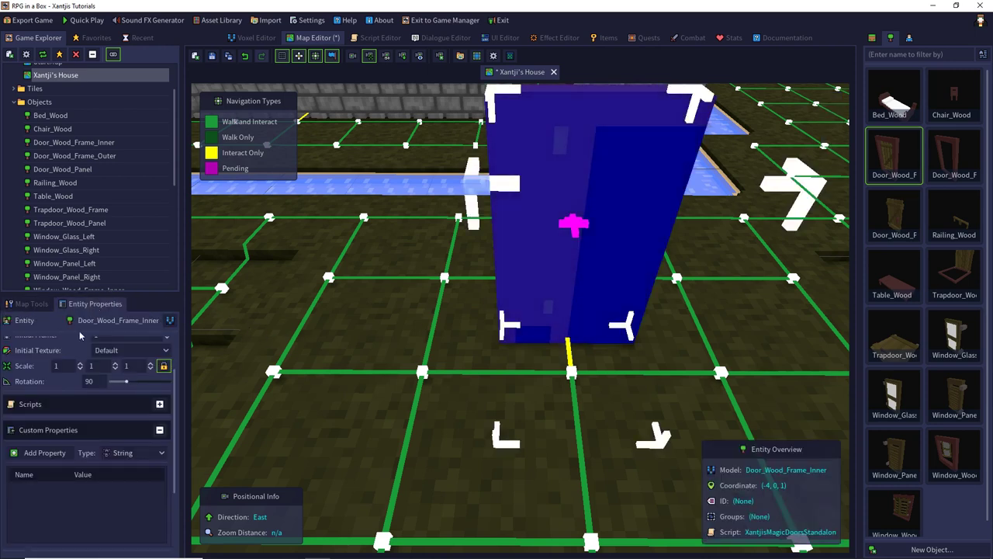
{"action": "left_click", "coordinate": [39, 452]}
{"action": "type", "text": "blocksTo"}
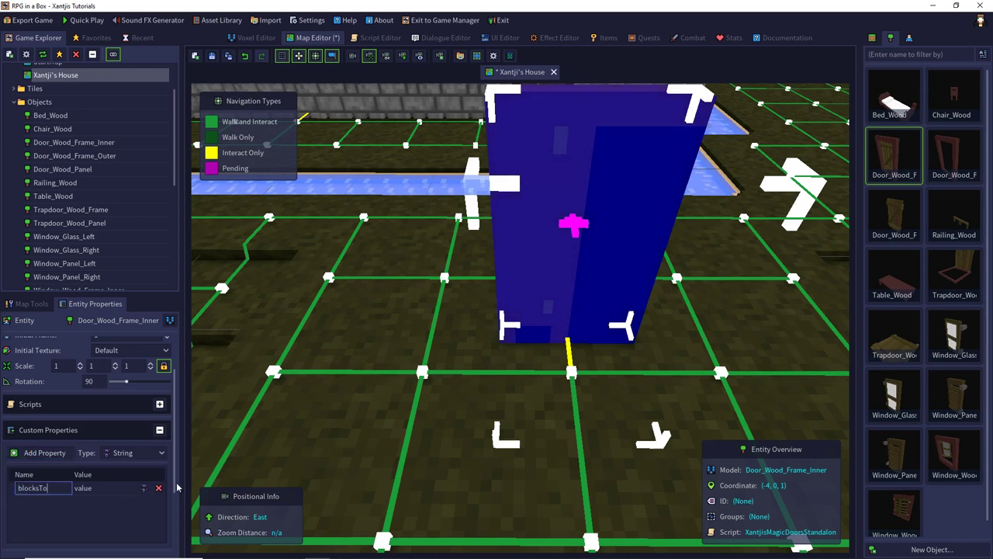
{"action": "left_click", "coordinate": [91, 493]}
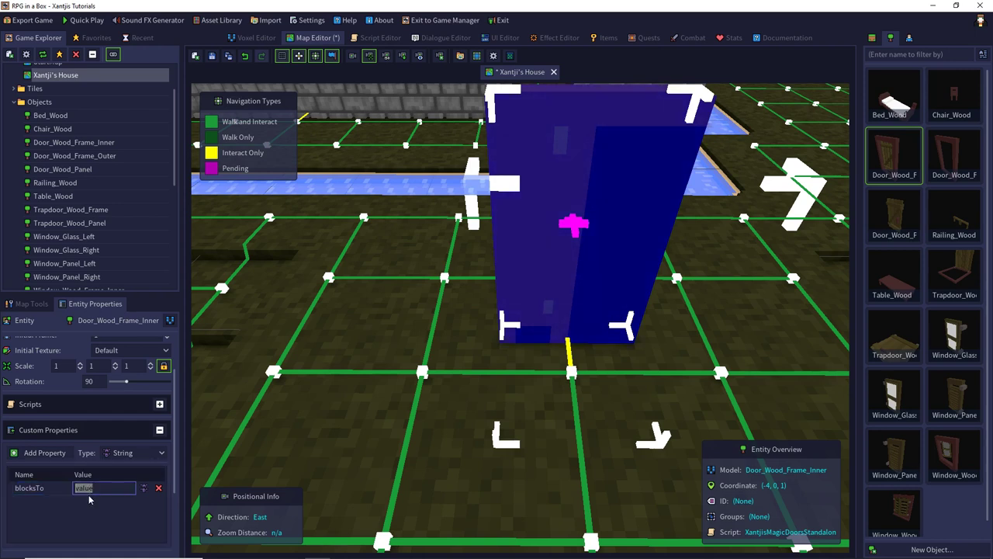
{"action": "type", "text": "right"}
{"action": "key", "text": "Return"}
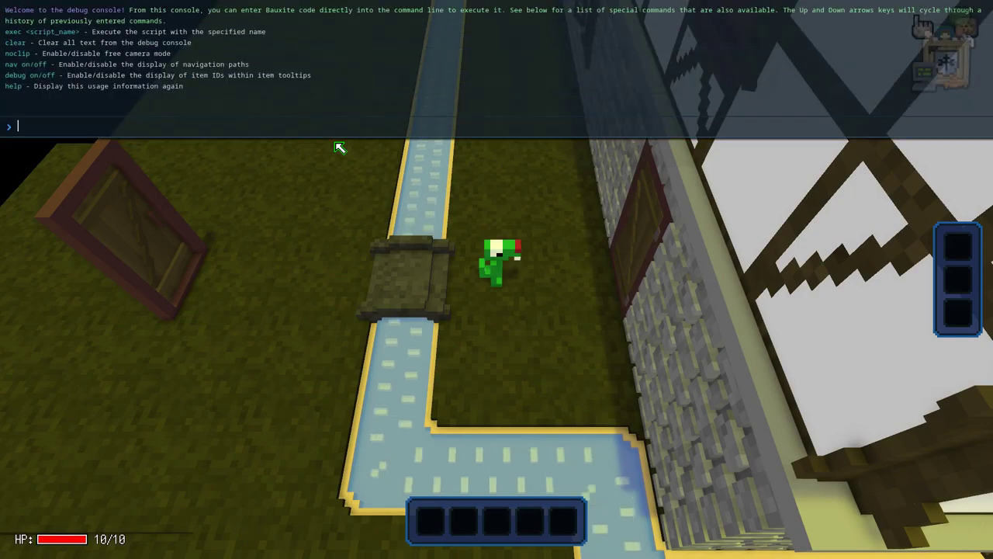
- Enable navigation debug paths with the 'nav on' console command
{"action": "type", "text": "nav on"}
{"action": "key", "text": "Return"}
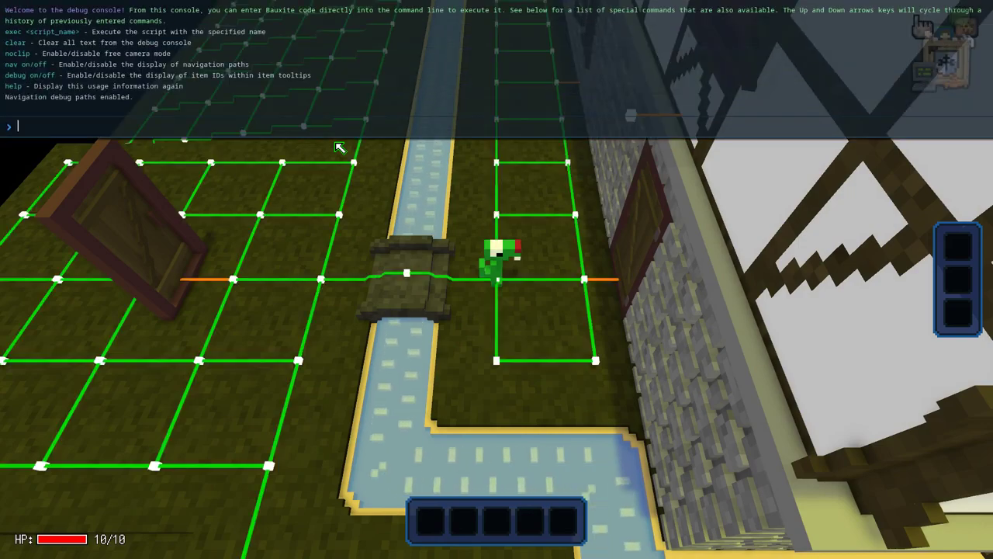
{"action": "key", "text": "grave"}
- Walk the player onto the bridge and open the adjacent door
{"action": "key", "text": "a"}
{"action": "key", "text": "a"}
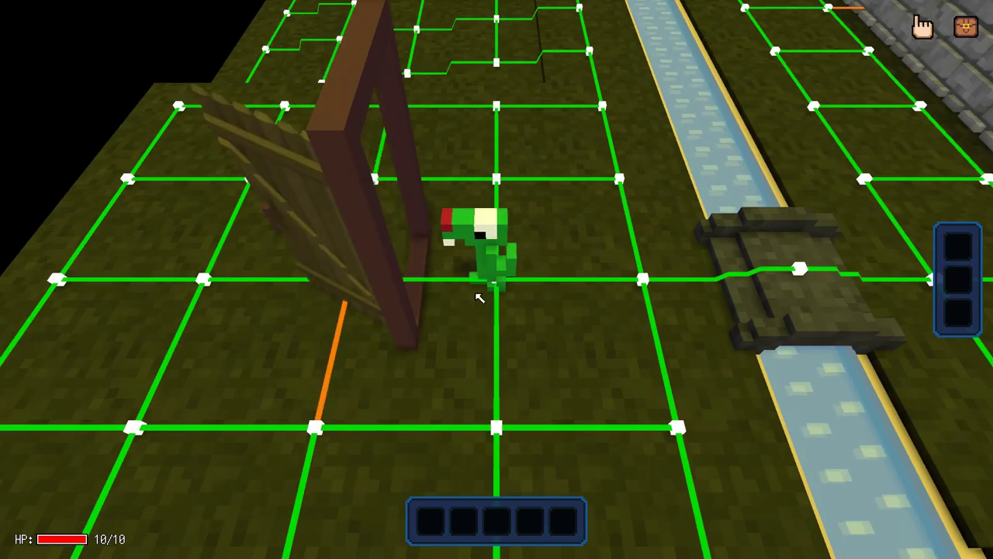
{"action": "key", "text": "d"}
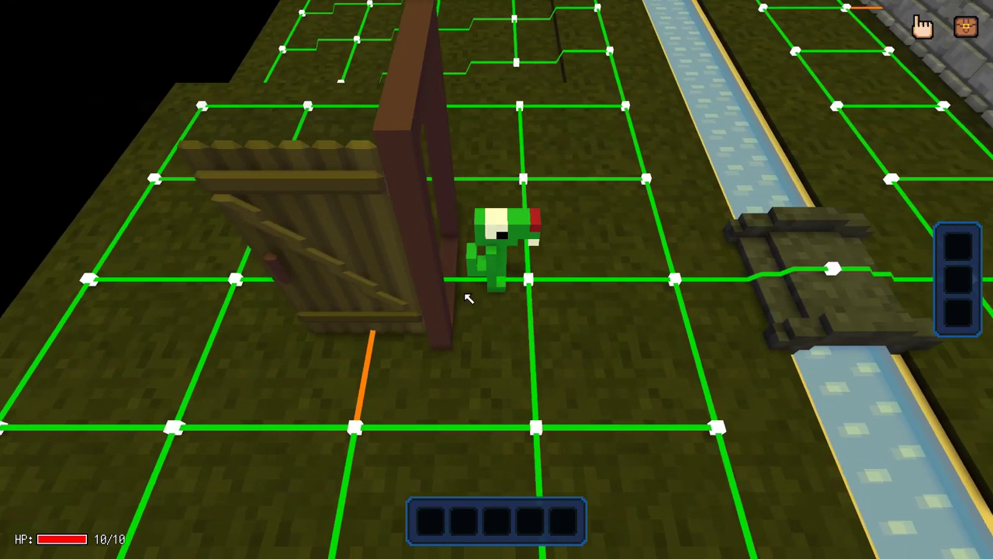
{"action": "left_click", "coordinate": [398, 303]}
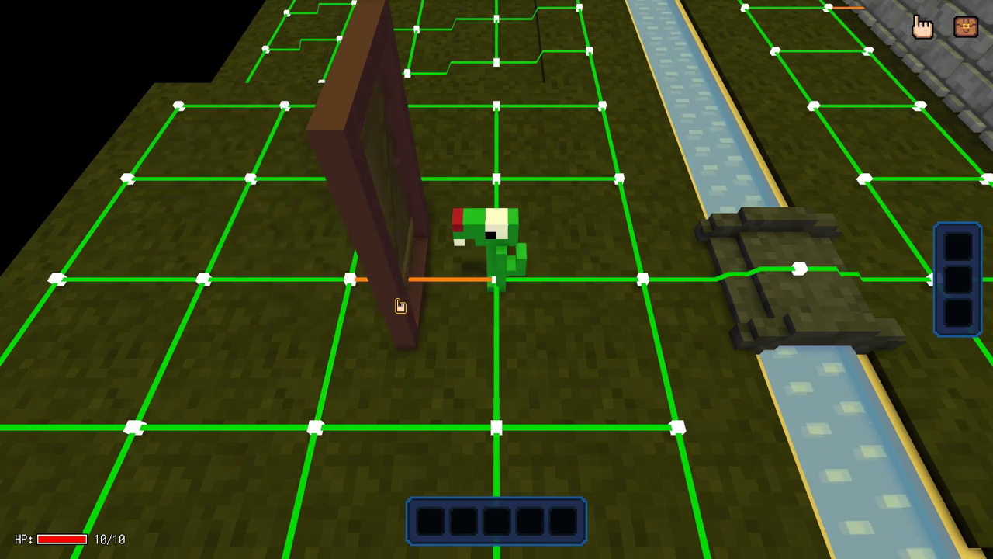
{"action": "scroll", "coordinate": [399, 304], "scroll_direction": "down", "scroll_amount": 2}
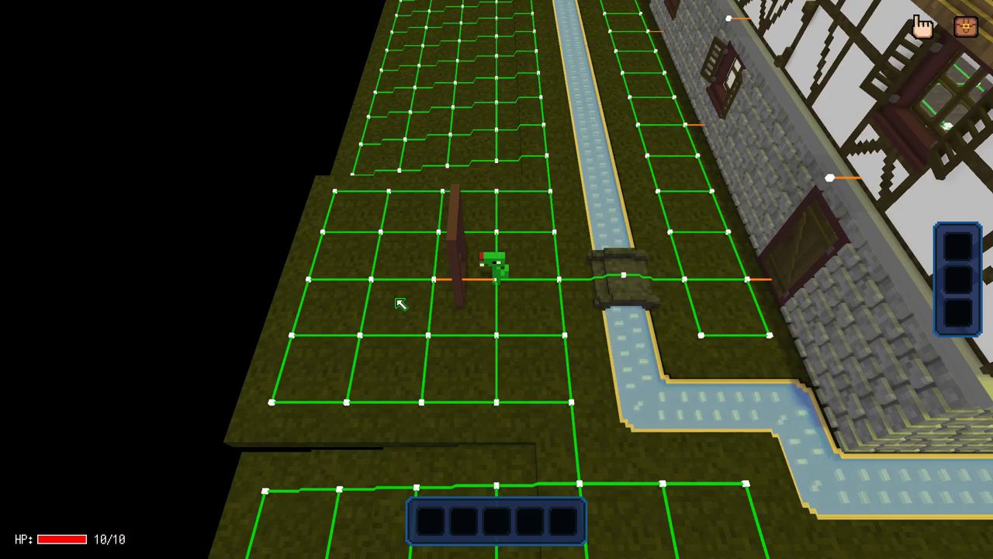